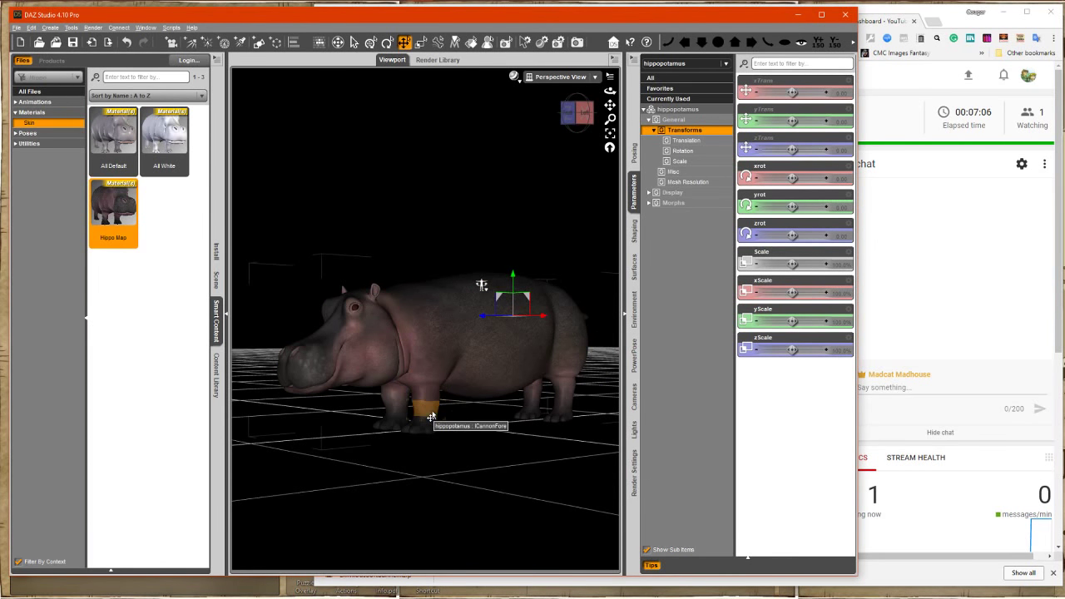
- Select the whole hippopotamus figure and move it along X to -104.99
mouse_move(576, 114)
mouse_down()
mouse_move(606, 123)
mouse_move(590, 121)
mouse_up()
click(673, 111)
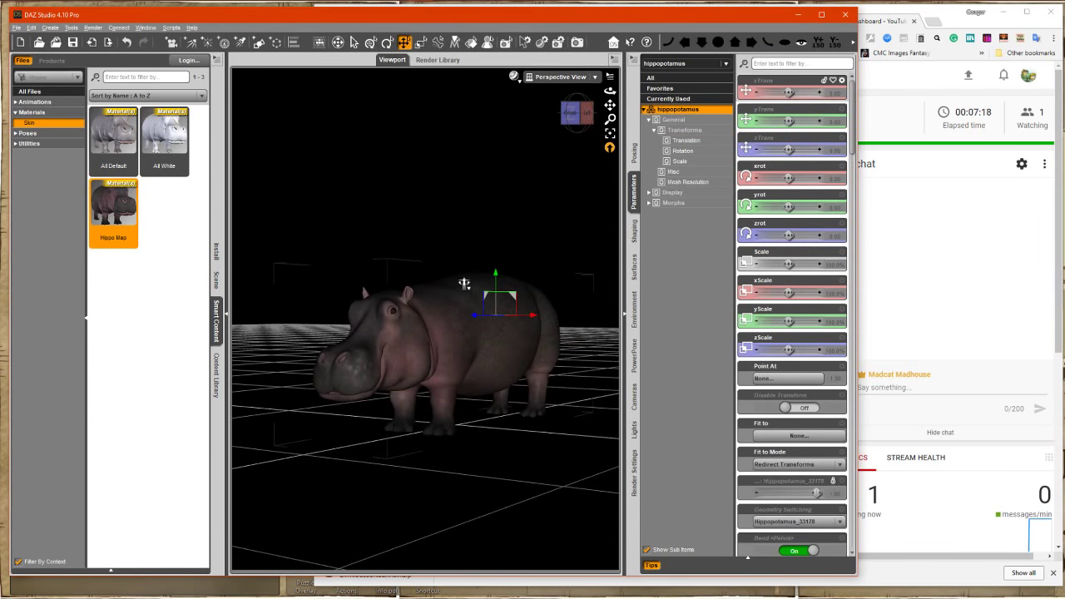
drag(789, 92, 773, 94)
drag(611, 104, 628, 103)
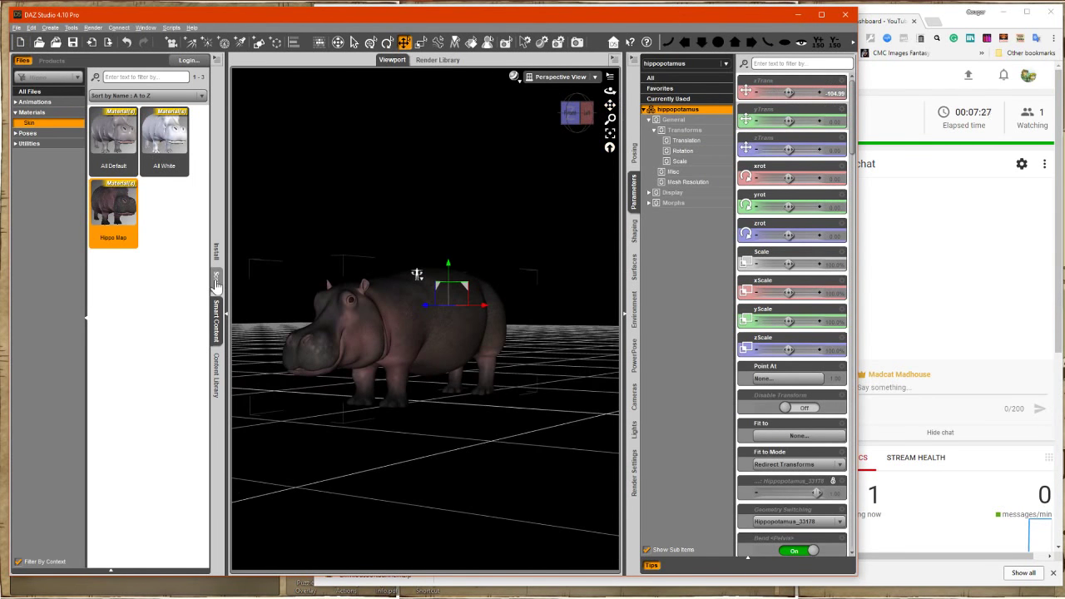
- Examine the hippopotamus's bone hierarchy in the scene, from the pelvis through the chest to the head bones
click(216, 278)
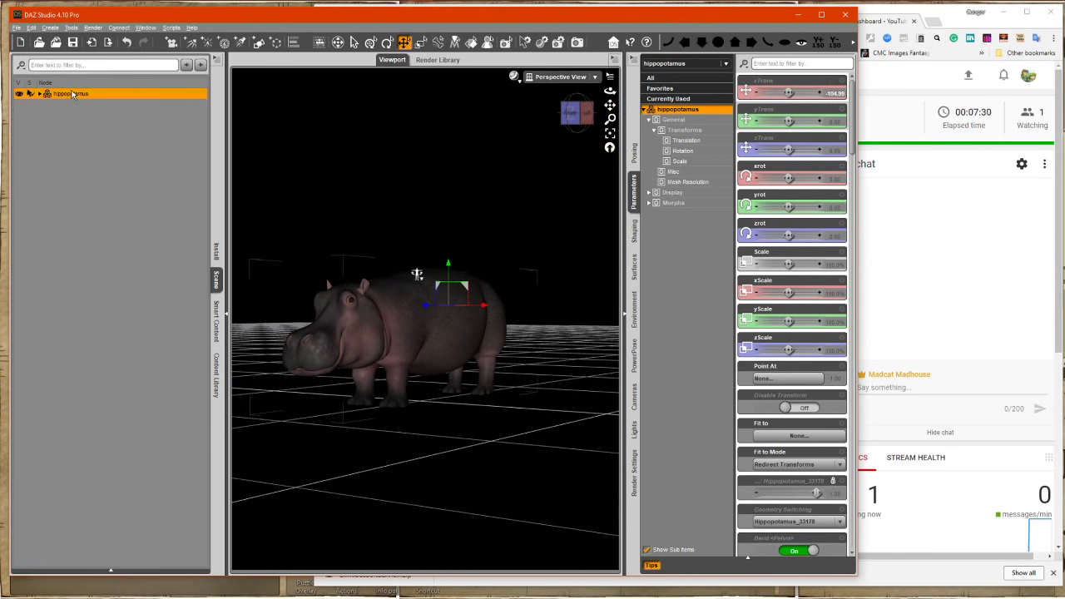
click(39, 93)
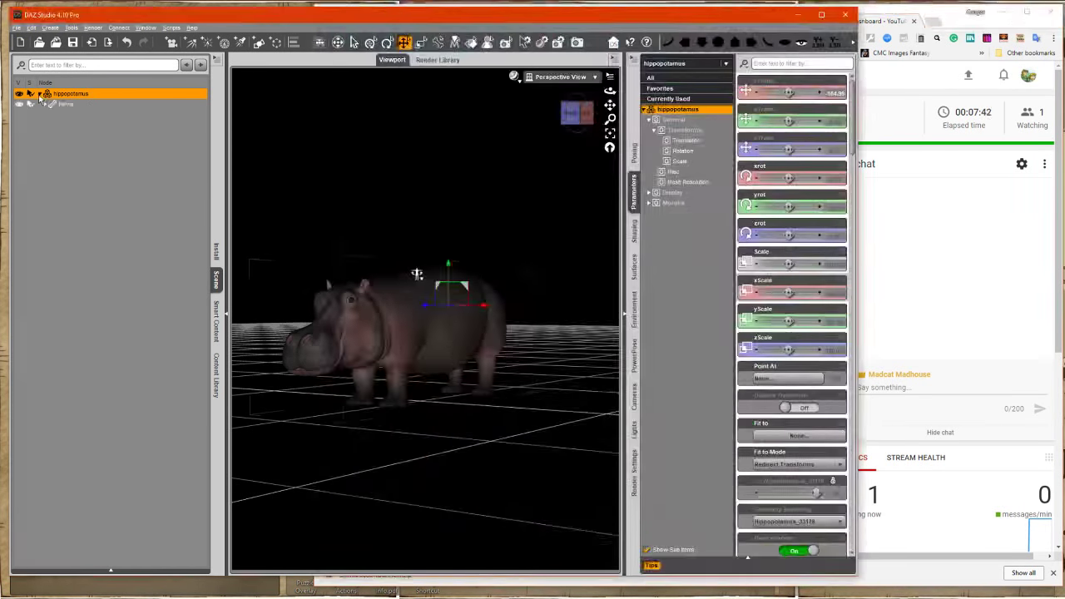
click(44, 104)
click(49, 114)
click(55, 124)
click(61, 135)
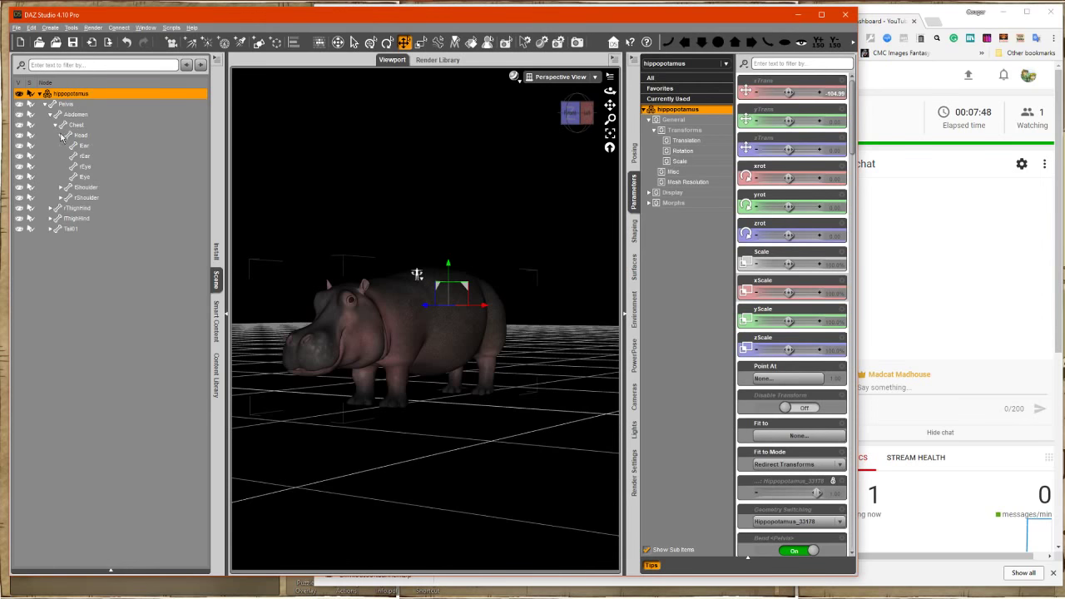
click(39, 94)
- With nothing selected, find the land animal figures in the smart content and load DA Unicorn Complete into the scene
click(59, 140)
click(219, 329)
click(15, 101)
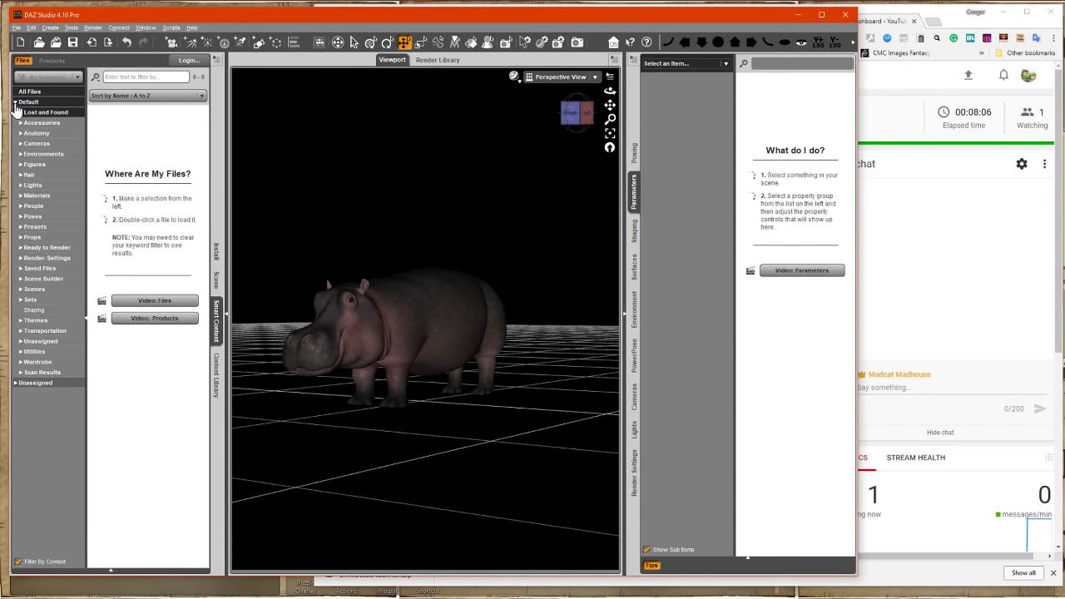
click(21, 164)
click(26, 175)
click(40, 196)
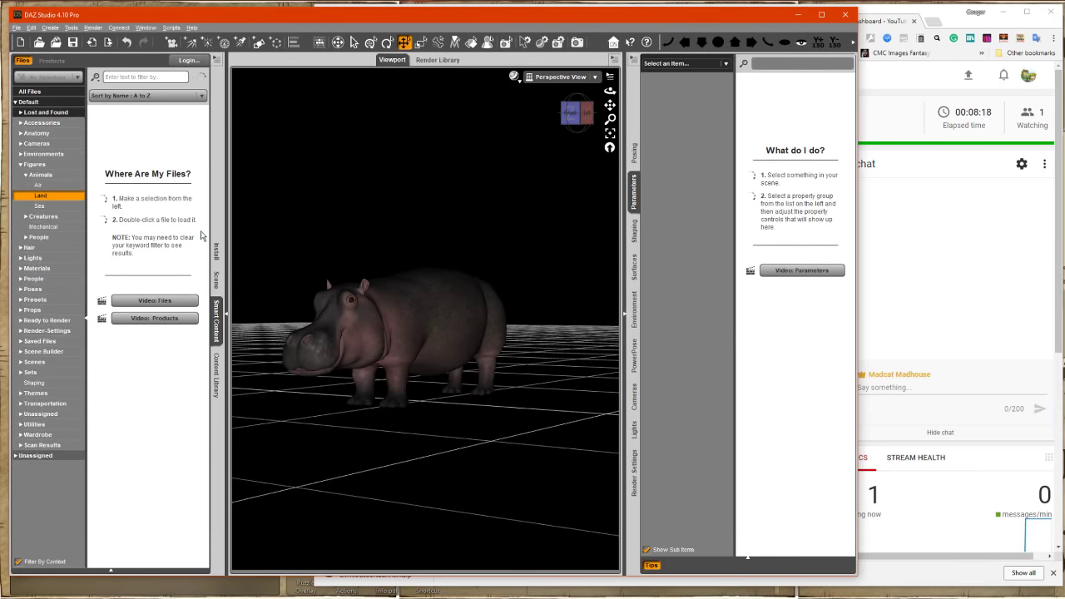
right_click(167, 275)
click(196, 288)
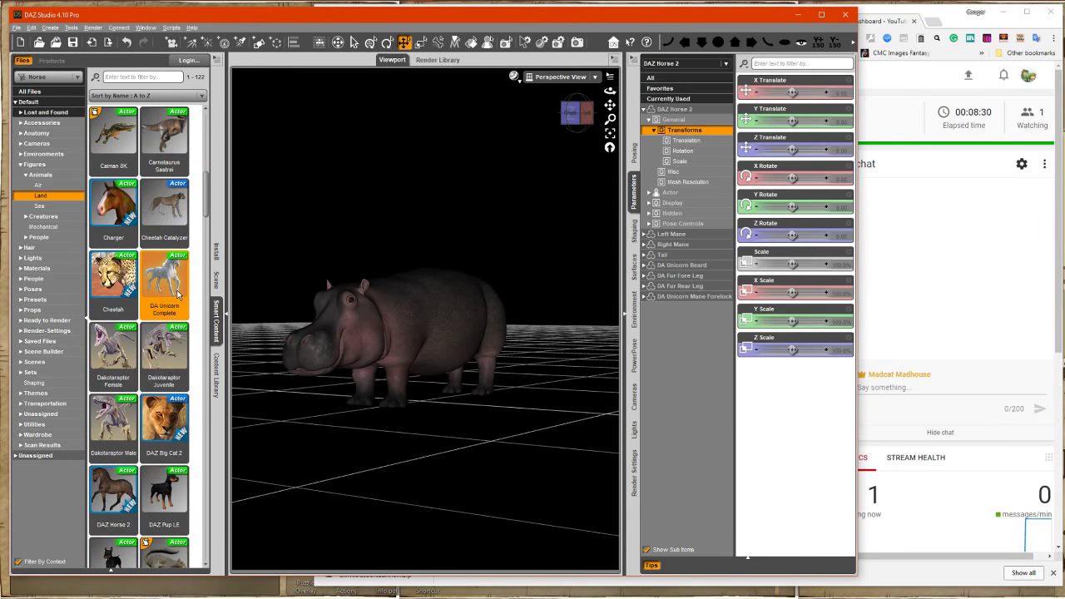
- Enlarge the hippopotamus beside the unicorn to a scale of 234.4% and raise it along Y to 63.14
scroll(482, 379, down, 3)
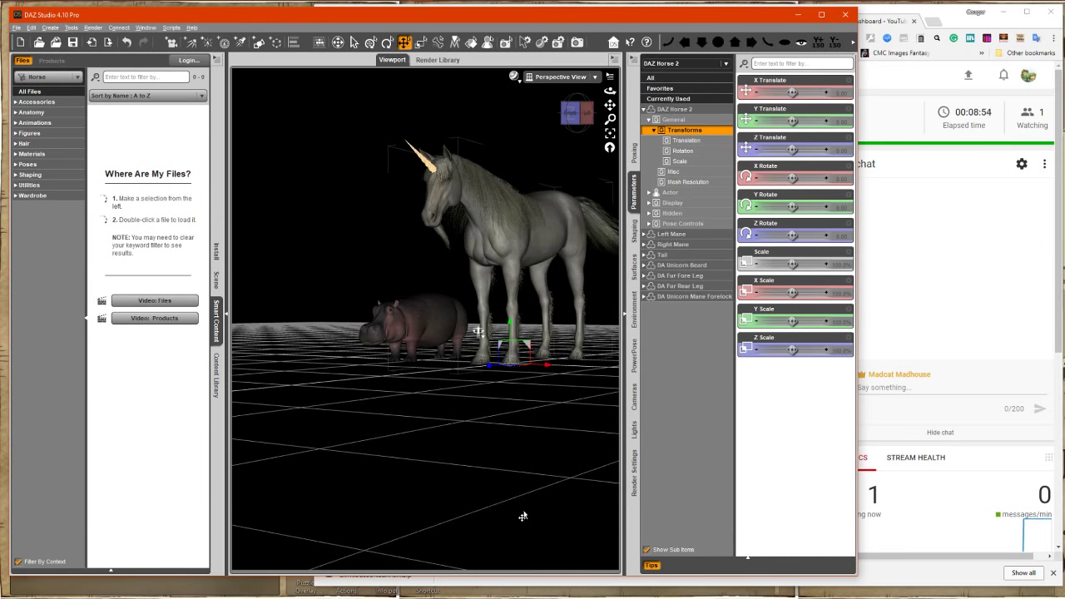
click(420, 325)
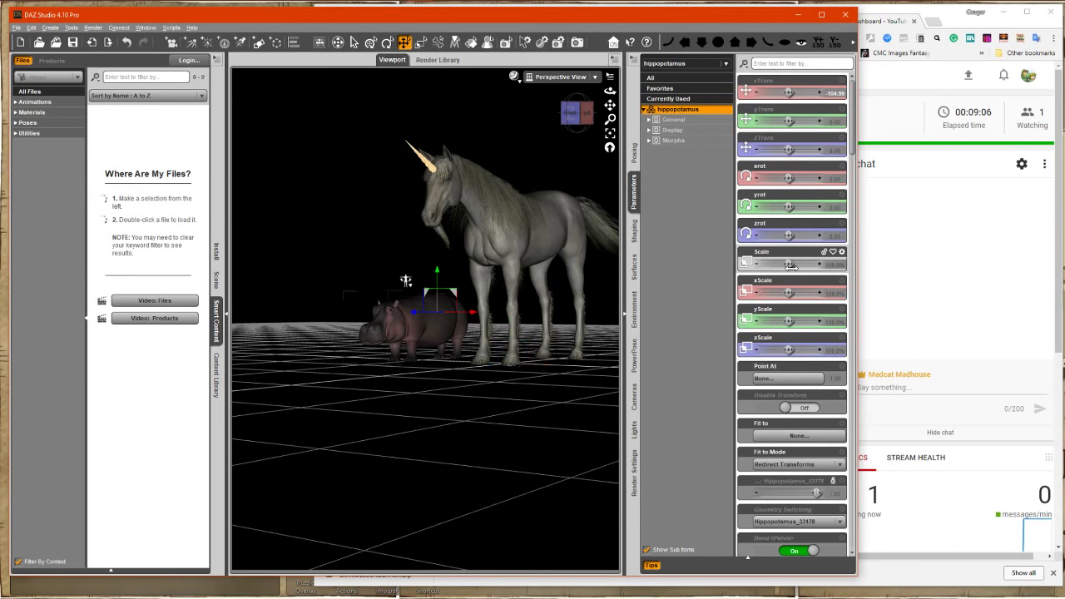
drag(789, 267, 813, 267)
drag(439, 272, 447, 200)
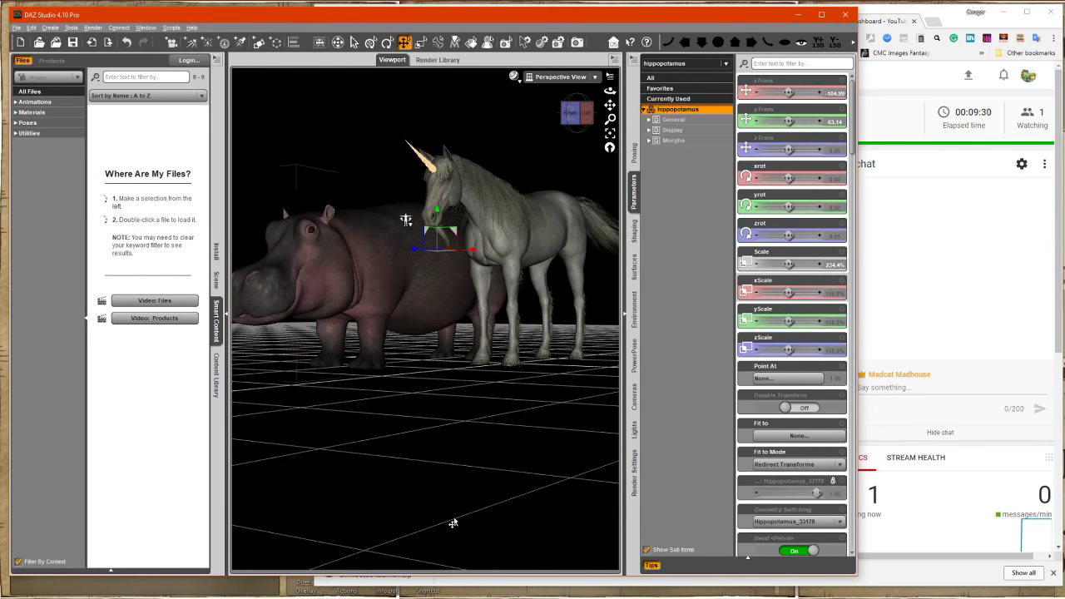
- Select DAZ Horse 2 and examine its available shaping options and Actor morphs
mouse_move(580, 125)
mouse_down()
mouse_move(535, 125)
mouse_move(575, 125)
mouse_move(569, 113)
mouse_up()
click(217, 281)
click(70, 104)
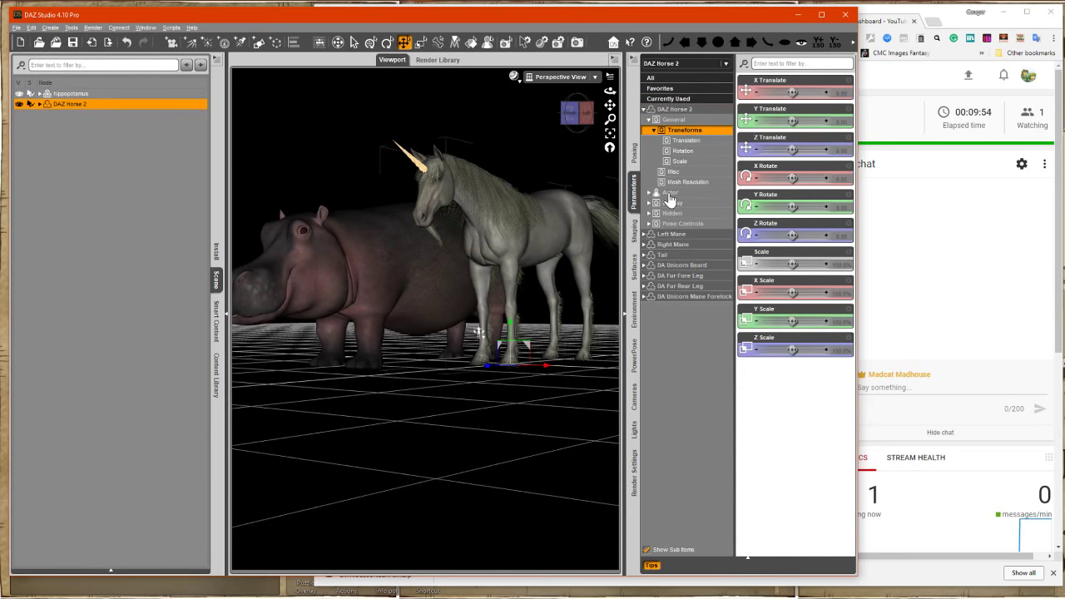
click(637, 241)
click(683, 122)
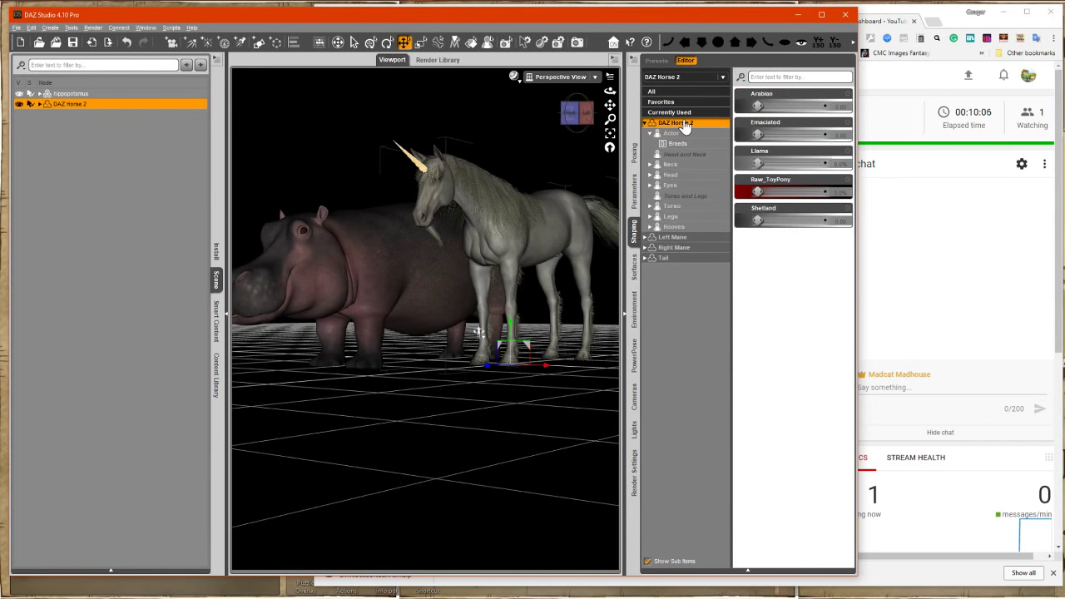
click(635, 191)
click(671, 195)
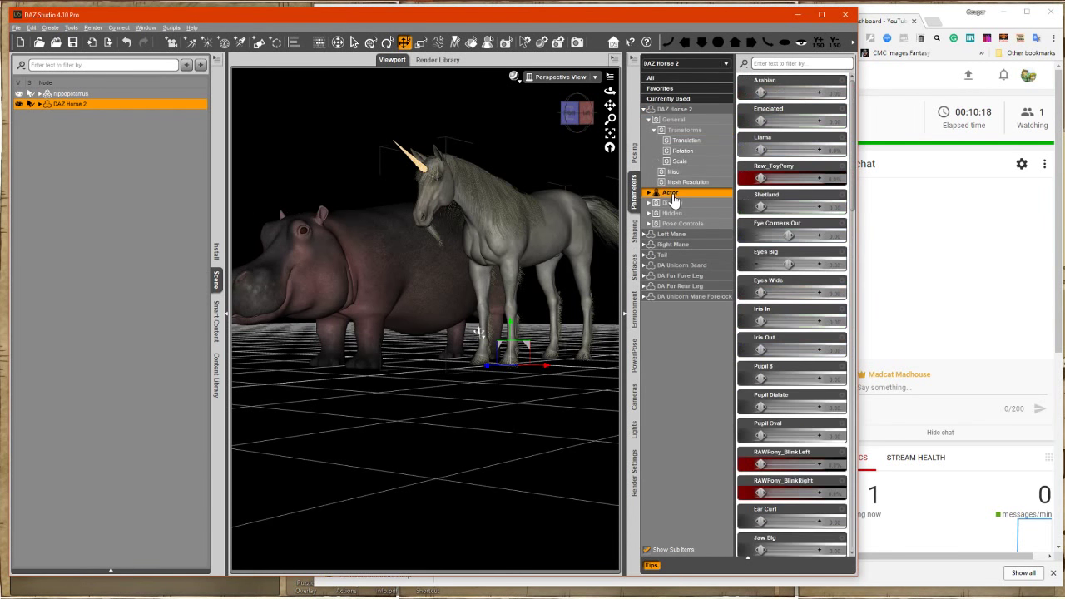
scroll(793, 297, down, 10)
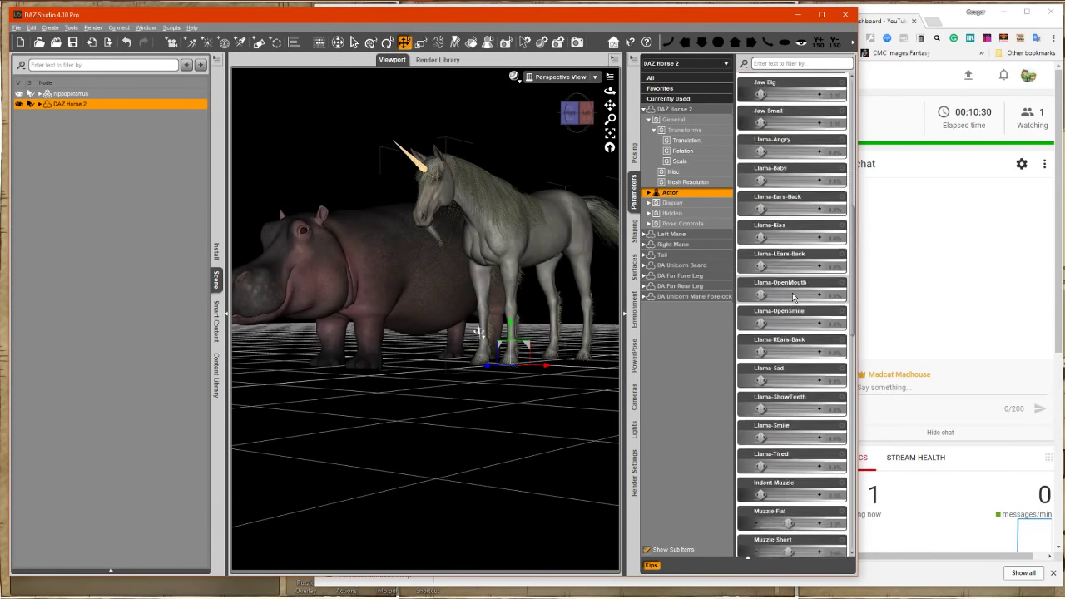
scroll(793, 297, down, 5)
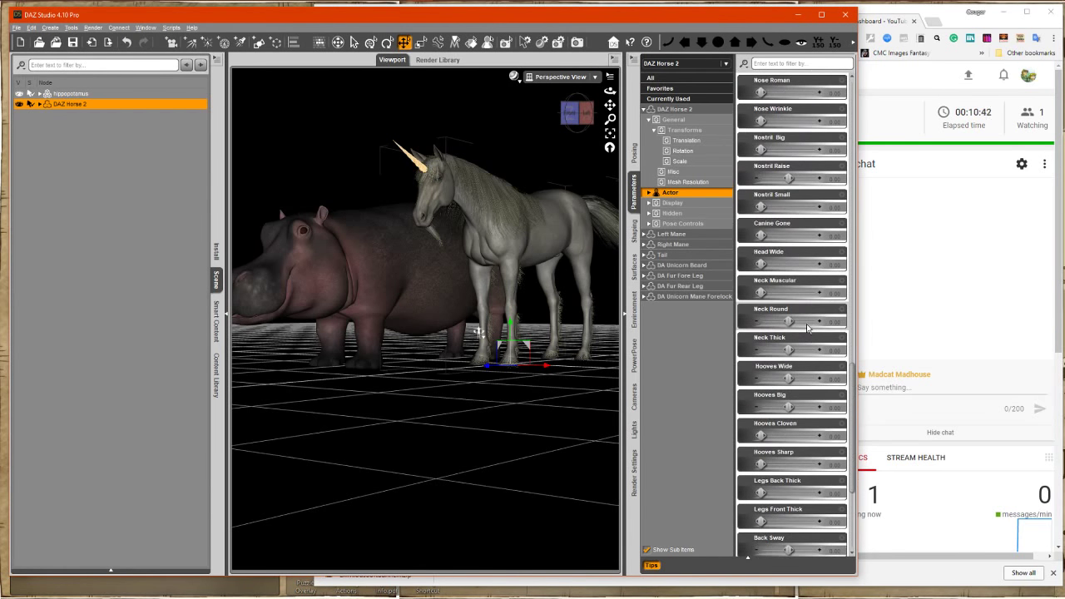
- Select the hippopotamus in the scene and list all of its parameters
mouse_move(479, 332)
middle_down()
mouse_move(413, 330)
mouse_move(459, 330)
middle_up()
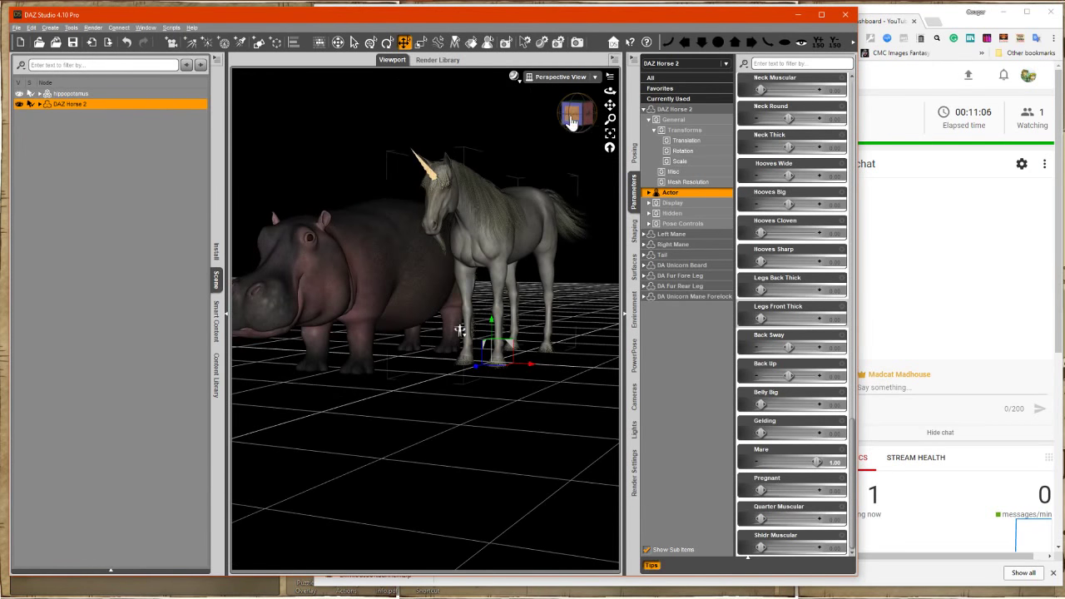
ctrl+alt+drag(460, 331, 492, 326)
click(73, 93)
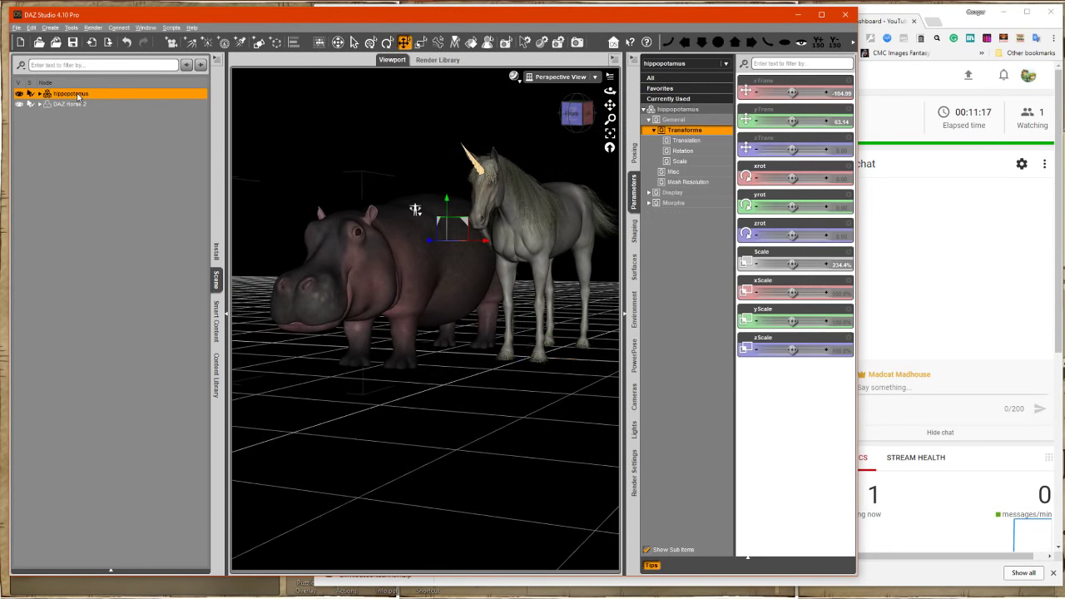
click(674, 109)
- Switch to Chrome and search Google Images in a new tab for "size between horse and hippo", looking for a size comparison
click(934, 22)
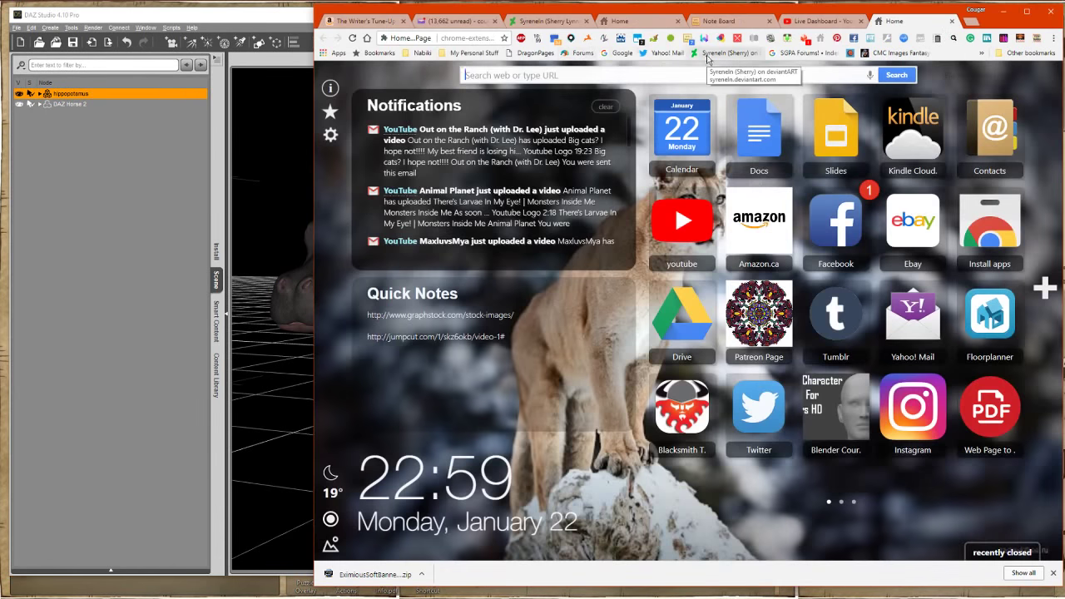
click(621, 52)
text(size between horse and )
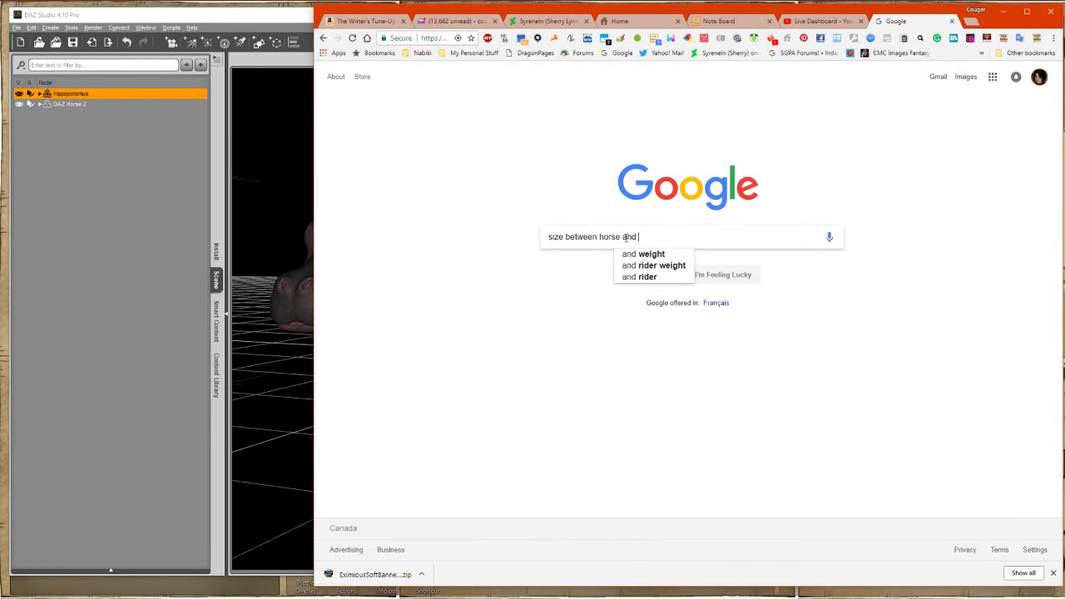
text(hippo)
key(Return)
click(478, 109)
scroll(582, 333, down, 4)
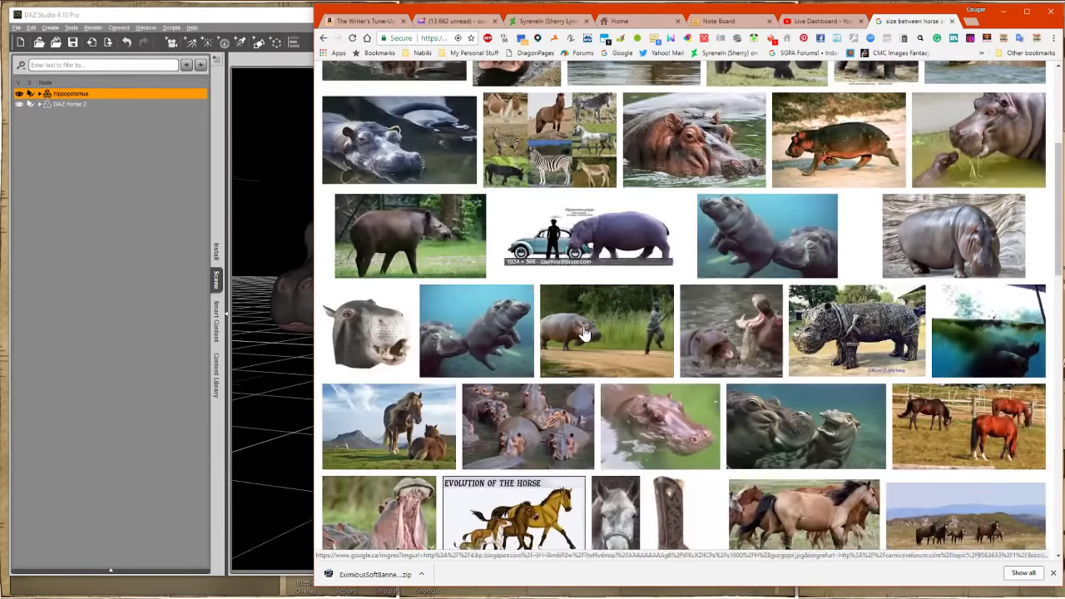
scroll(583, 331, down, 10)
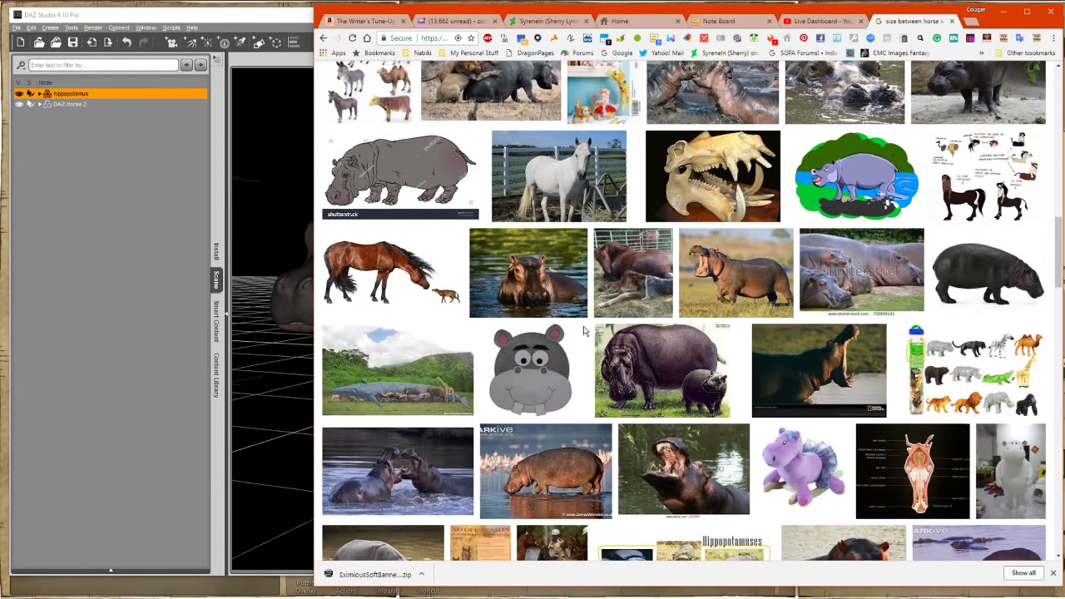
- Change the image search to "size chart horse and hippo" and look through the pictures for a size reference
scroll(583, 332, up, 15)
drag(416, 83, 450, 83)
text(charthorse and hippo)
key(Return)
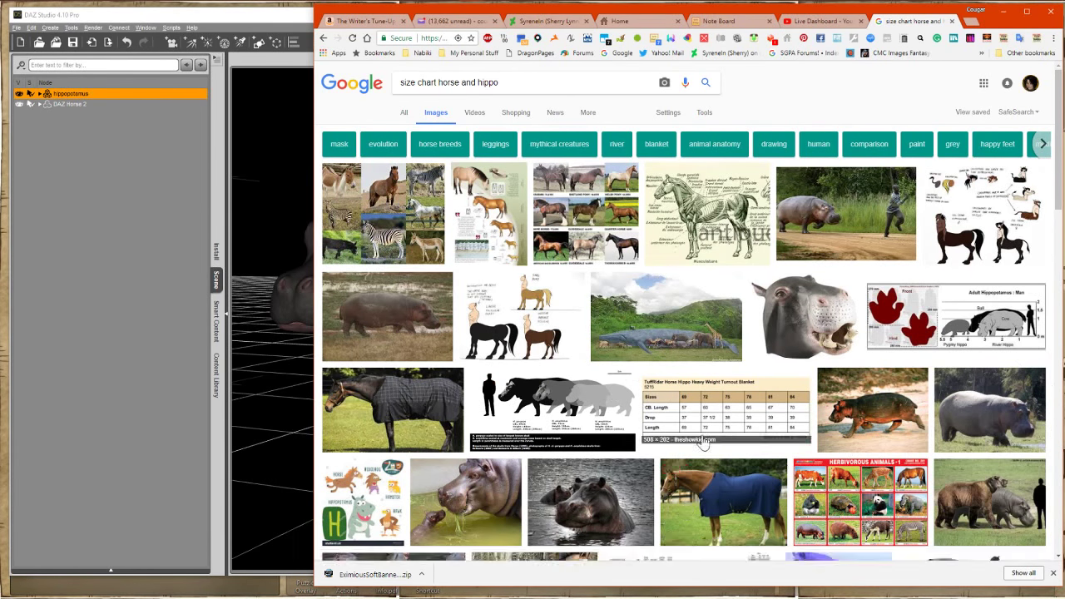
scroll(690, 425, down, 4)
scroll(690, 424, down, 5)
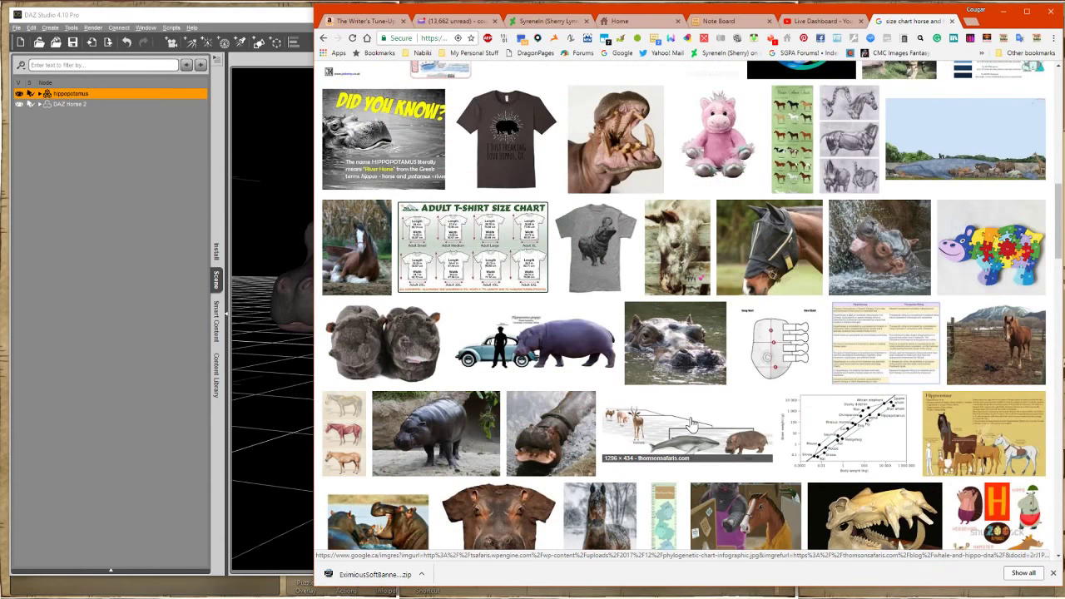
- Return to DAZ Studio and set the hippopotamus's scale to 222.0%, its Y translation to about 59 and Z translation to about -25.5
click(298, 126)
drag(572, 114, 579, 118)
drag(789, 263, 780, 264)
drag(789, 121, 777, 120)
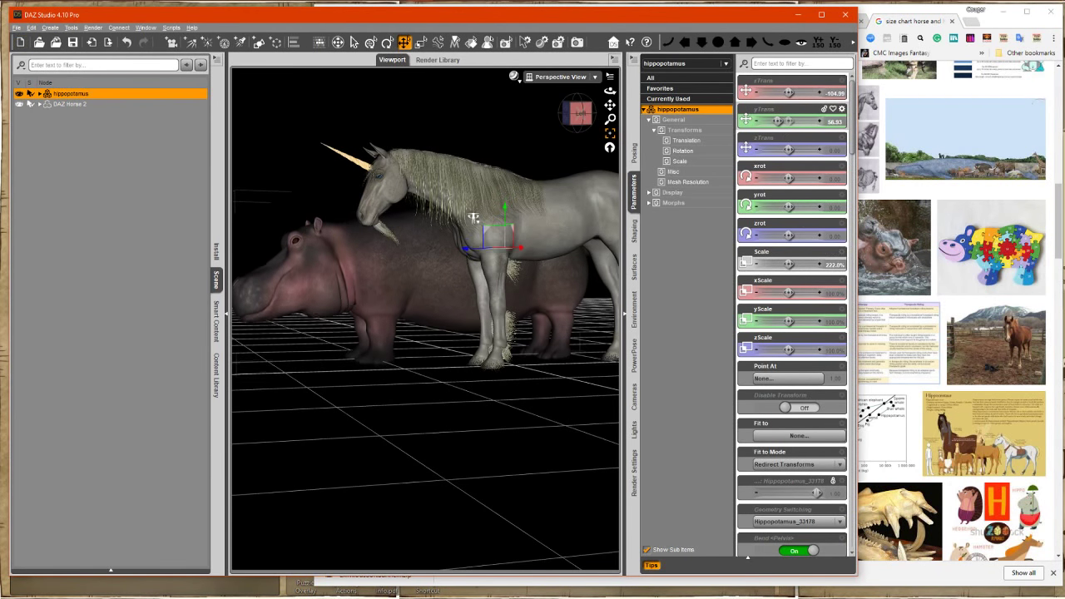
mouse_move(474, 218)
middle_down()
mouse_move(362, 217)
mouse_move(490, 217)
mouse_move(460, 220)
middle_up()
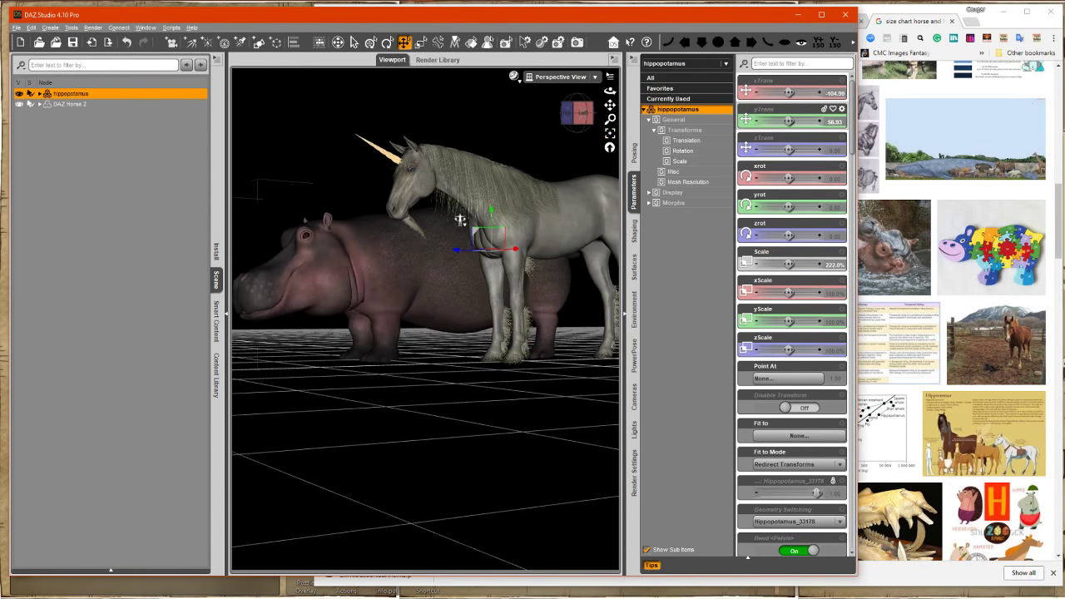
alt+drag(460, 221, 508, 214)
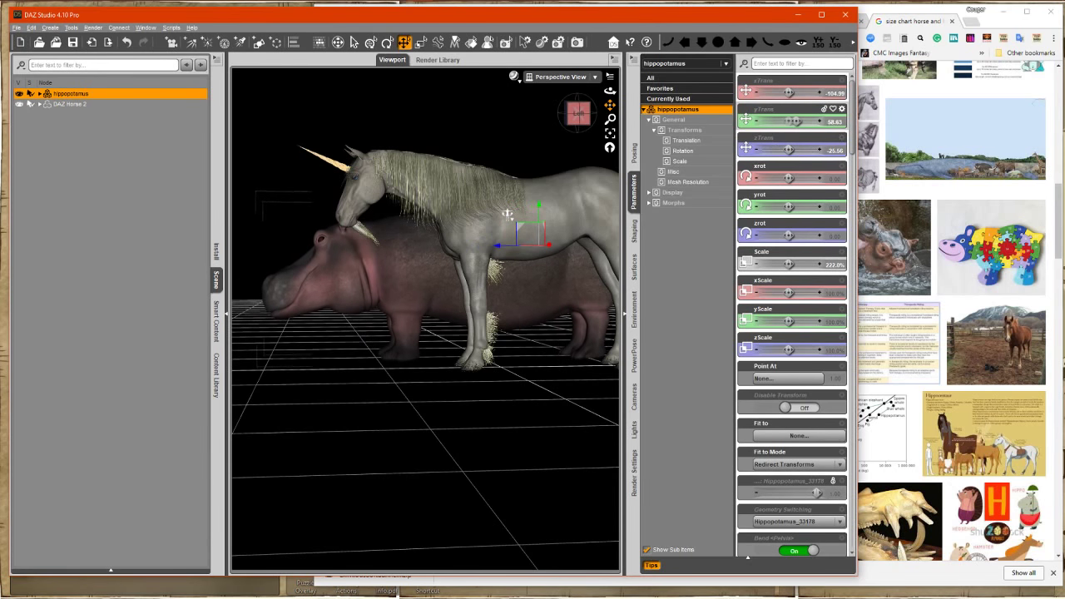
- Close the Google image search tab in Chrome and return to DAZ Studio
click(953, 22)
click(208, 15)
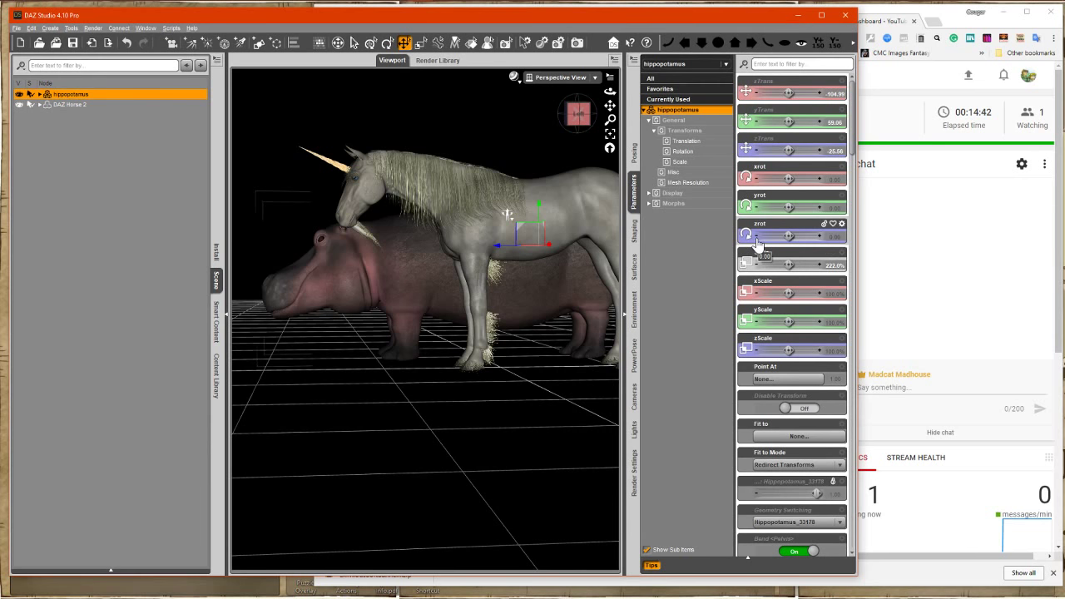
- Reduce the hippopotamus's scale to 215.8% and lower it along Y to 54.99
click(582, 119)
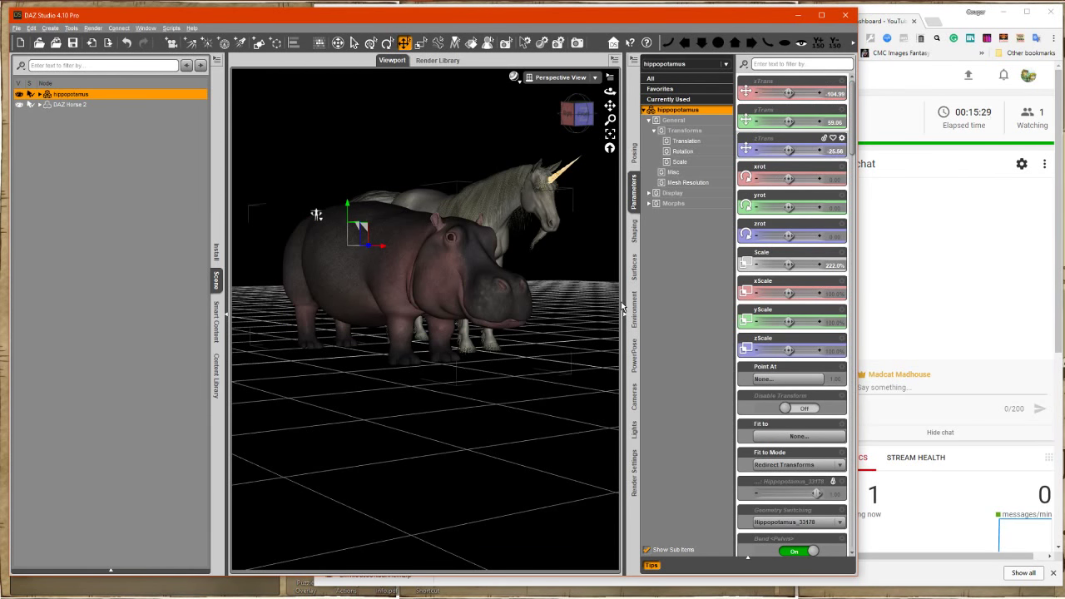
drag(790, 265, 783, 264)
drag(789, 122, 779, 122)
drag(610, 92, 628, 100)
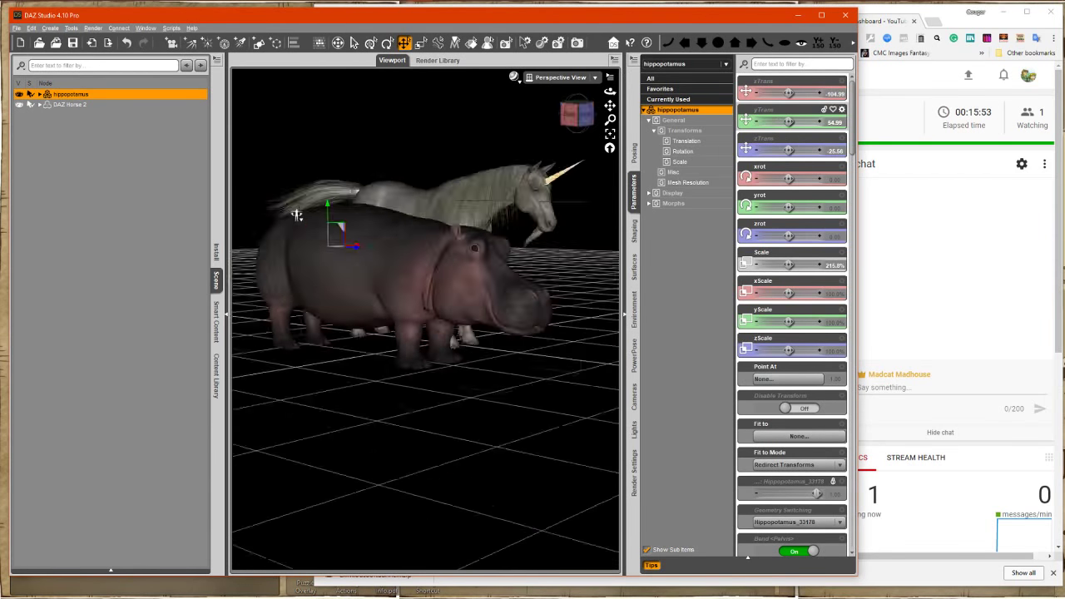
alt+drag(297, 215, 442, 220)
- Browse the Landscape, Skydome and Backdrops environment categories for a setting that suits the two animals
click(86, 142)
click(216, 321)
click(15, 103)
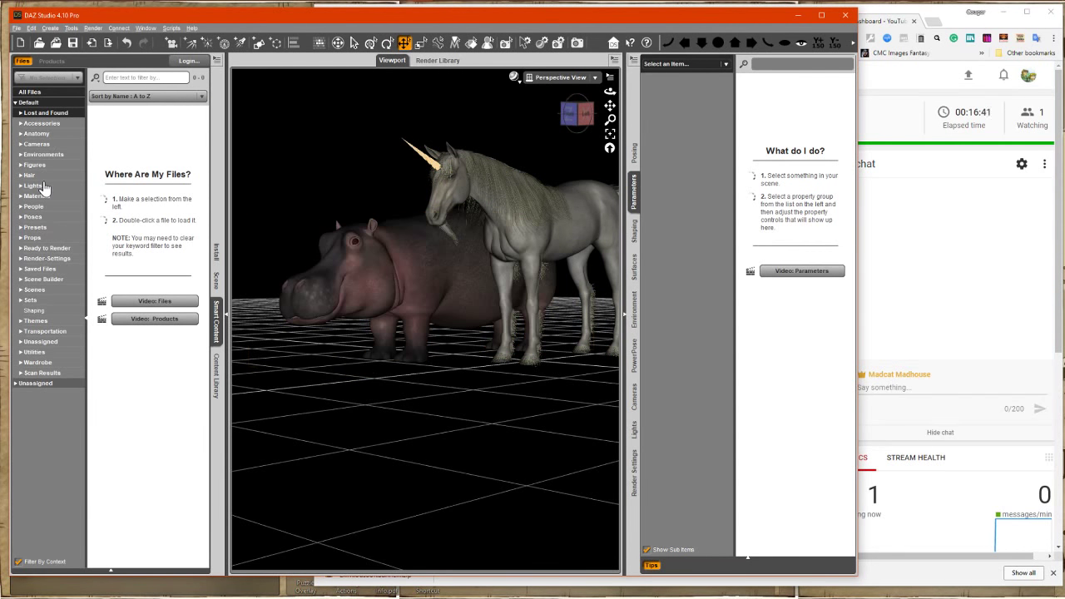
click(44, 155)
click(43, 196)
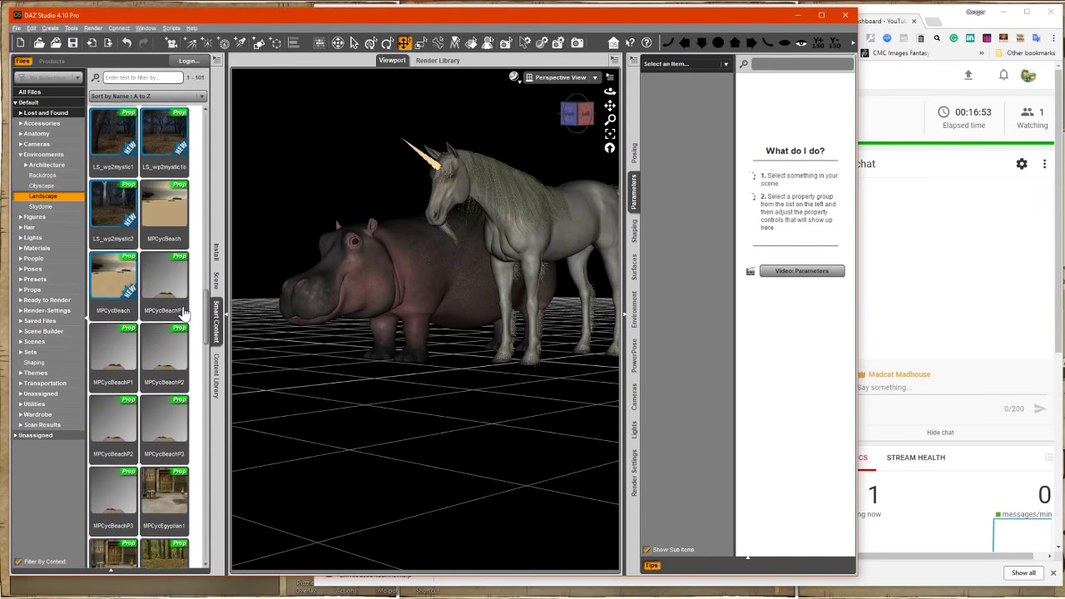
scroll(184, 312, down, 10)
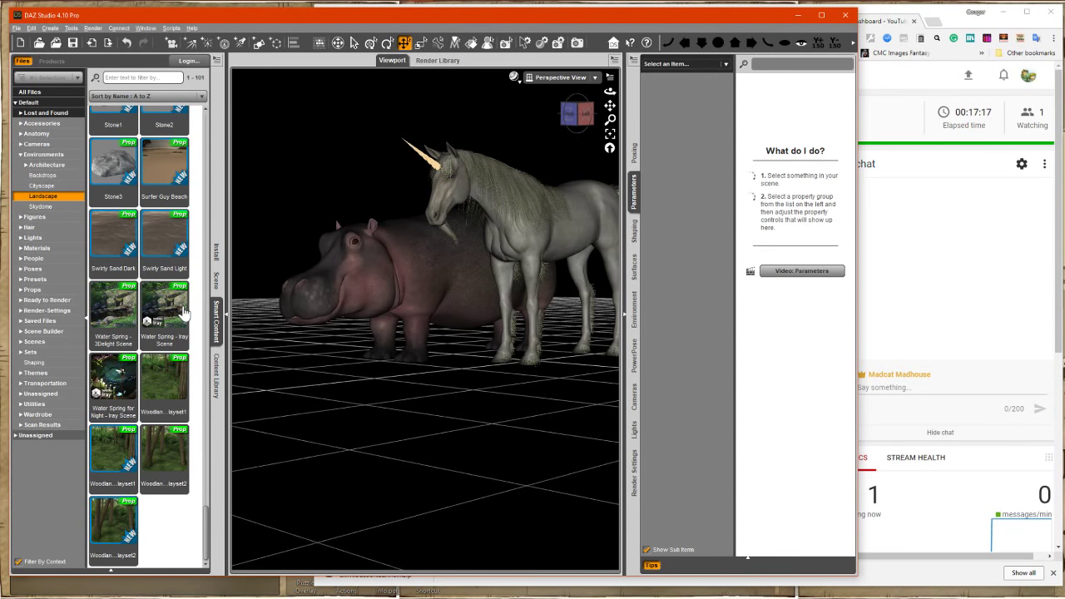
click(40, 206)
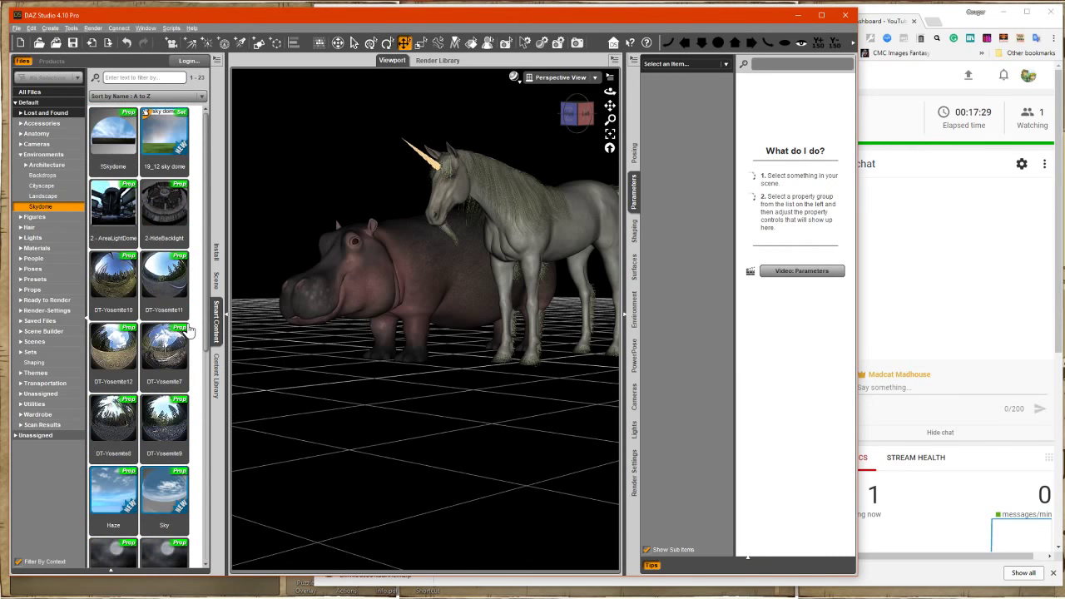
click(44, 175)
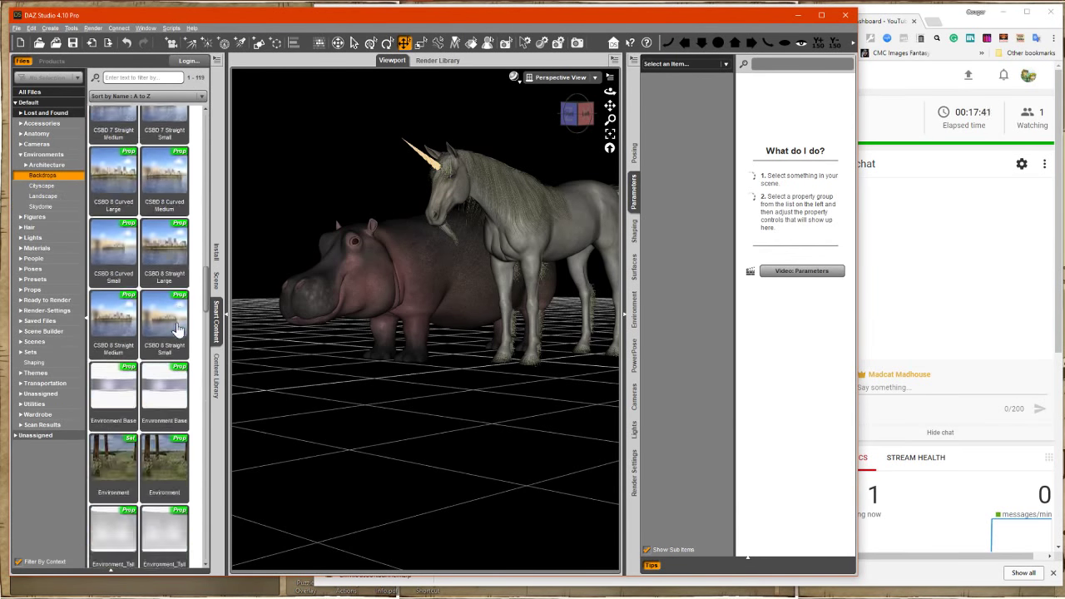
- Look through the MS backdrops and load MS03 Straight Medium behind the hippopotamus and unicorn
mouse_move(173, 361)
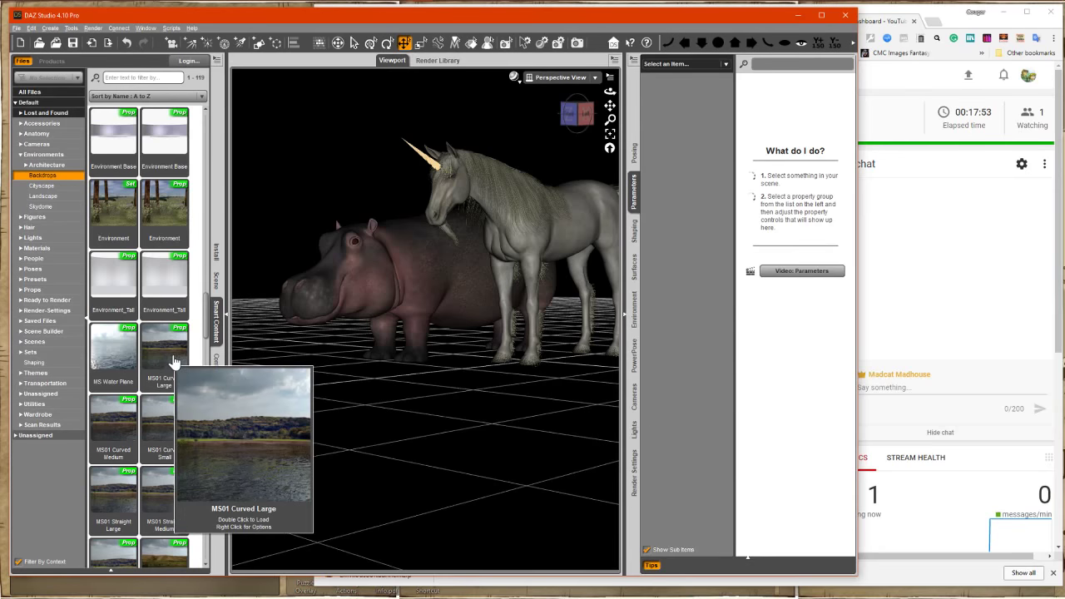
scroll(171, 380, down, 2)
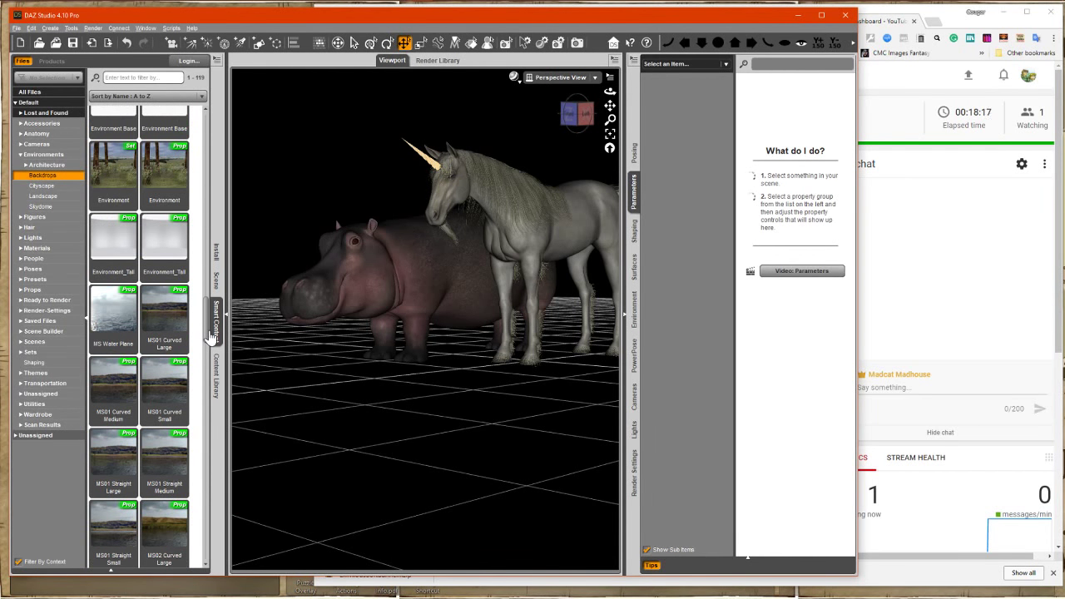
scroll(175, 360, down, 4)
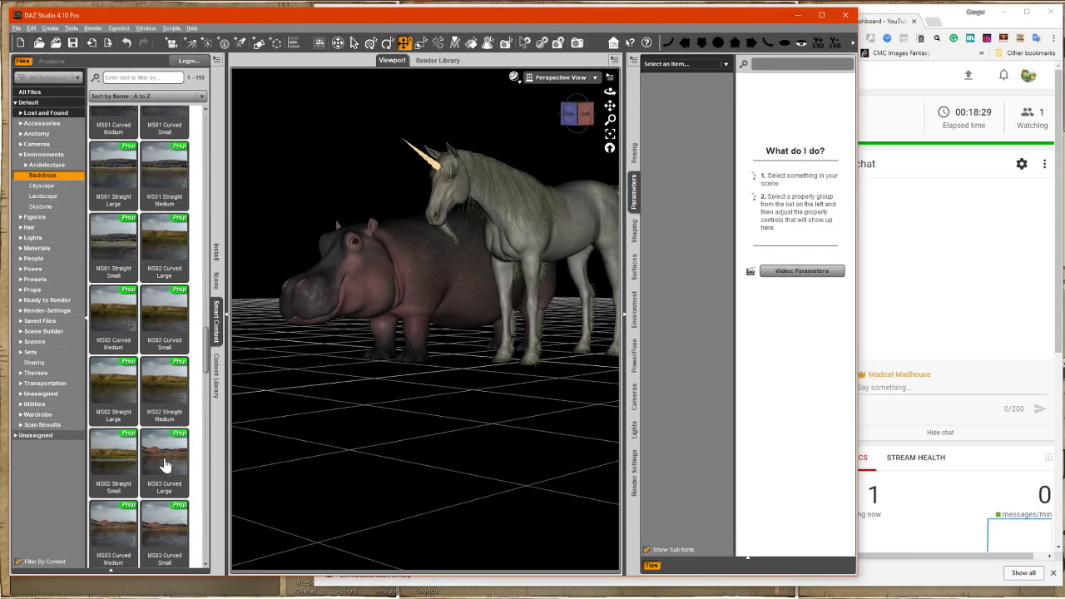
scroll(119, 450, down, 4)
mouse_move(138, 354)
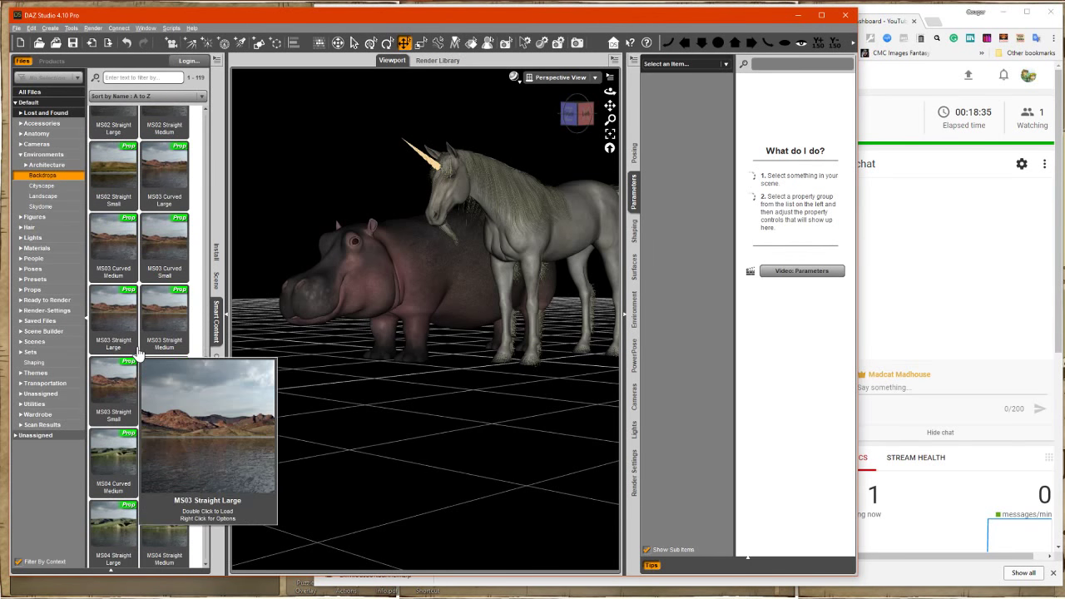
double_click(122, 390)
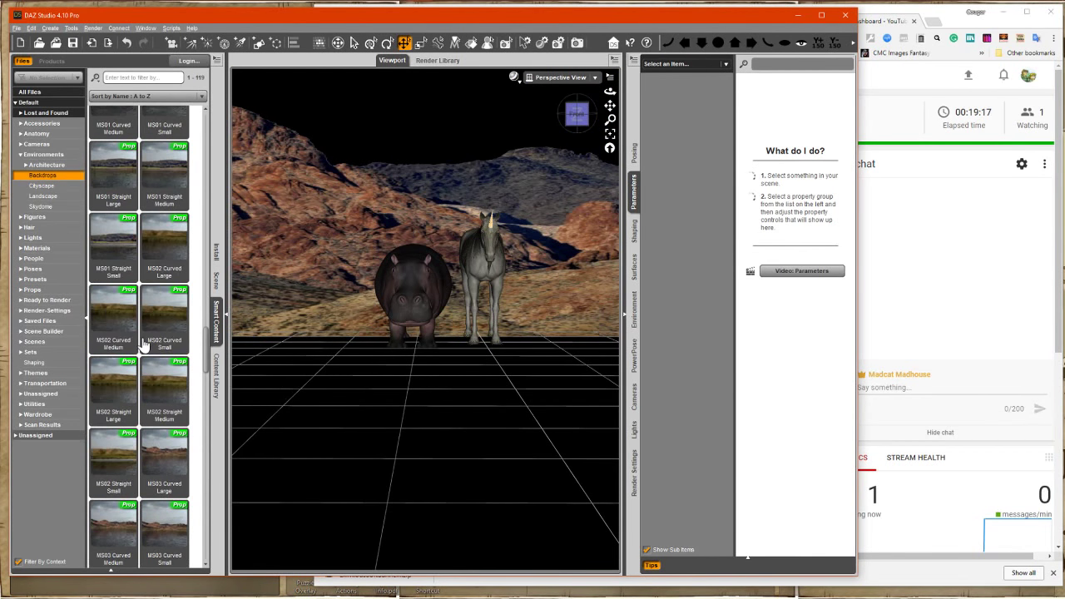
- Add the MS Water Plane prop to the scene
scroll(142, 345, up, 8)
click(121, 310)
mouse_move(143, 327)
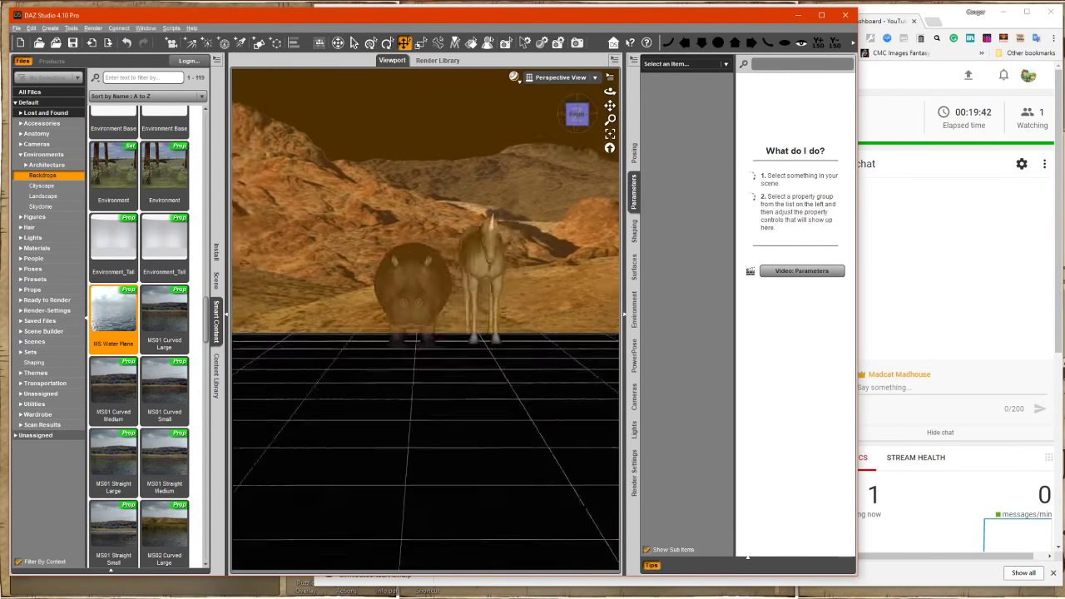
- Select the water plane in the scene hierarchy and narrow the DAZ Studio window to uncover more of the live chat
click(216, 281)
click(23, 126)
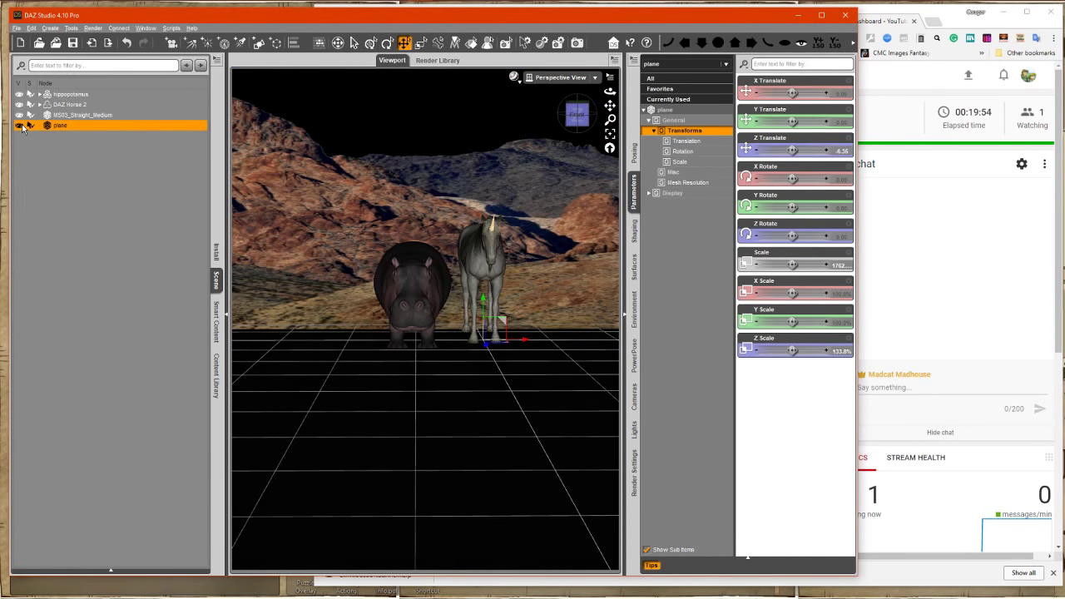
drag(610, 92, 574, 94)
drag(856, 403, 827, 403)
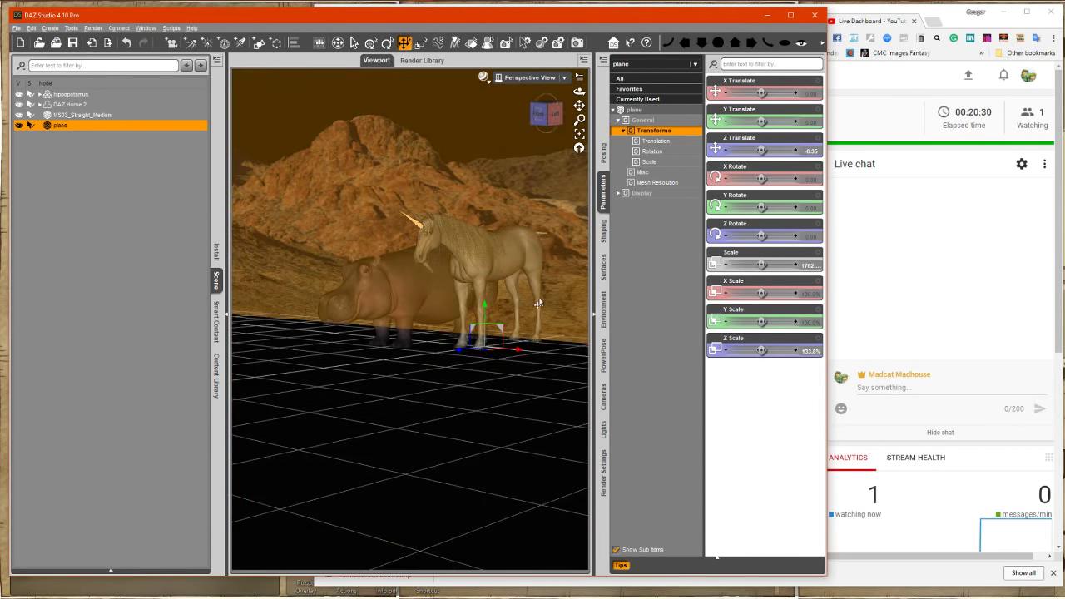
drag(494, 388, 436, 415)
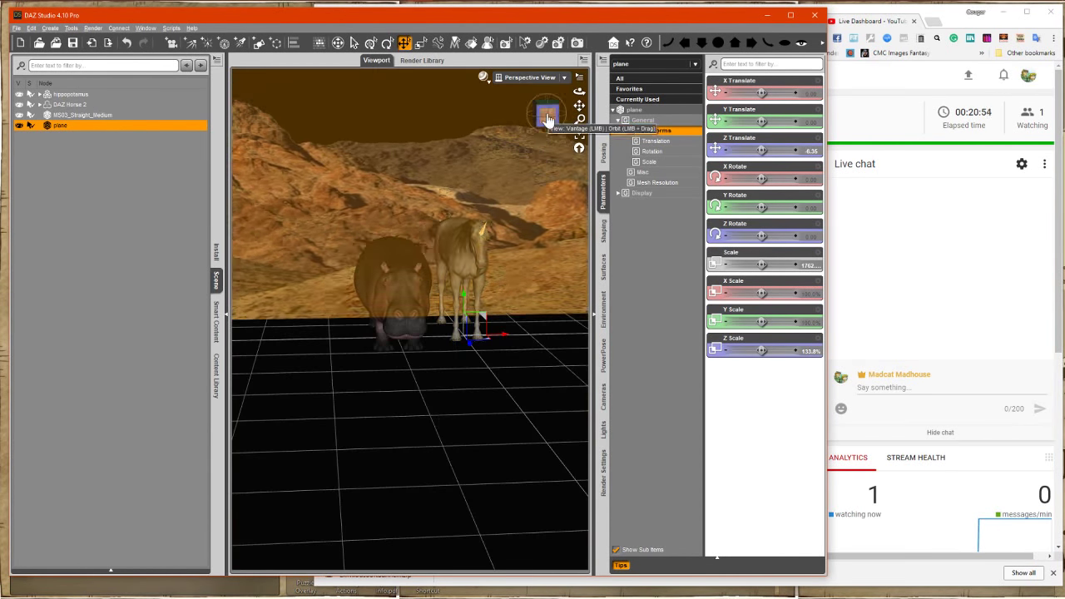
drag(551, 121, 533, 126)
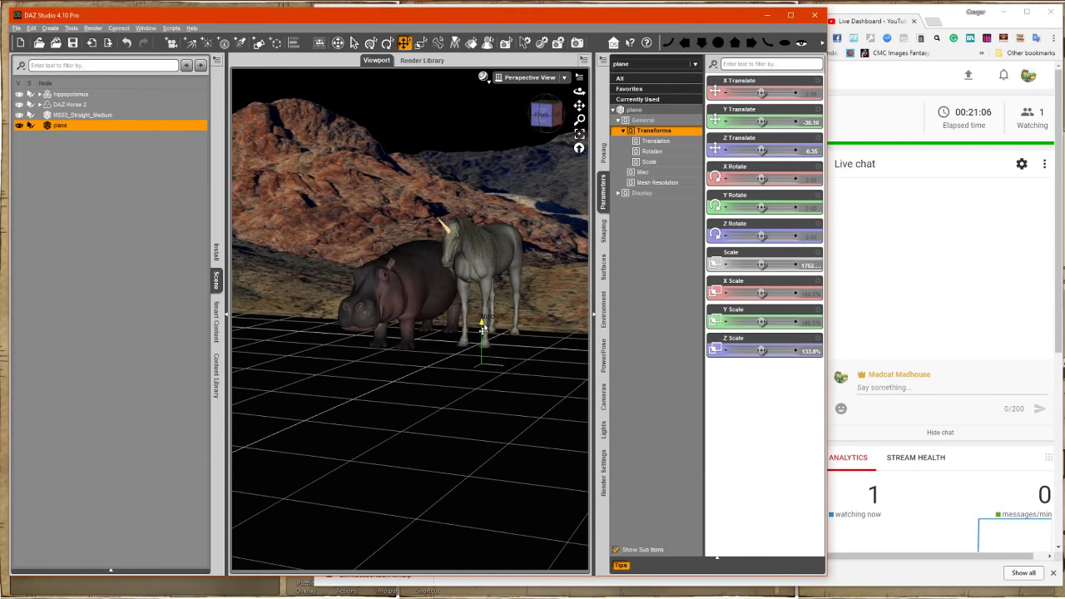
- Try lowering the water plane along Y to -71.15 and to -65.13, undoing both moves
drag(483, 331, 429, 377)
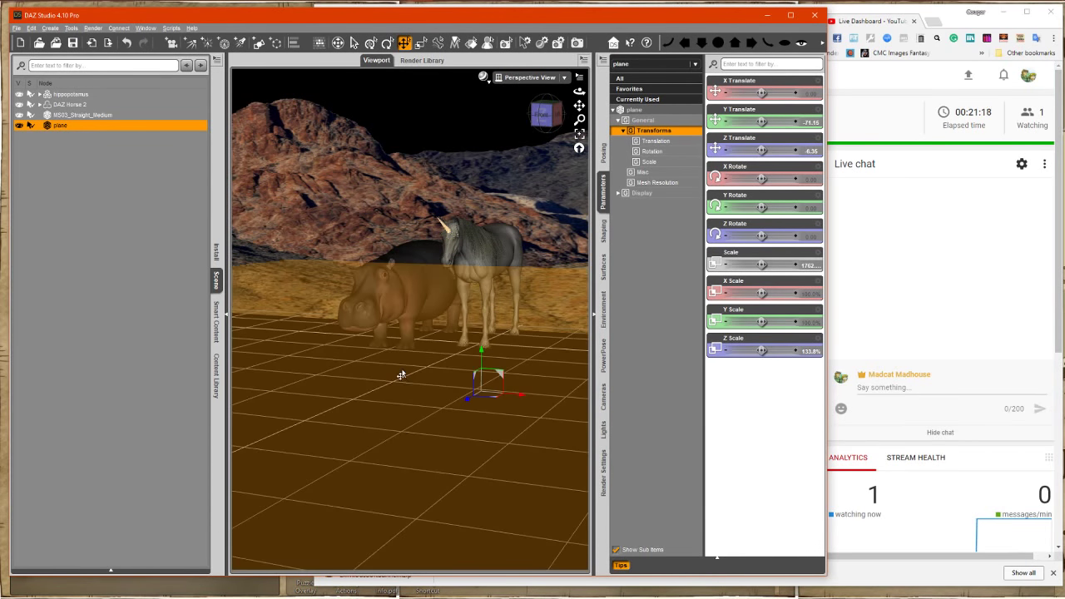
key(ctrl+z)
key(ctrl+z)
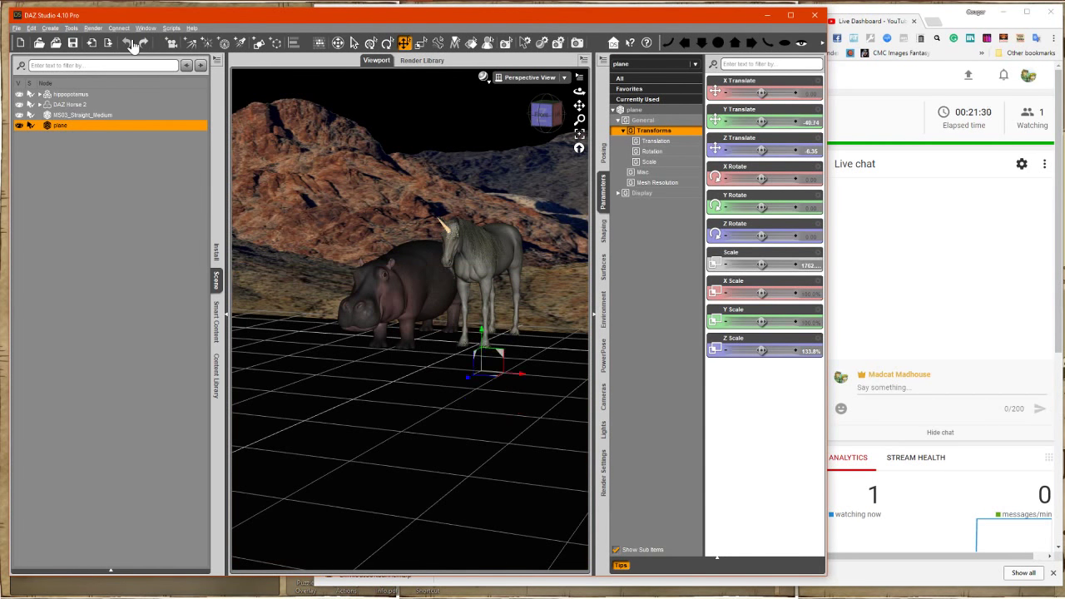
drag(482, 305, 482, 348)
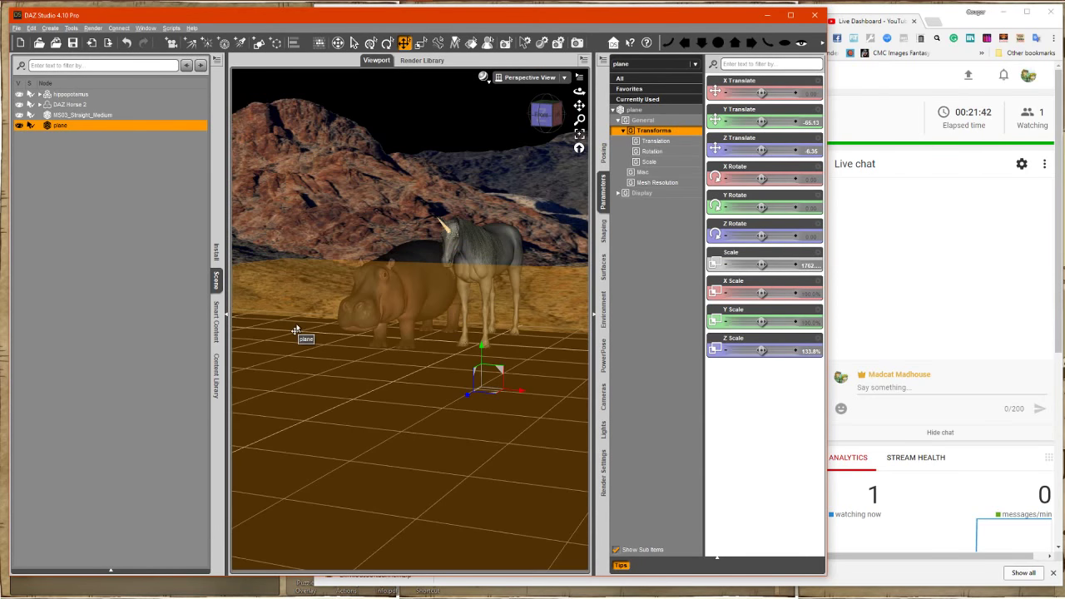
key(ctrl+z)
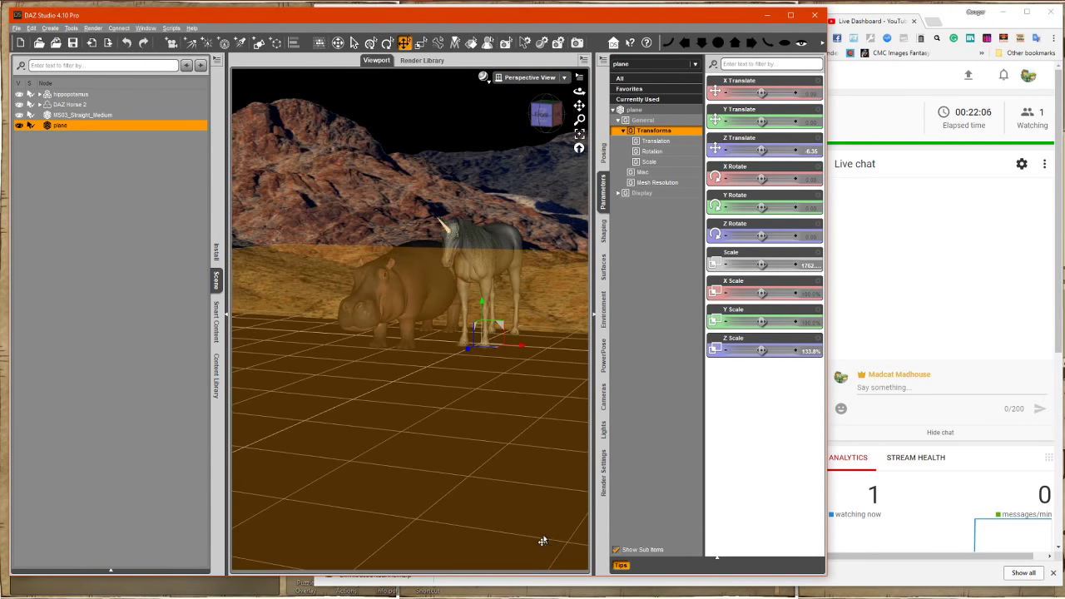
- Lower the water plane along Y to -291.36 and deselect it
mouse_move(827, 382)
mouse_down()
mouse_move(551, 403)
mouse_move(820, 391)
mouse_up()
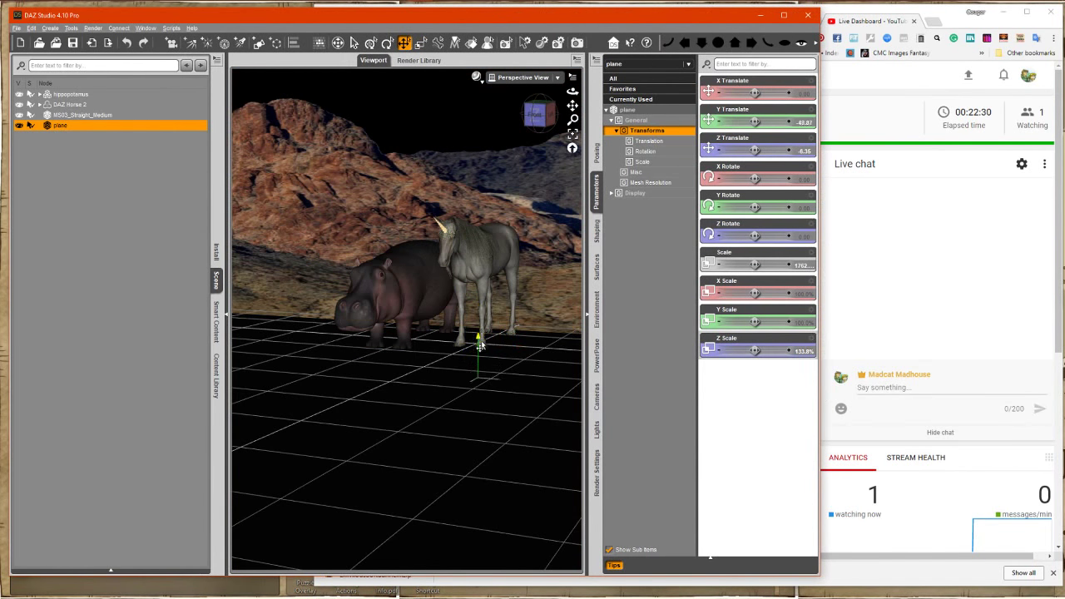
drag(477, 354, 477, 484)
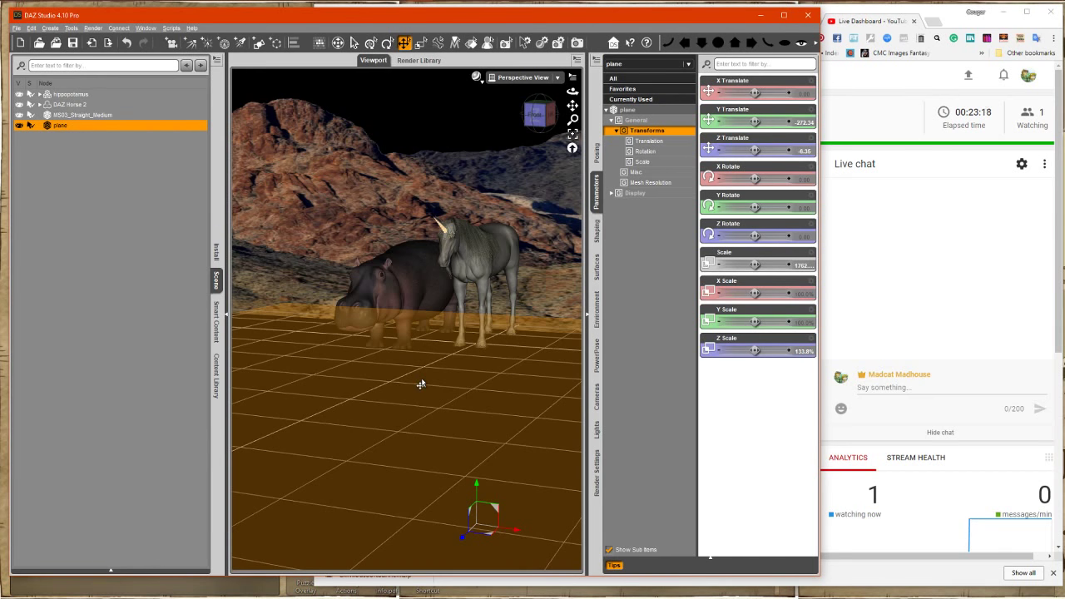
drag(477, 485, 476, 499)
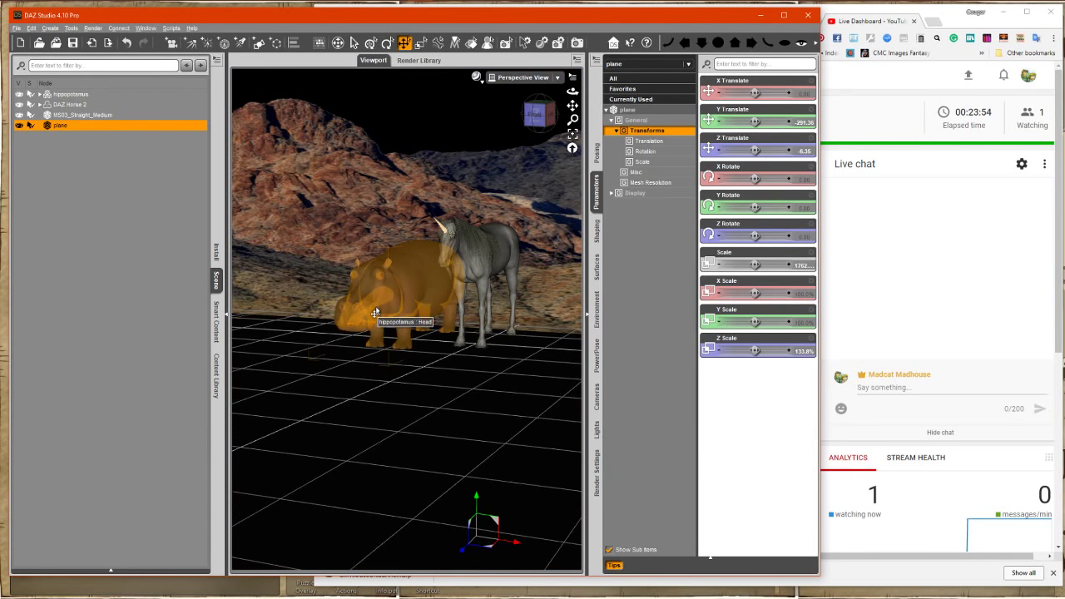
click(130, 194)
drag(572, 92, 601, 90)
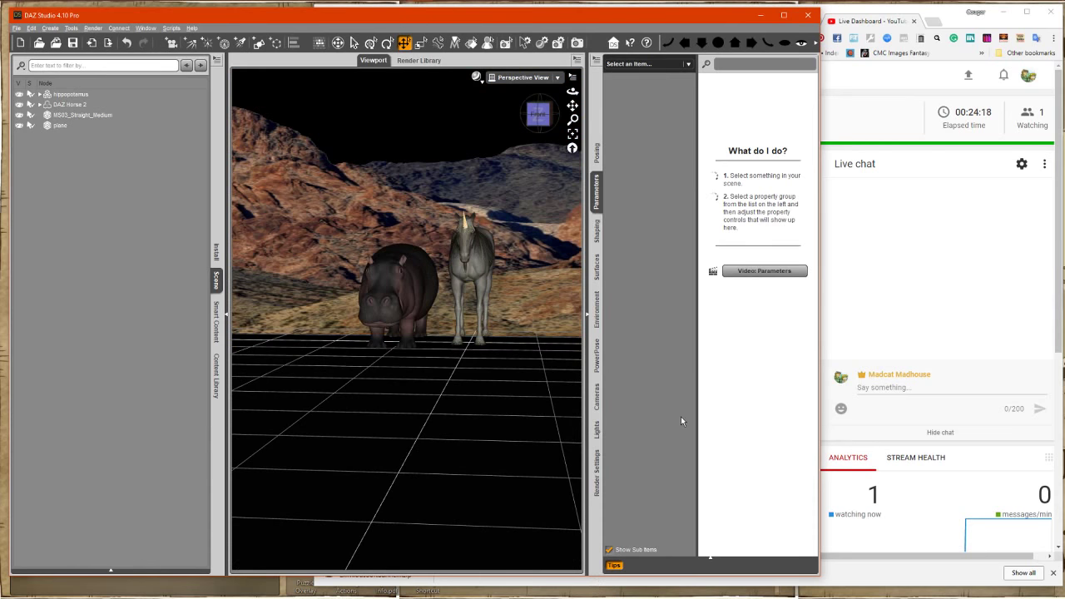
- Find the iRayEnvironment preset among the Iray lights and merge it into the scene
click(216, 321)
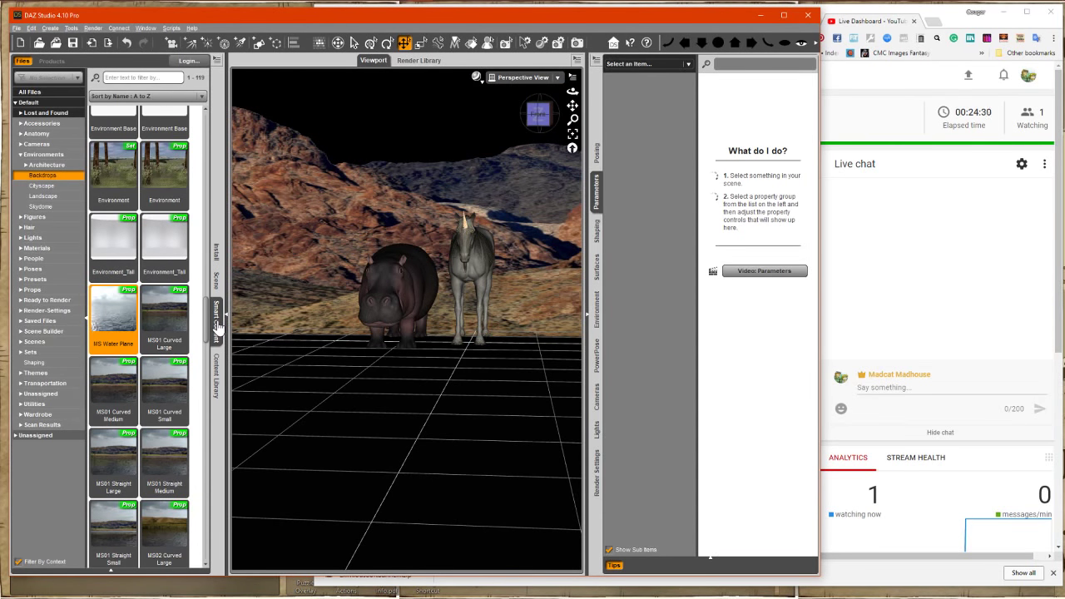
click(21, 238)
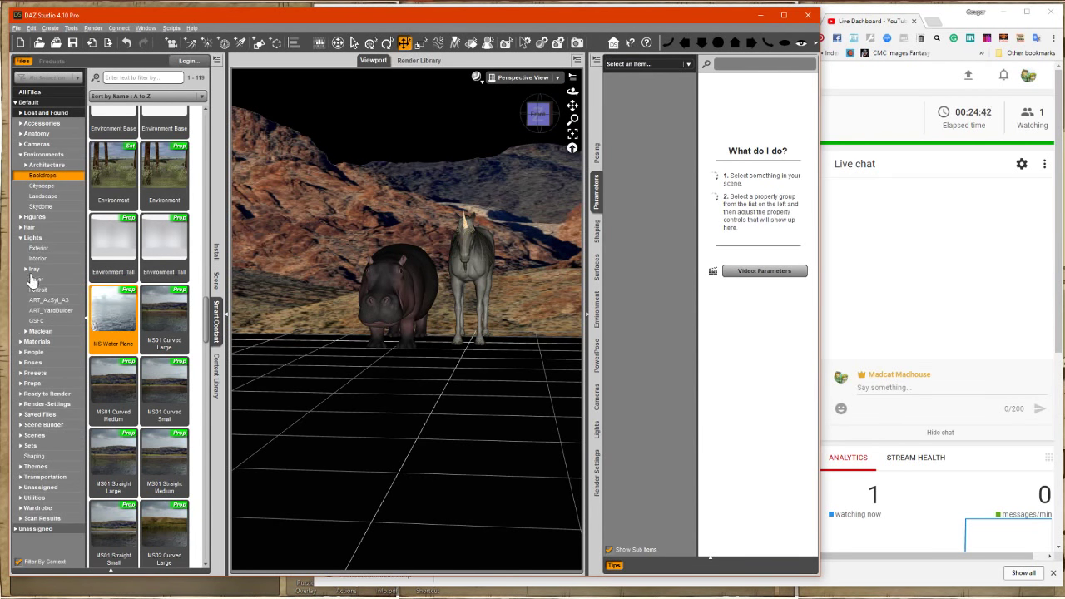
click(27, 270)
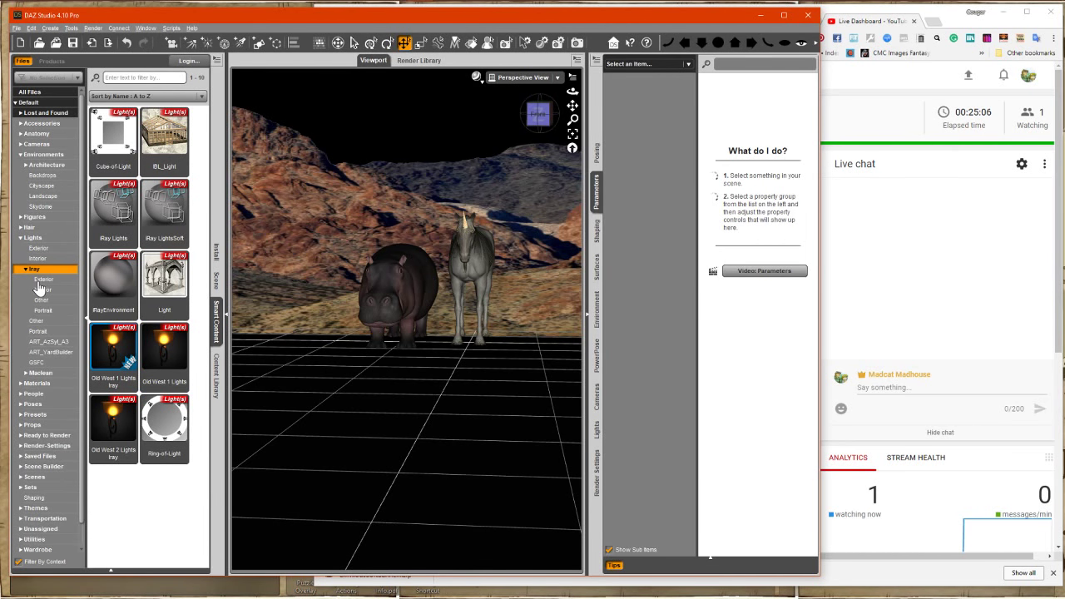
right_click(114, 276)
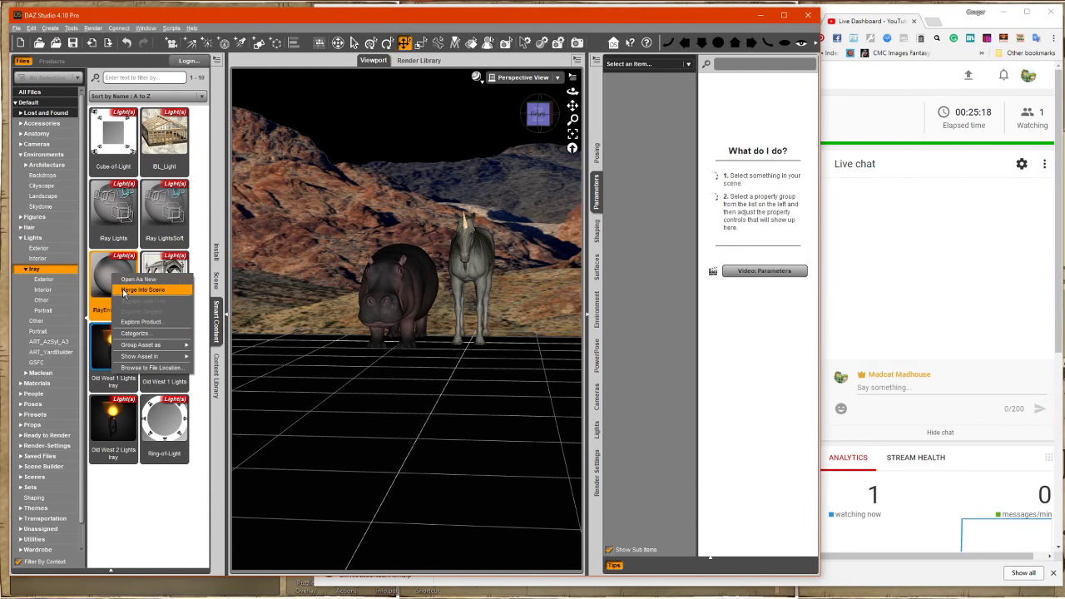
click(124, 291)
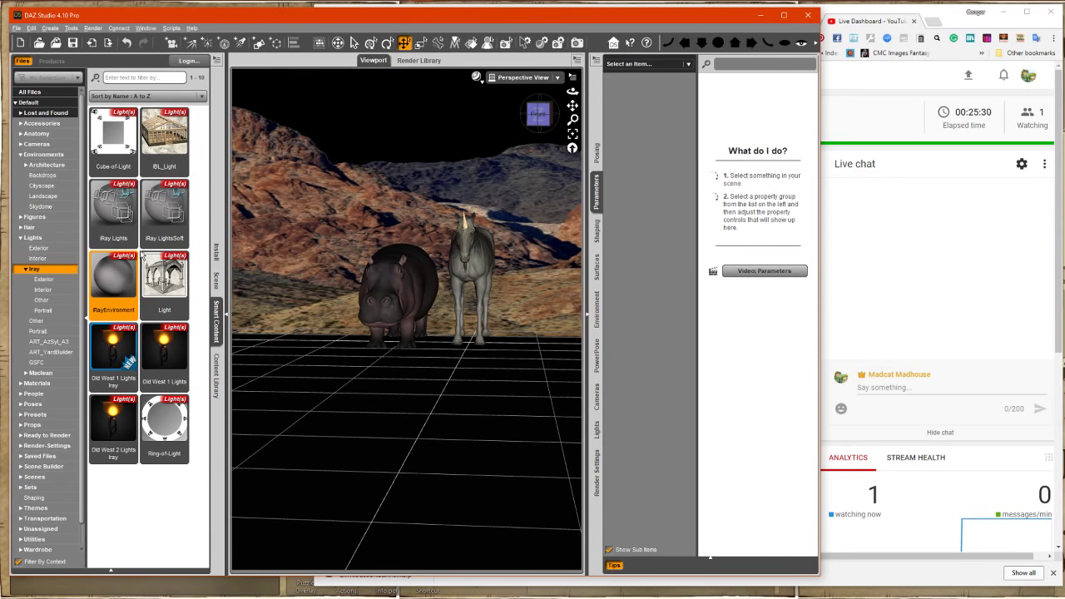
- Merge the iRay Lights preset into the scene
right_click(114, 208)
click(125, 221)
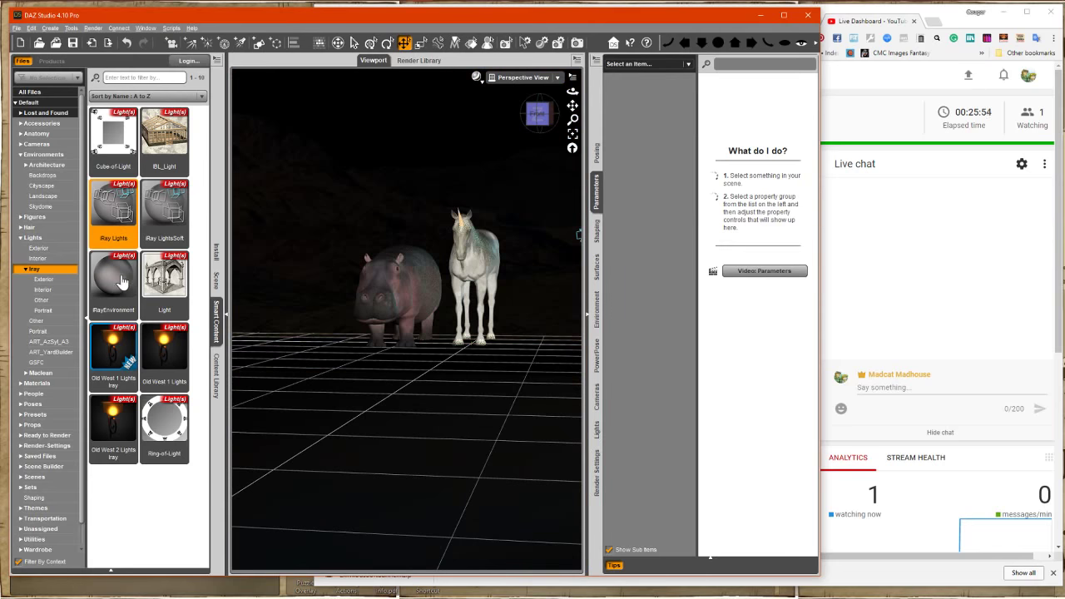
click(138, 296)
- Delete the added iRay Lights and the Character Camera from the scene
click(218, 286)
click(96, 147)
key(Delete)
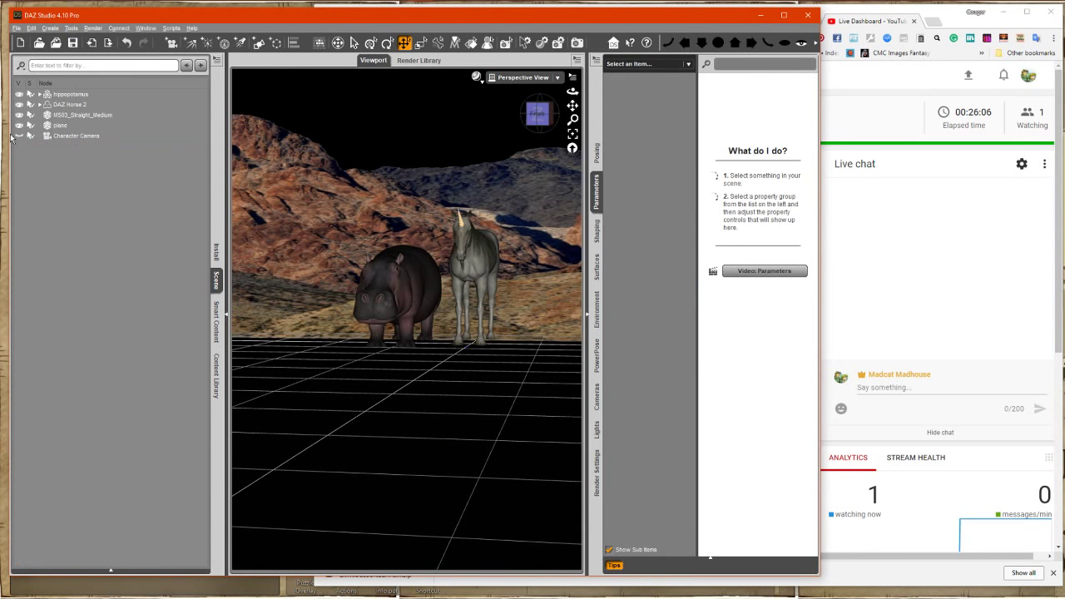
click(19, 137)
key(Delete)
- Examine which content categories are offered for the water plane and for the MS03 Straight Medium backdrop
click(58, 126)
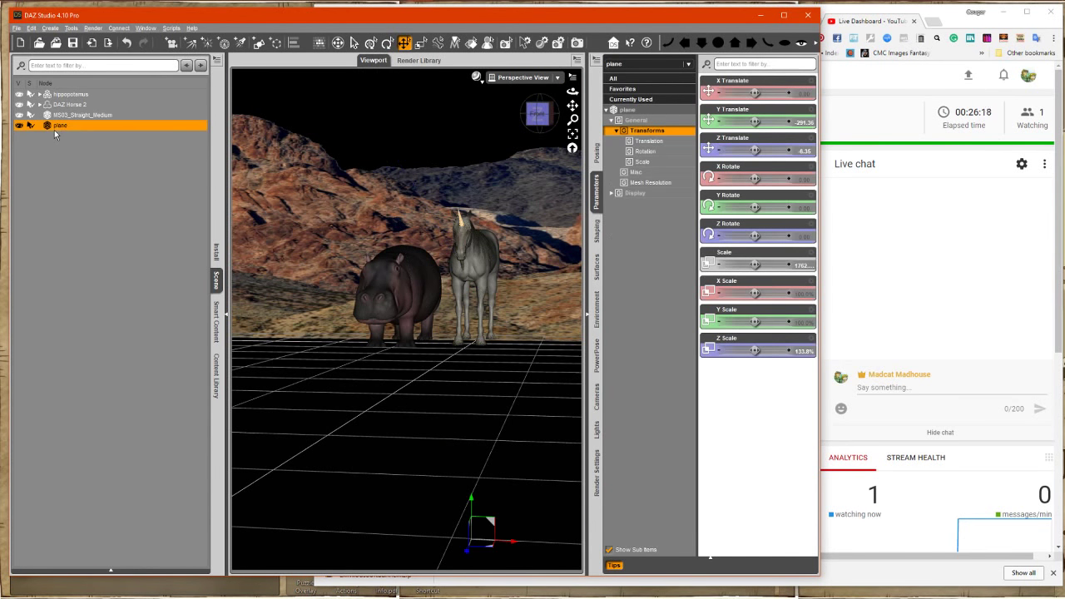
click(105, 115)
click(216, 322)
click(16, 113)
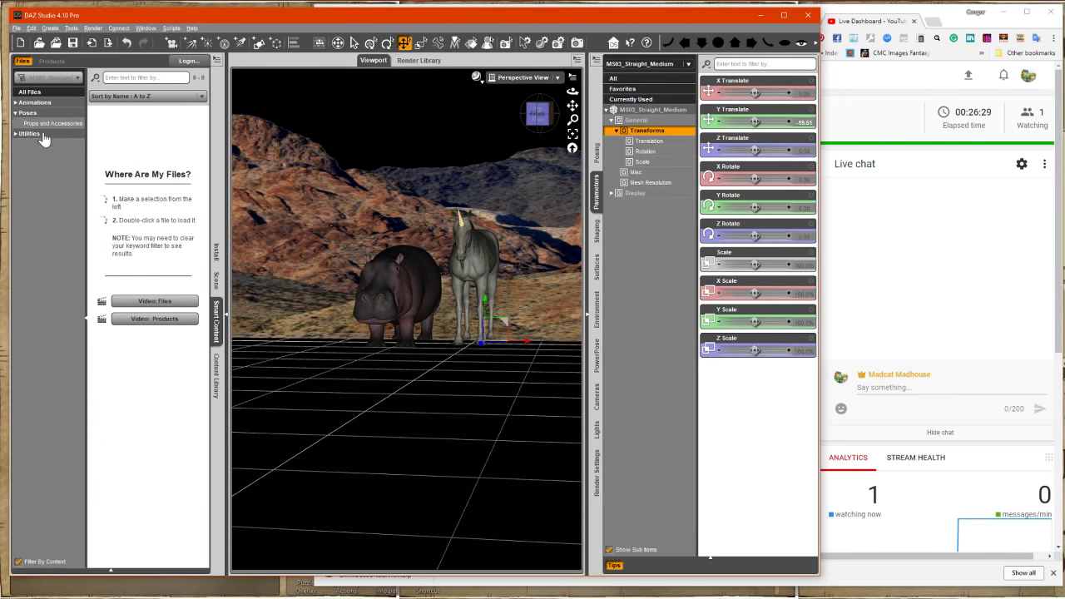
click(35, 114)
click(35, 104)
click(217, 281)
click(70, 150)
click(60, 126)
click(217, 323)
click(33, 114)
- Clear the selection and load the iRay LightsSoft preset from the Iray lights' Other category
click(216, 281)
click(74, 167)
click(217, 326)
click(15, 102)
click(20, 186)
click(26, 217)
click(43, 227)
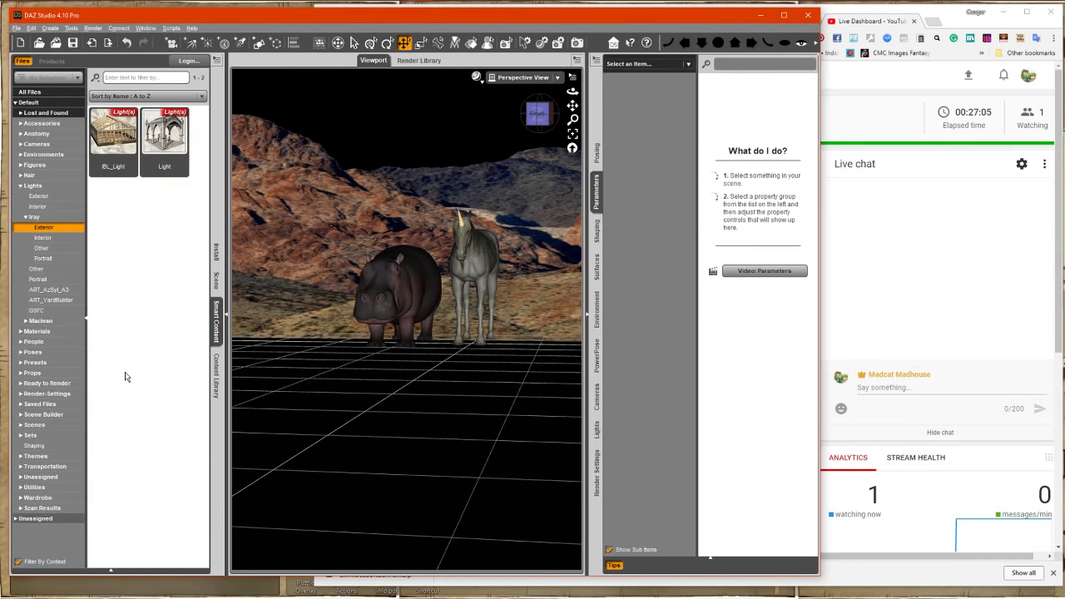
click(41, 248)
double_click(180, 150)
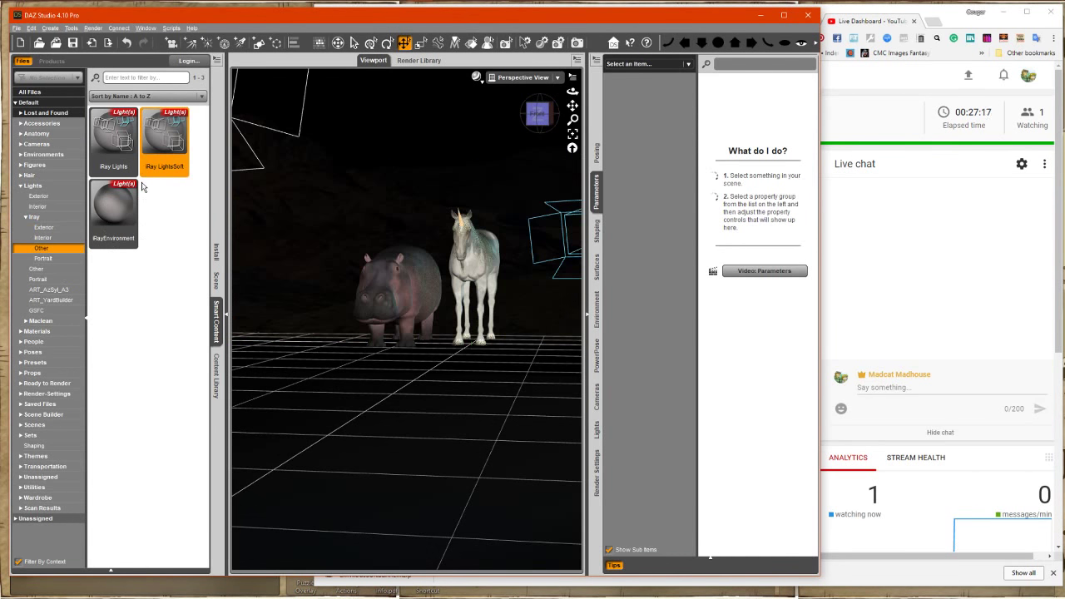
- Delete the iRay LightsSoft lights from the scene
click(216, 279)
click(85, 146)
key(Delete)
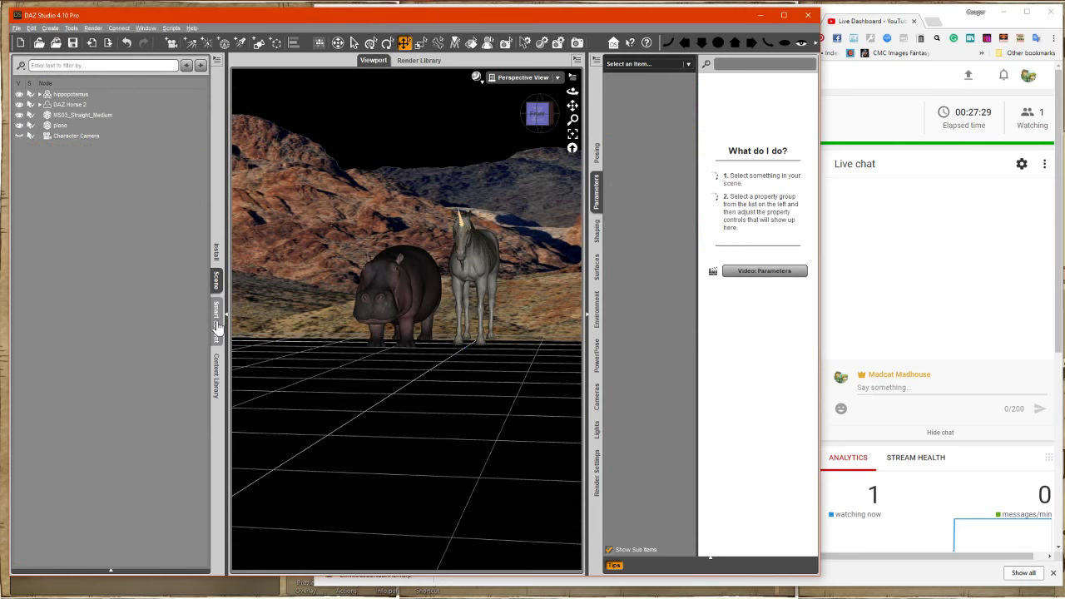
- Load the Cube-of-Light preset from the Iray lights' Portrait category and check it in the scene's node list
click(217, 329)
click(42, 258)
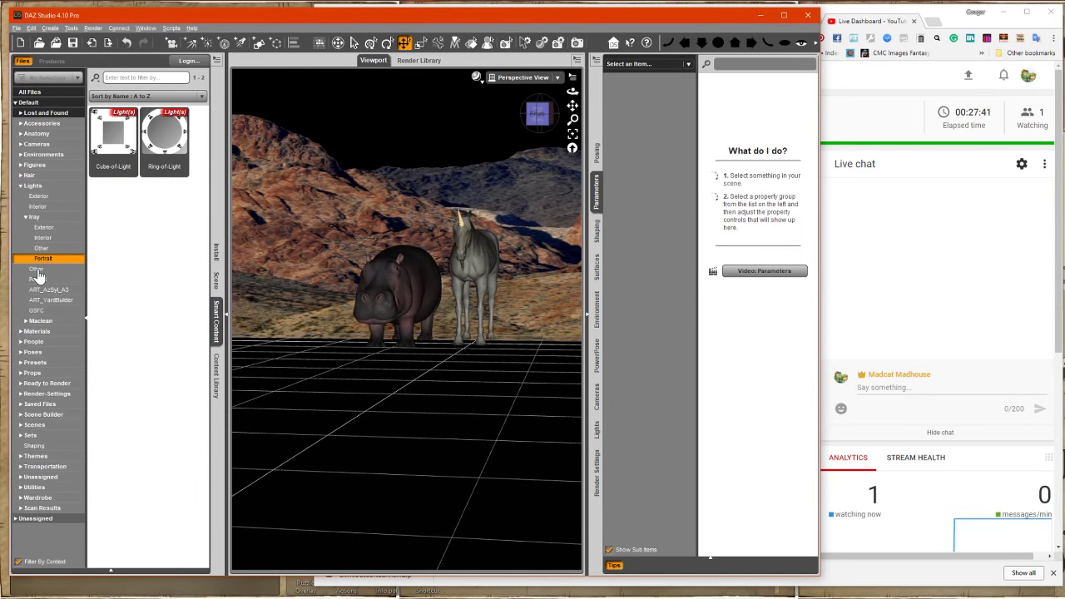
double_click(113, 133)
click(216, 280)
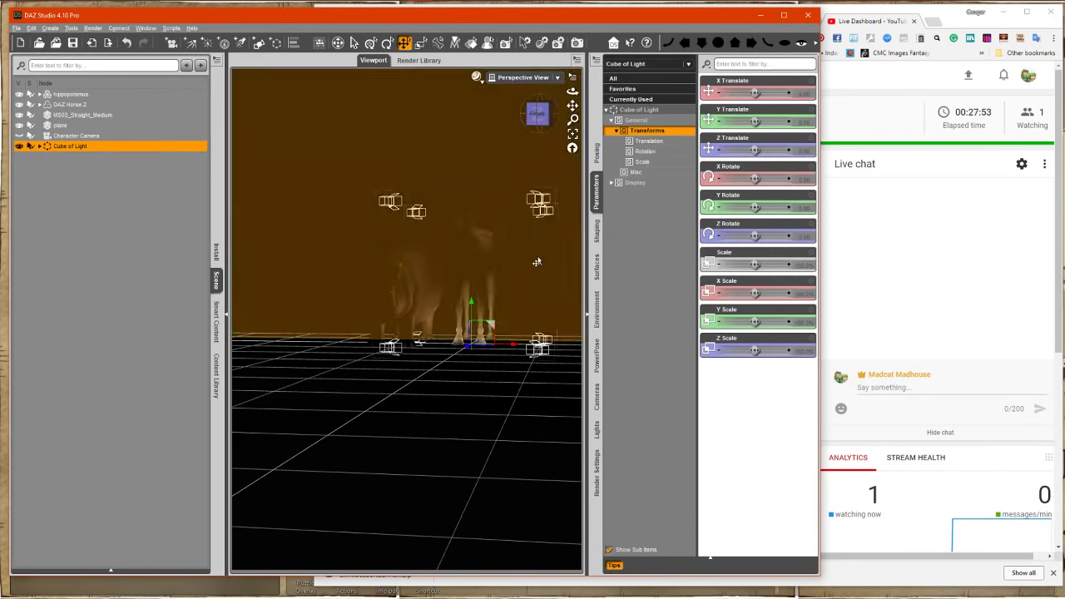
- Examine the Cube of Light's transform and display parameters and the posing, shaping and surface options offered for it
click(639, 111)
click(596, 154)
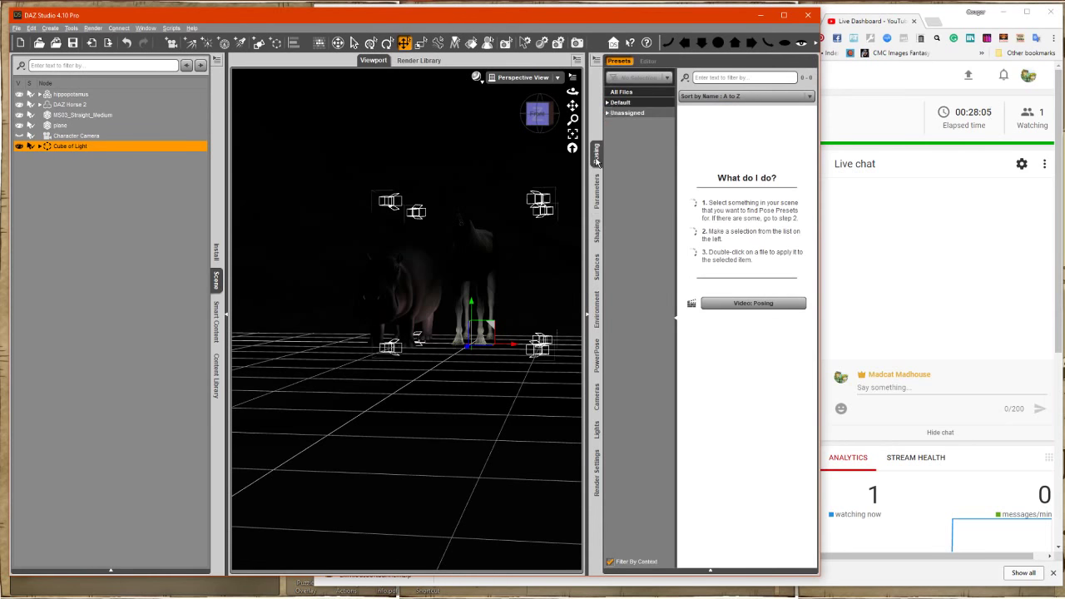
click(640, 156)
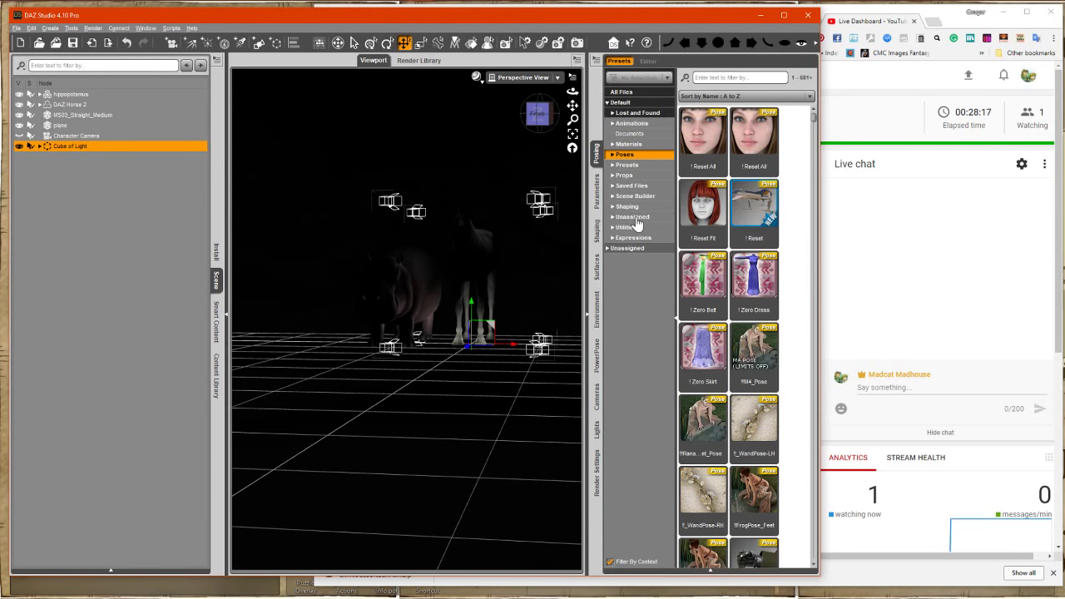
click(598, 195)
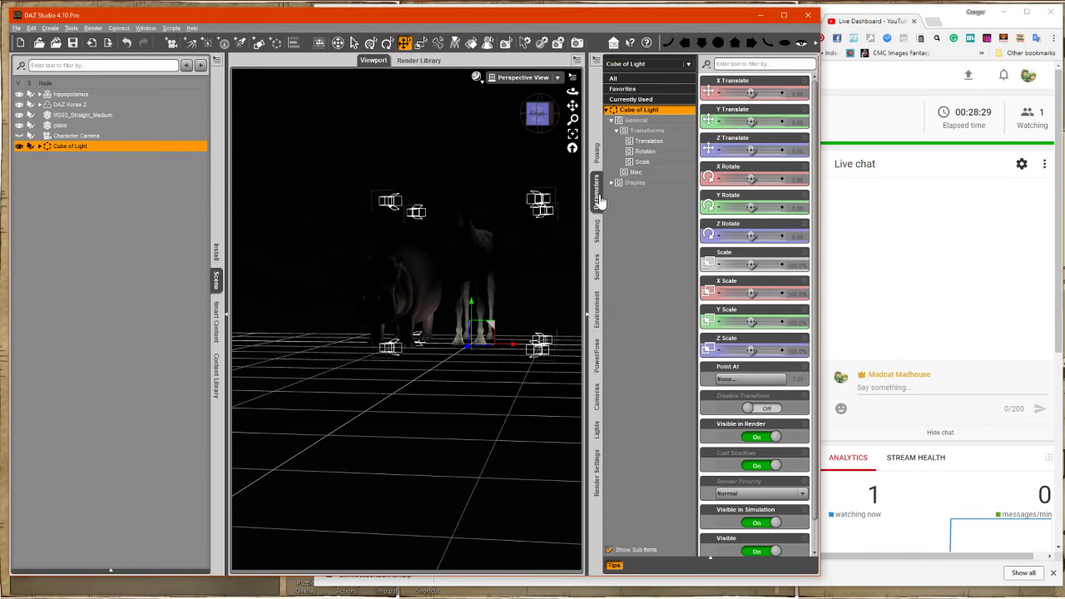
click(635, 183)
click(763, 152)
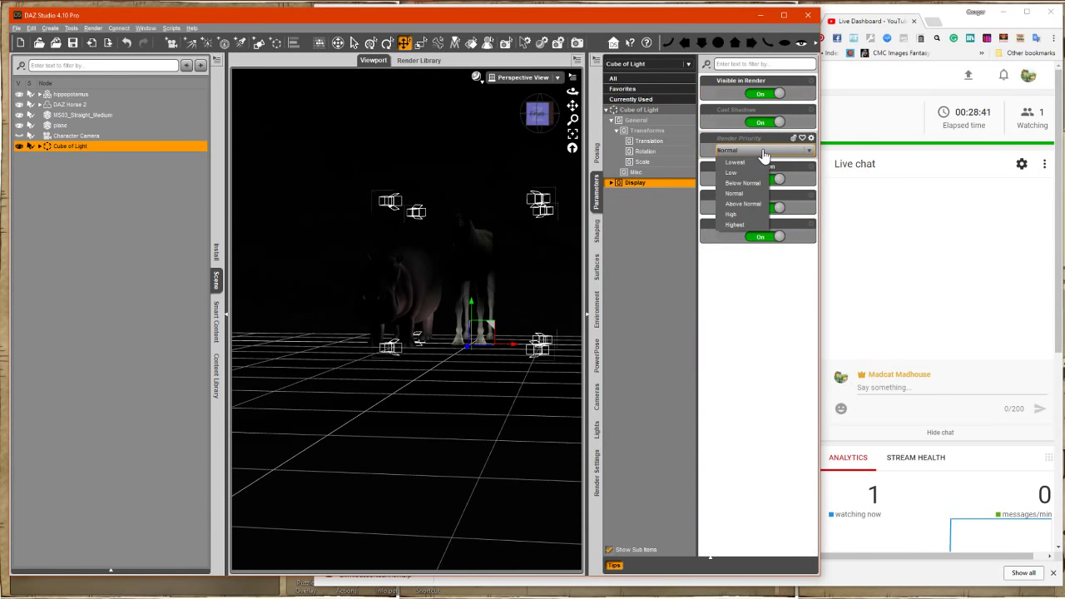
click(744, 204)
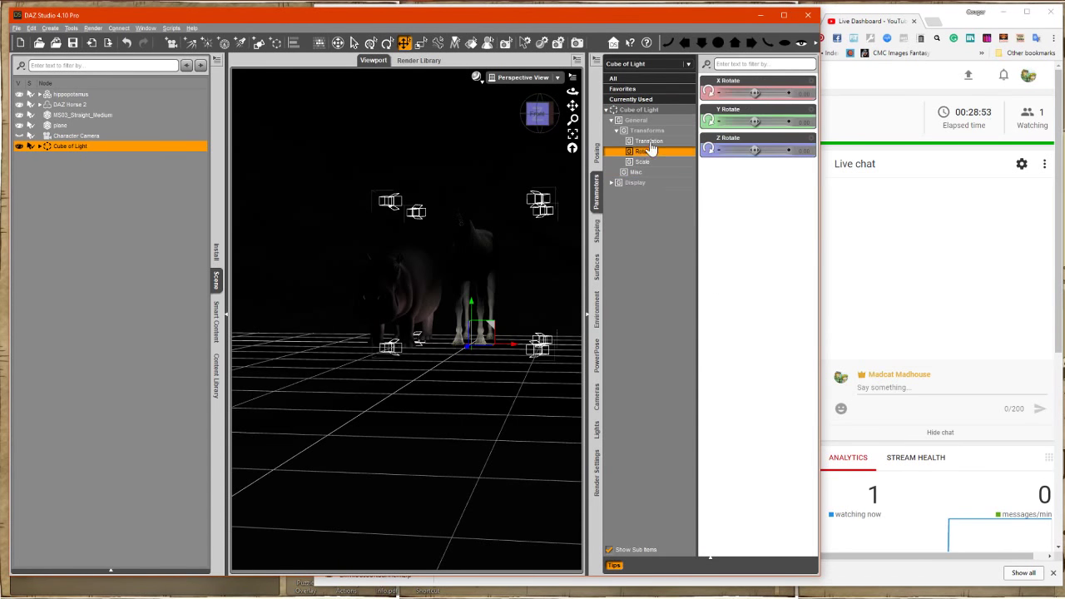
click(651, 110)
click(653, 182)
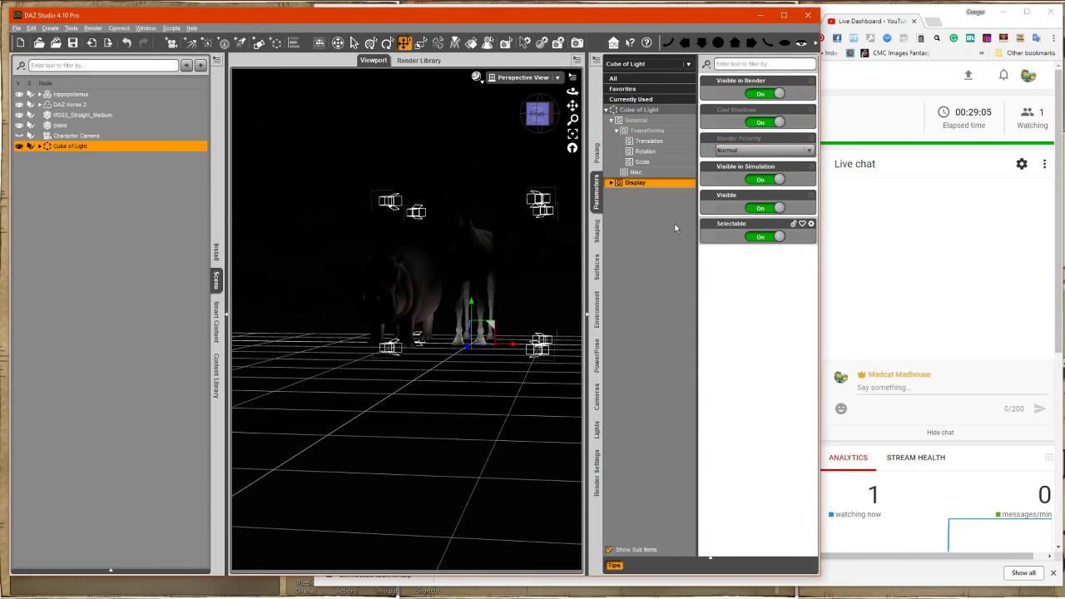
click(596, 232)
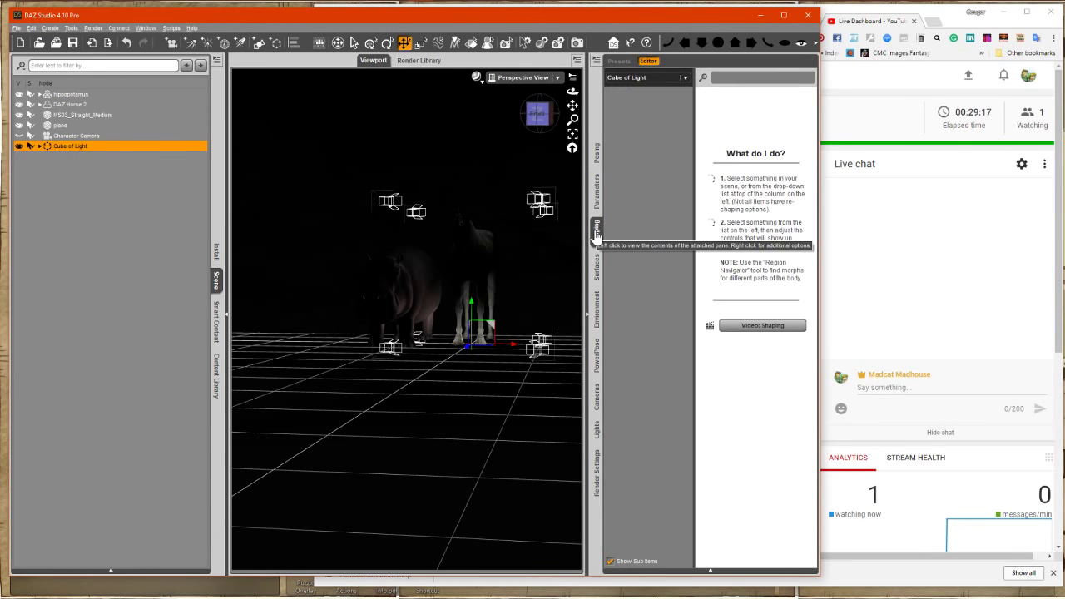
click(596, 266)
click(625, 102)
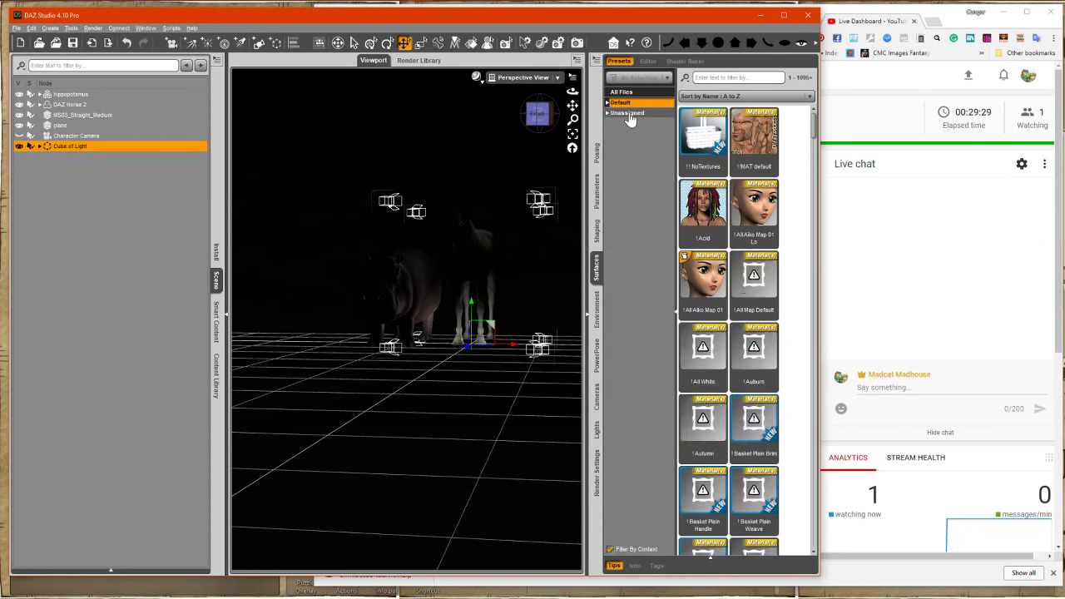
click(596, 231)
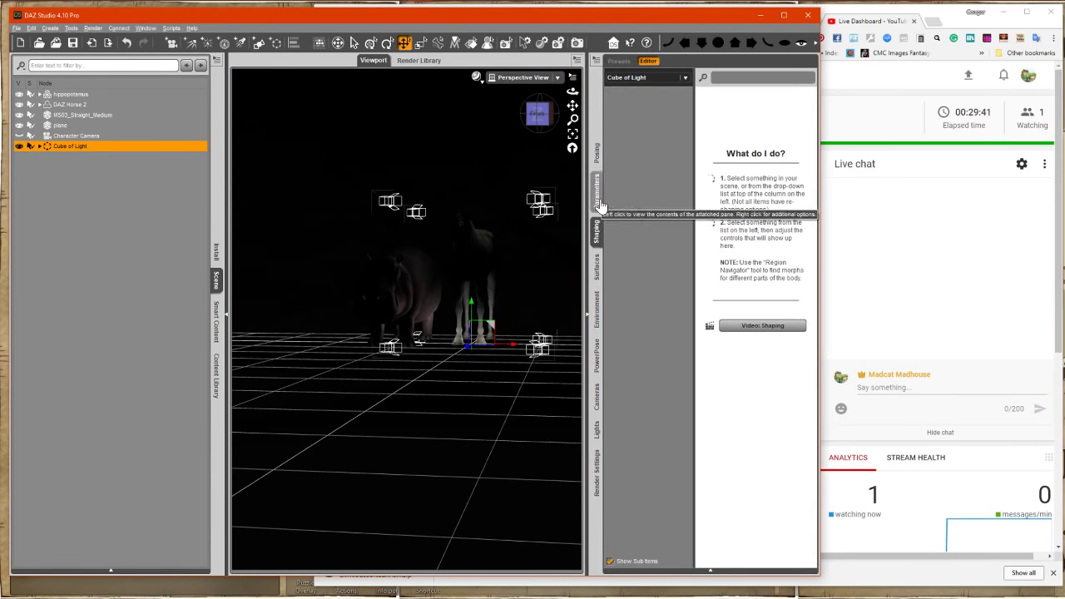
click(596, 193)
- Delete the Cube of Light and load the Ring-of-Light preset from the Iray Portrait lights instead
key(Delete)
click(216, 316)
double_click(164, 133)
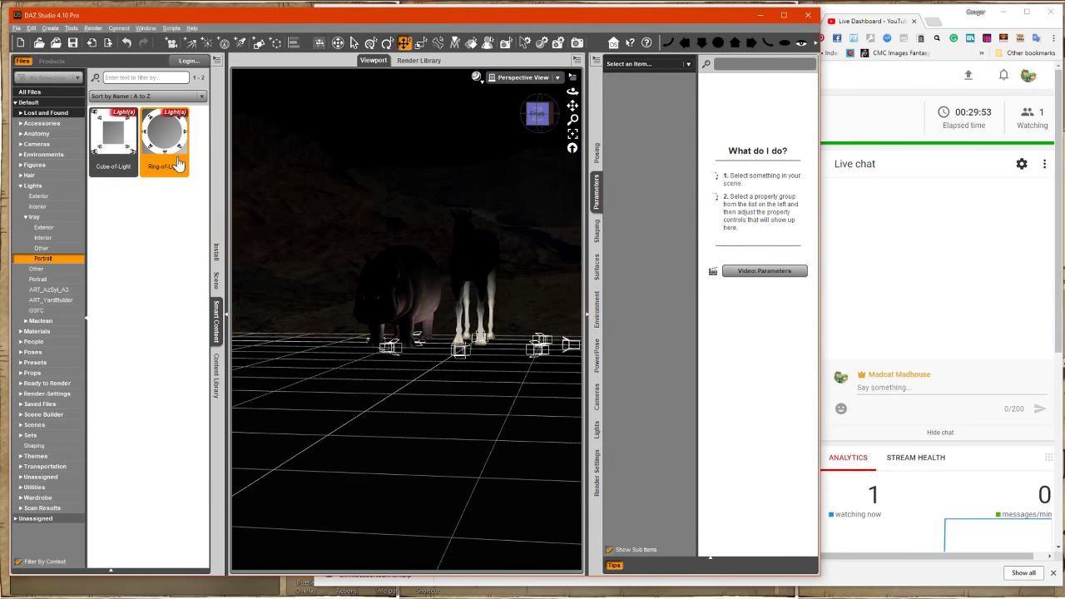
- Move the Ring of Light forward along its Z axis to a Z Translate of about 1107
click(596, 231)
click(685, 77)
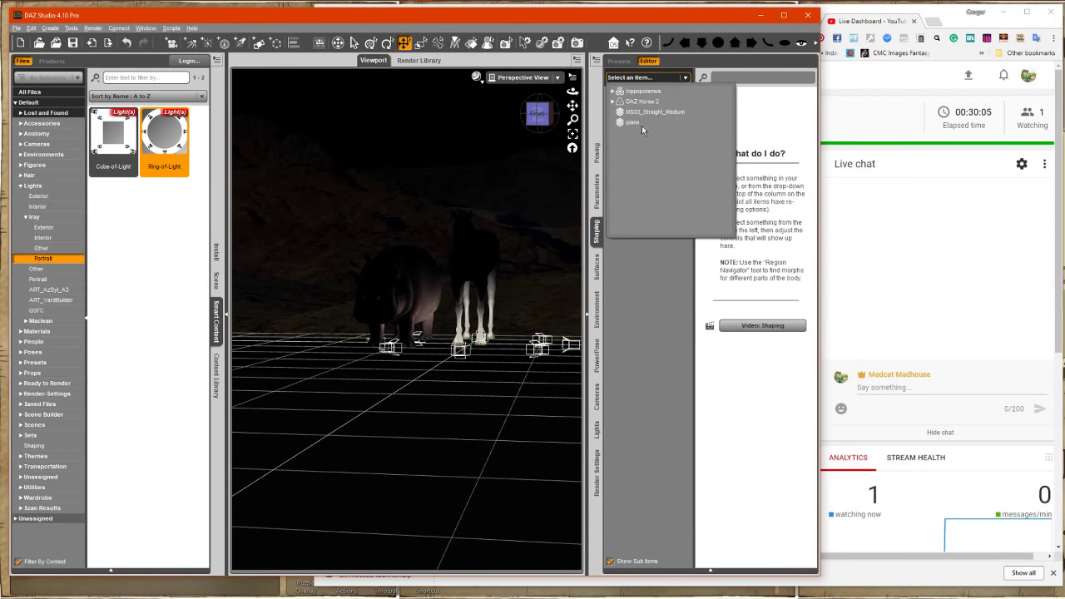
click(217, 282)
click(69, 146)
click(596, 198)
click(641, 110)
drag(724, 160, 770, 158)
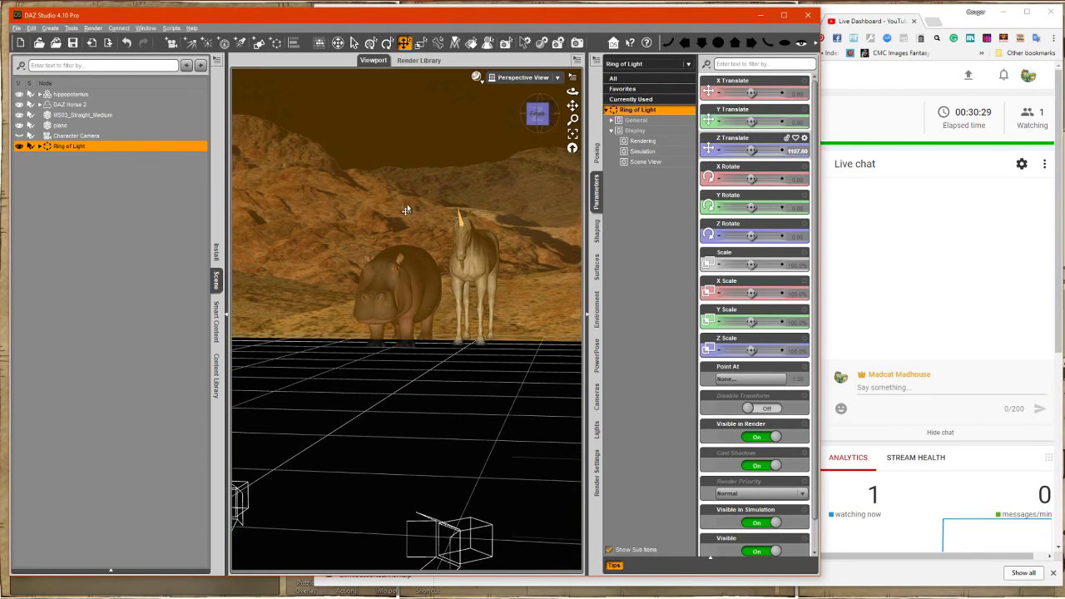
- Spot-render the region covering the animals' legs and the ground in front of them from a closer front view
click(509, 423)
mouse_move(539, 114)
mouse_down()
mouse_move(522, 125)
mouse_move(550, 115)
mouse_move(539, 118)
mouse_up()
scroll(480, 237, up, 3)
alt+drag(479, 236, 486, 237)
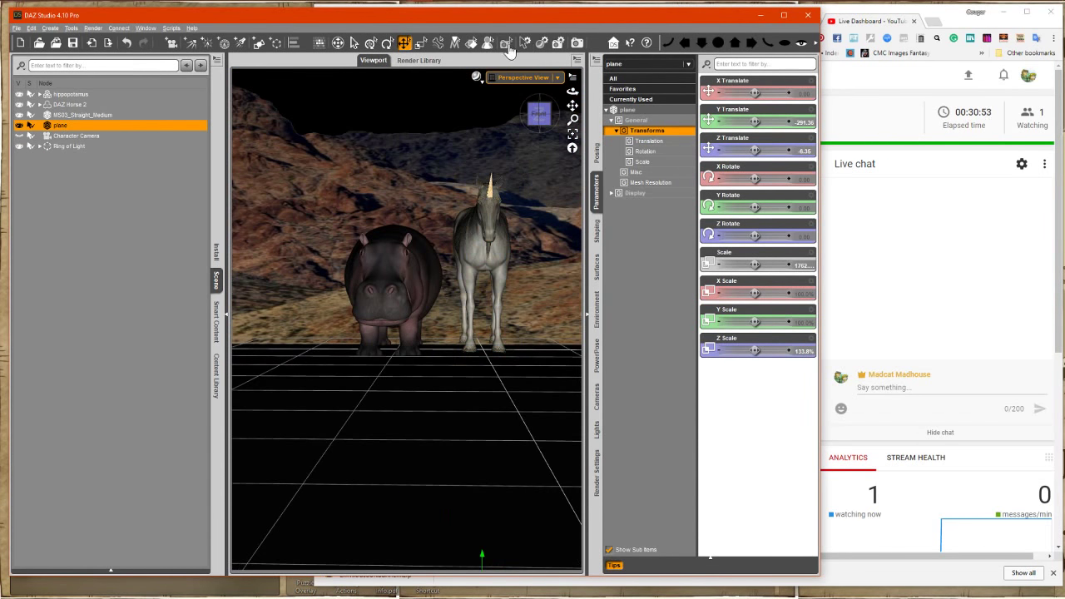
click(506, 42)
drag(550, 418, 548, 419)
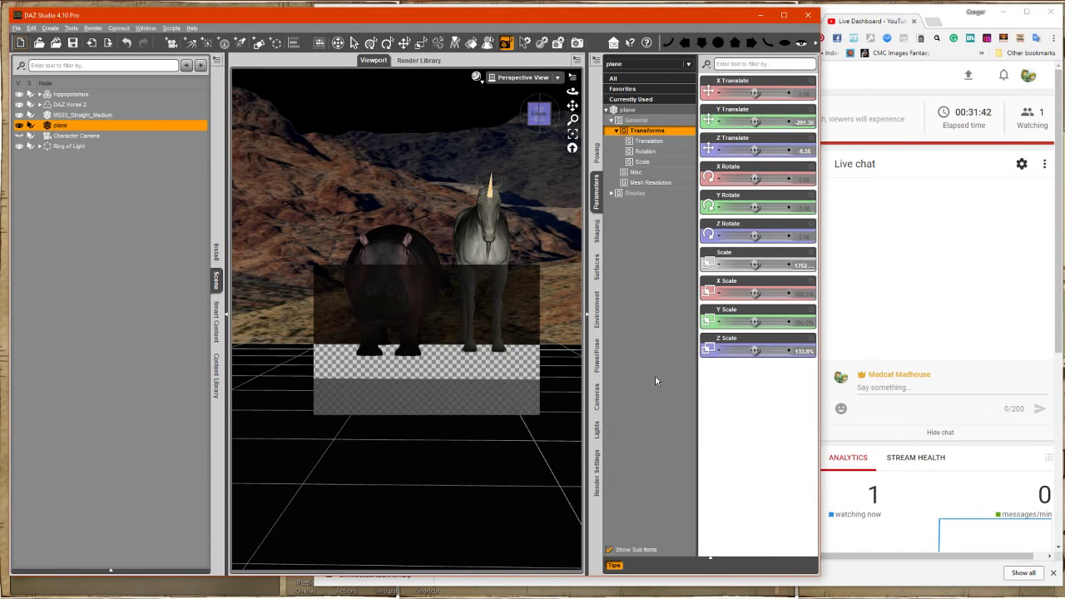
click(354, 42)
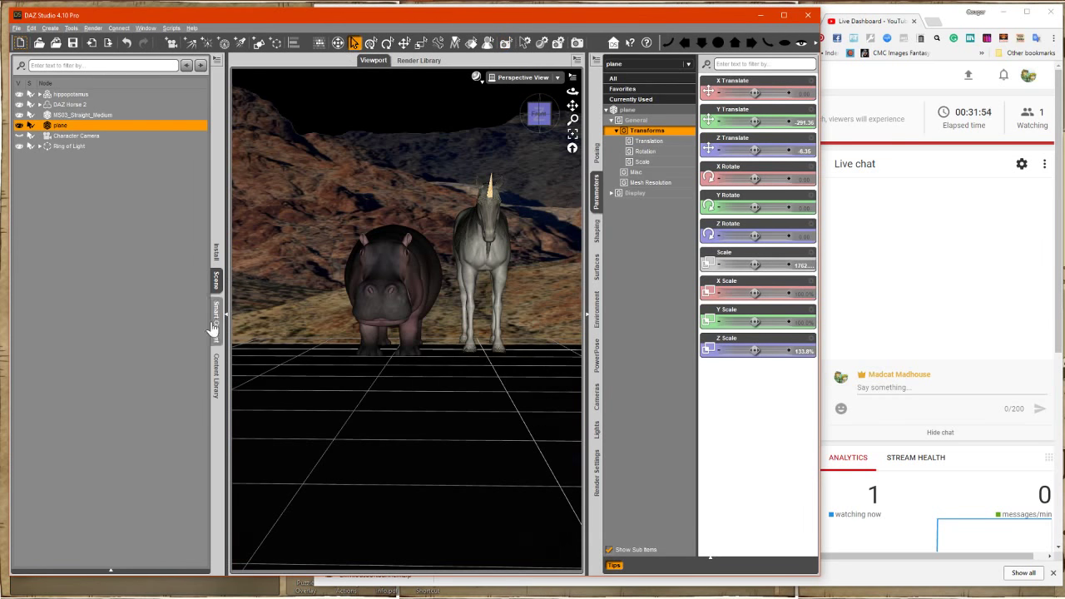
- Examine the plane's available animations, scripts, visibility utilities, parameters and pose presets
click(216, 317)
click(33, 102)
click(29, 134)
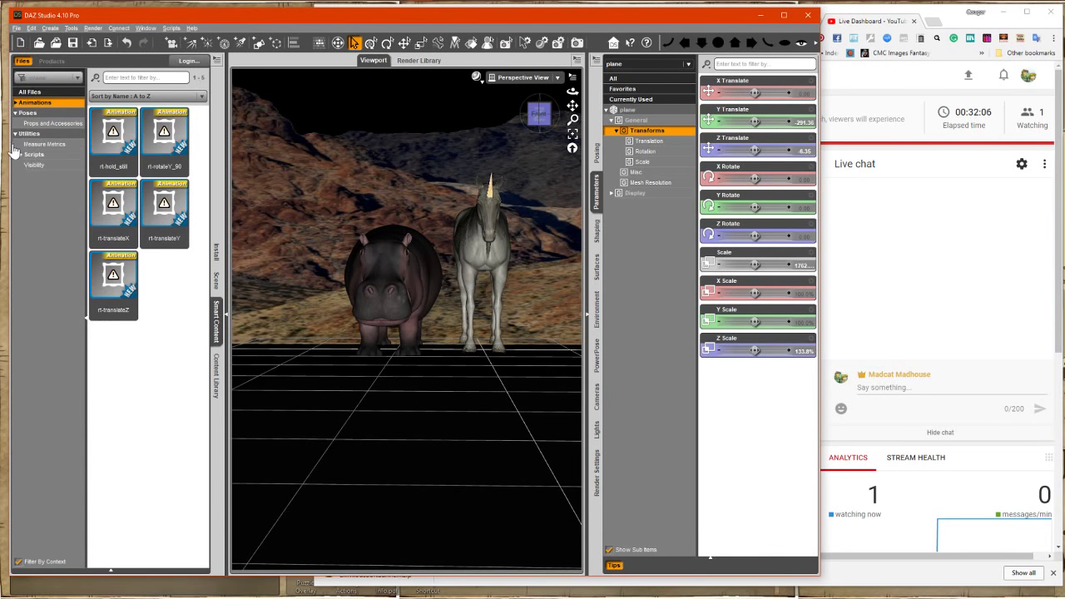
click(33, 165)
click(33, 155)
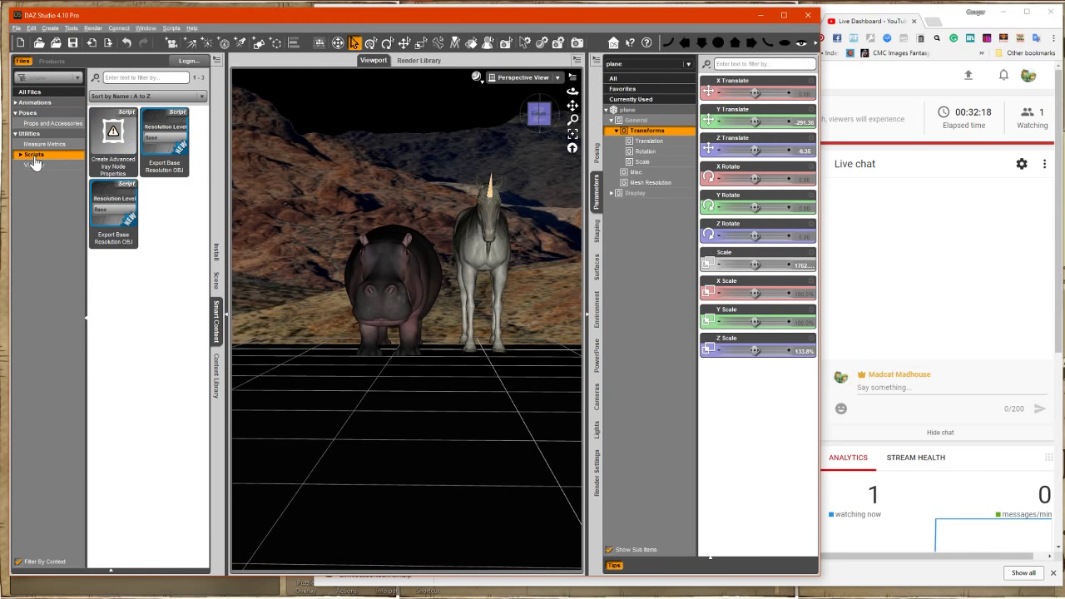
click(626, 110)
scroll(784, 395, down, 5)
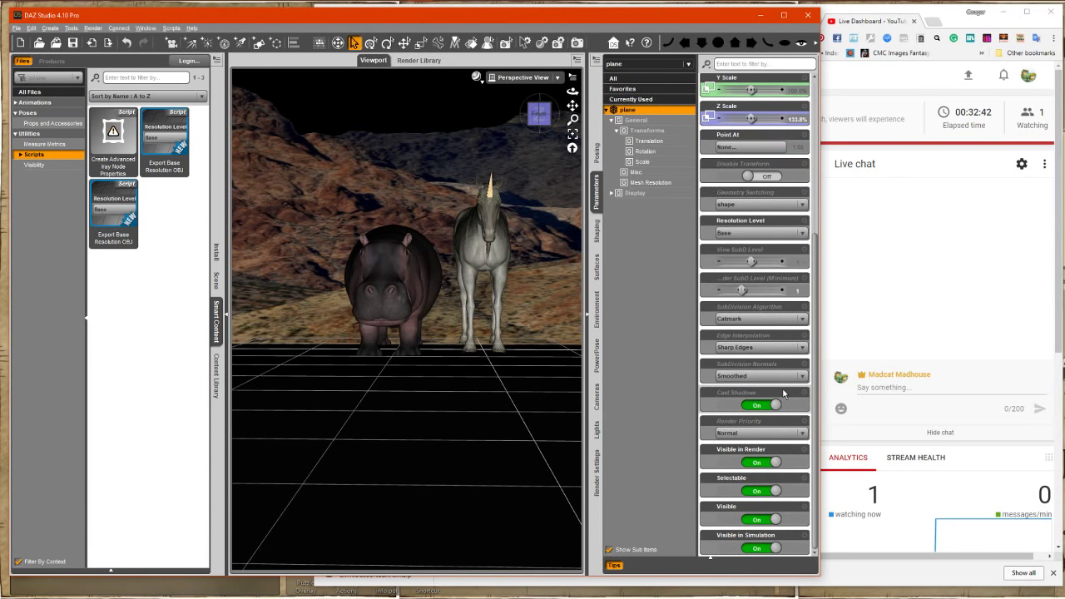
click(596, 154)
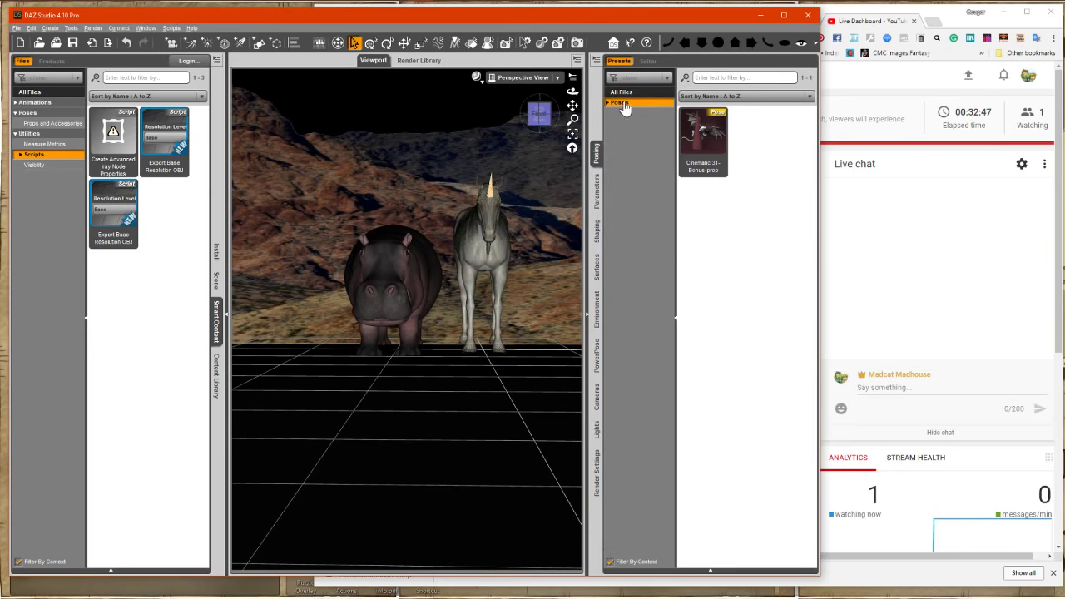
right_click(710, 149)
key(Escape)
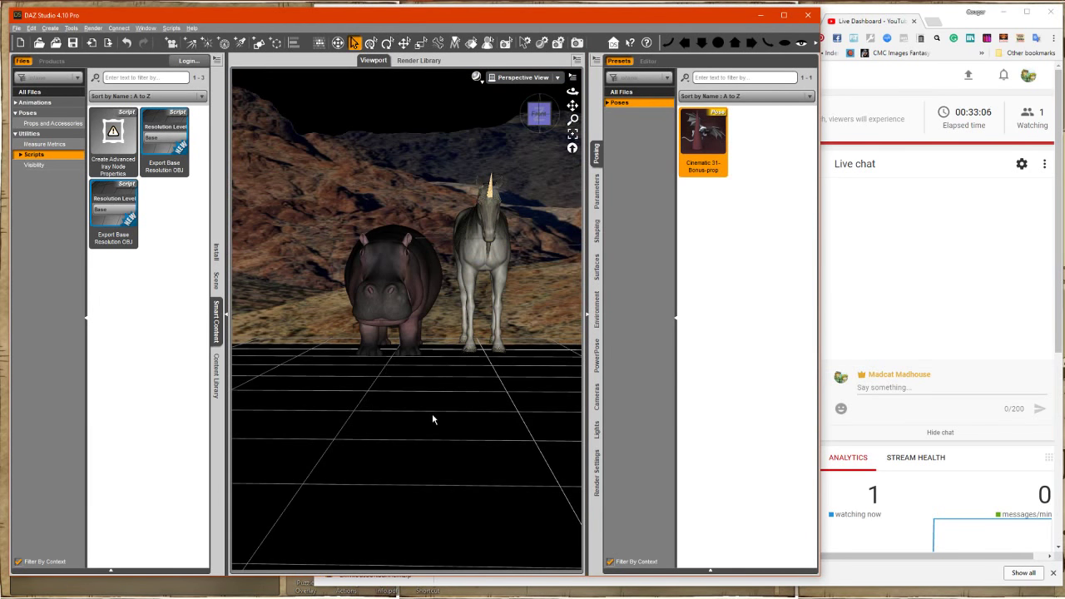
- Spot-render the ground around the animals' feet, and delete the existing plane from the scene
click(506, 42)
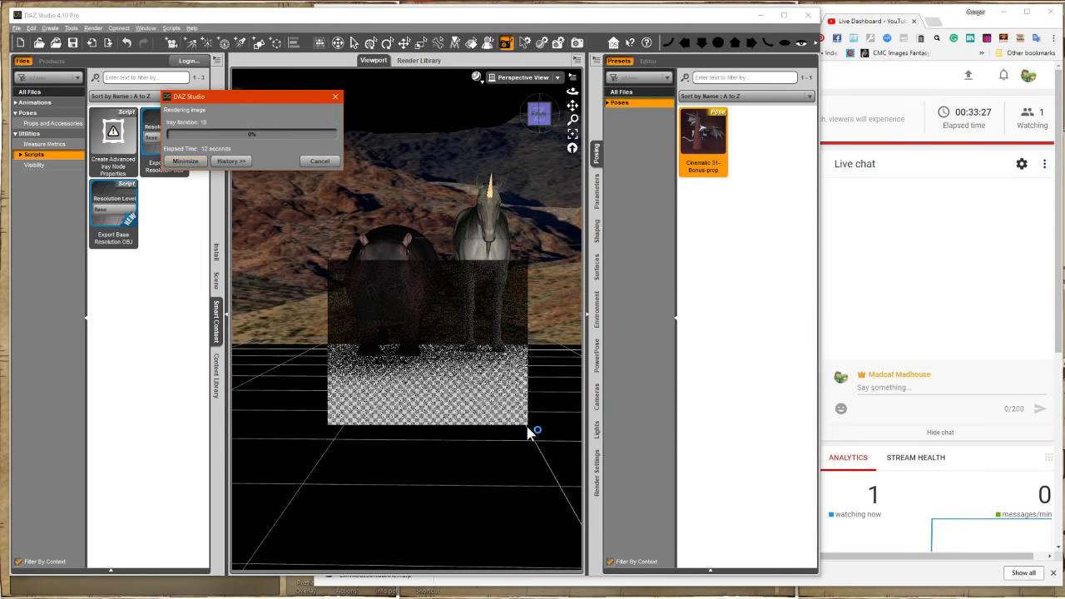
click(355, 43)
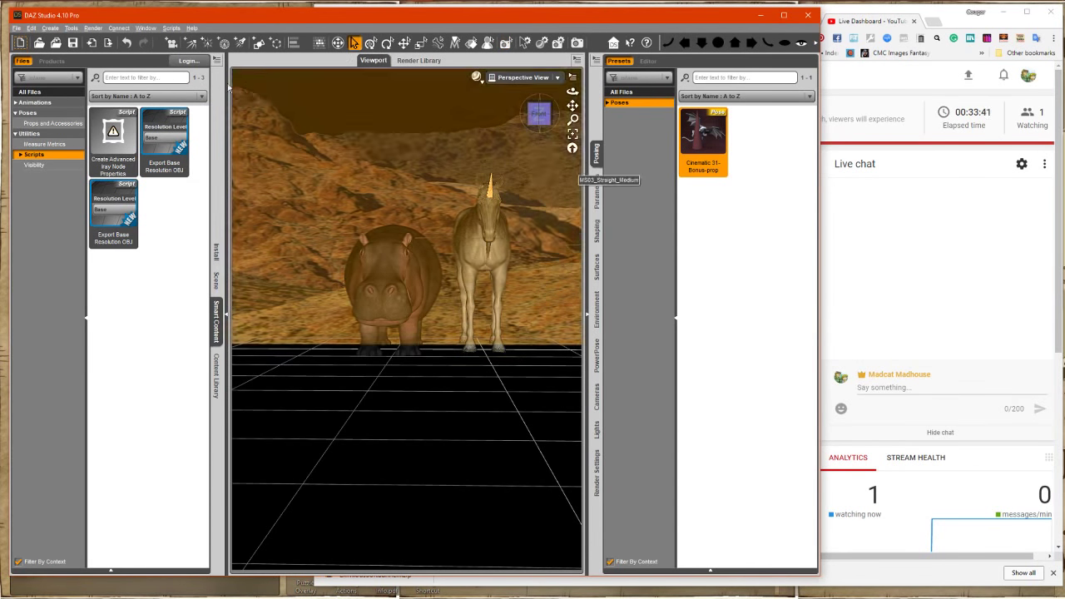
click(217, 281)
right_click(81, 124)
click(89, 141)
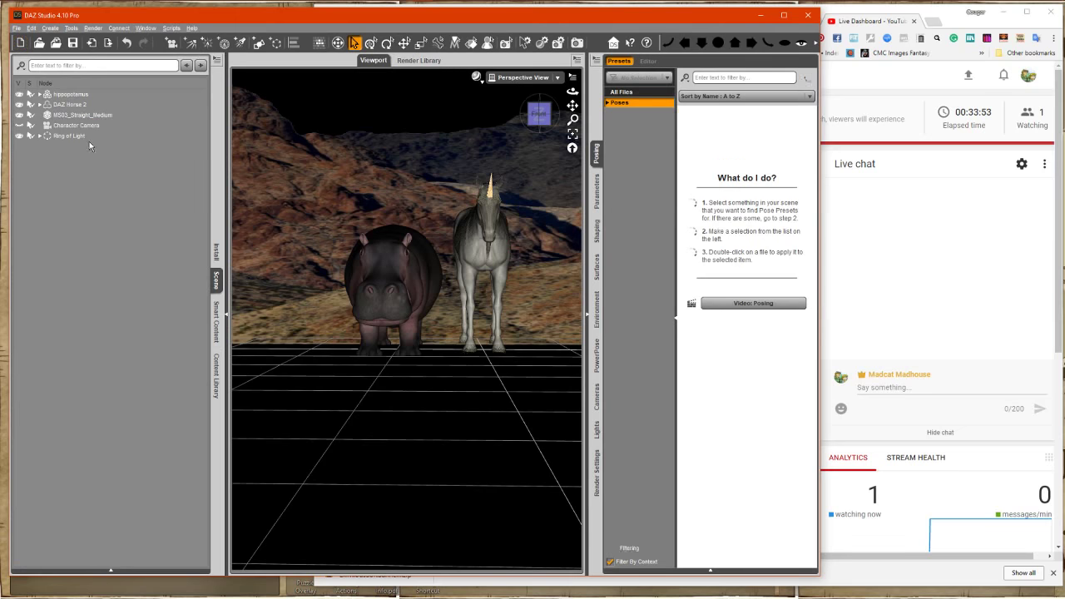
- Search the Environments content category for "water" and preview the offered water planes
click(218, 326)
click(16, 104)
click(138, 78)
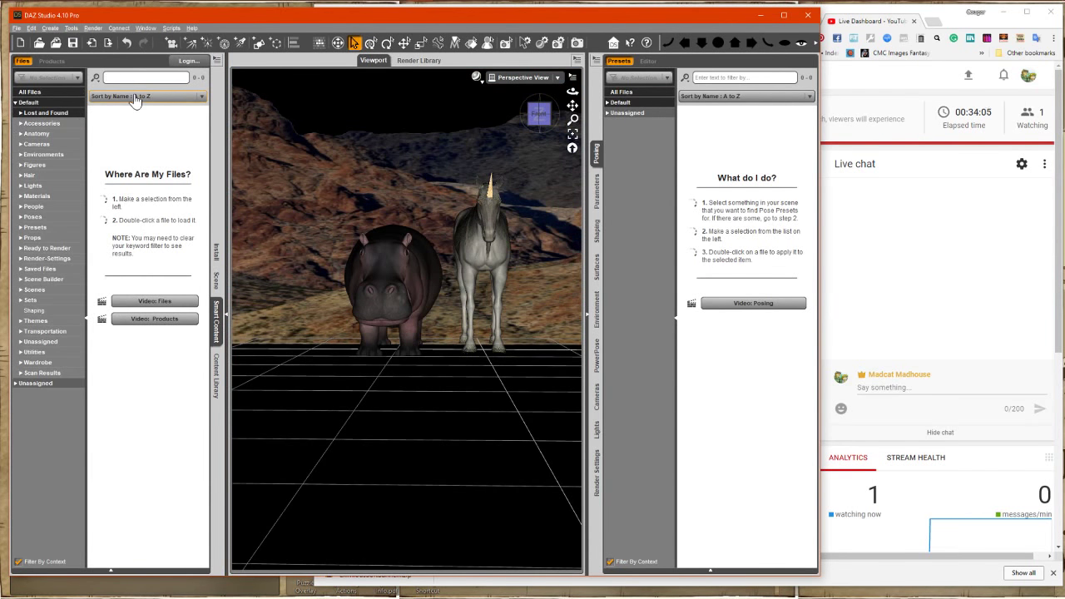
click(40, 123)
click(37, 135)
click(40, 156)
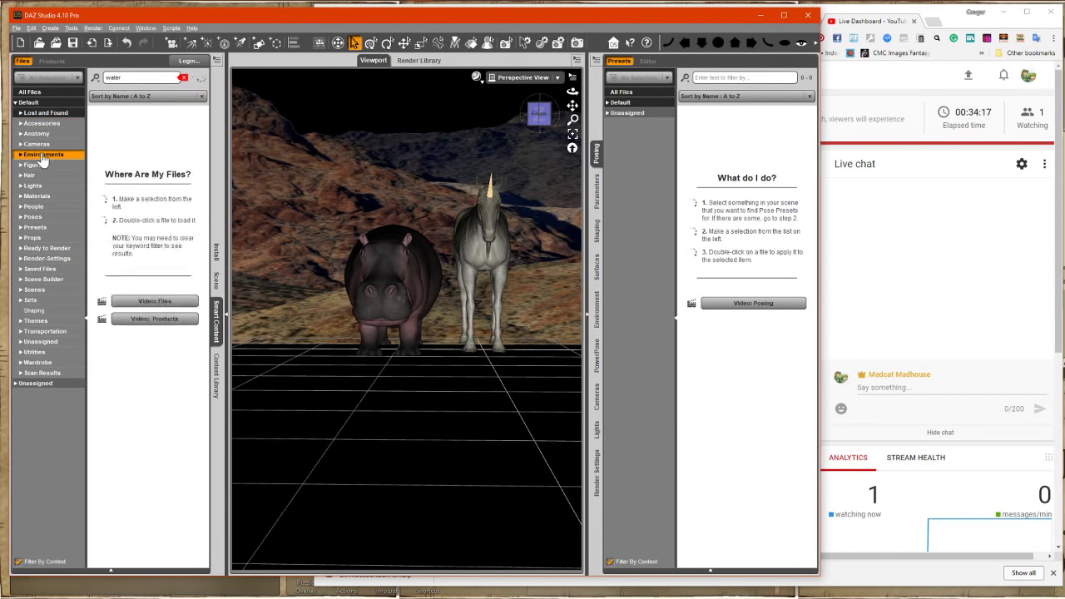
mouse_move(166, 199)
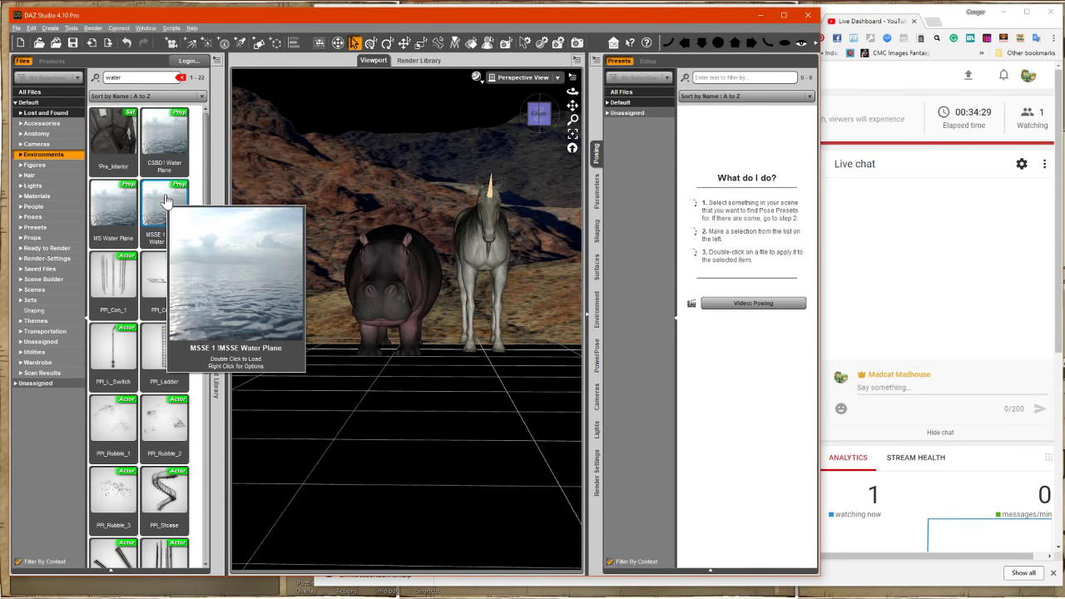
- Load the CSBD ! Water Plane prop into the scene and select its plane node
right_click(158, 139)
click(175, 146)
click(217, 282)
click(61, 146)
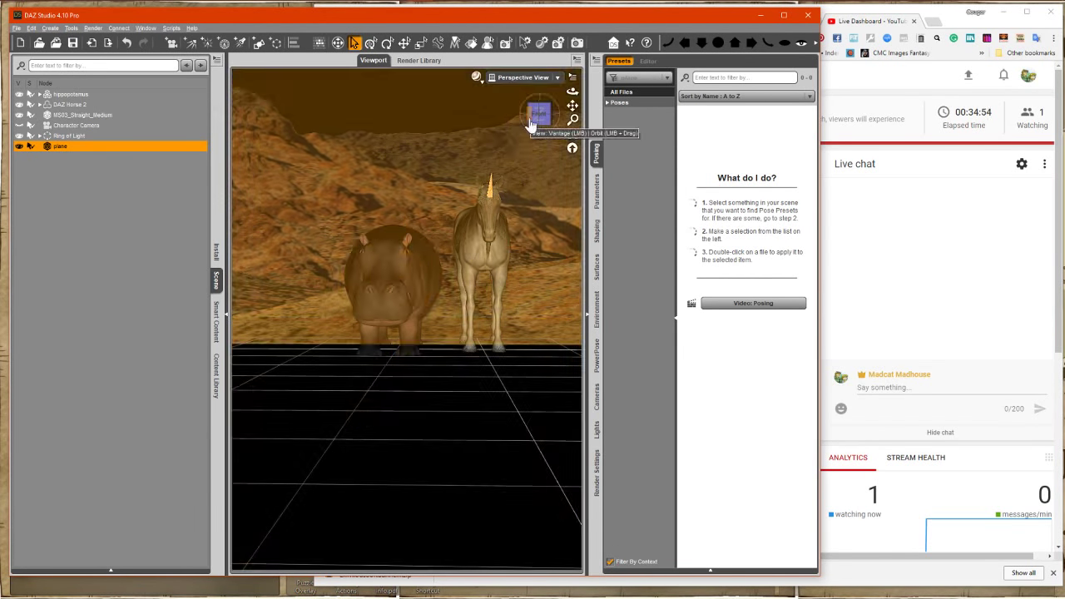
- Spot-render a strip across the animals' legs to check the new water plane
click(506, 42)
drag(532, 370, 534, 365)
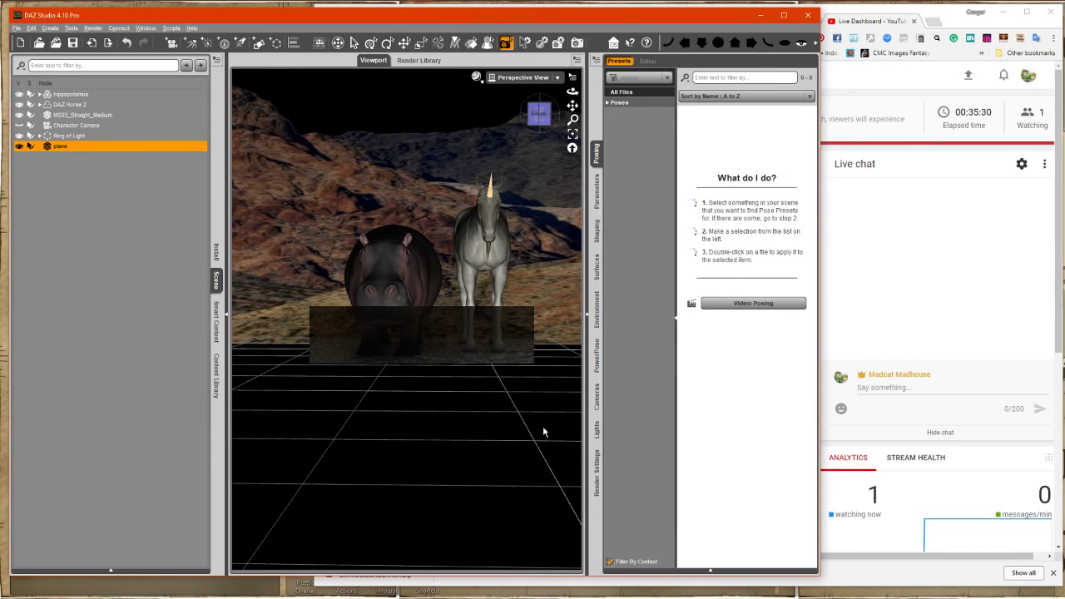
click(269, 268)
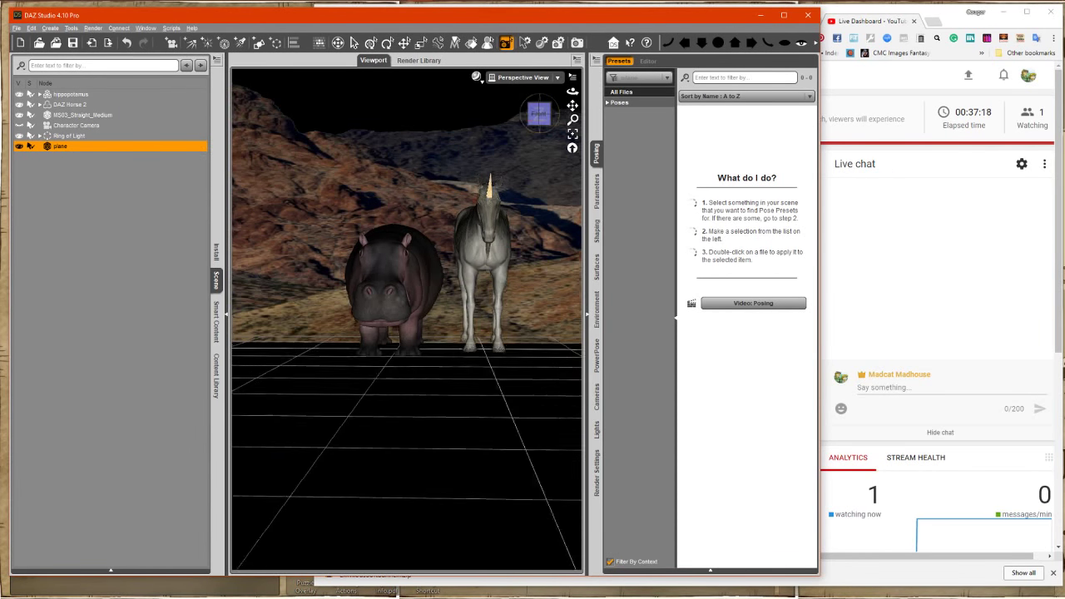
- Set the water plane's Z Translate to 1483.77 and spot-render the water in front of the animals
click(596, 192)
scroll(736, 167, up, 5)
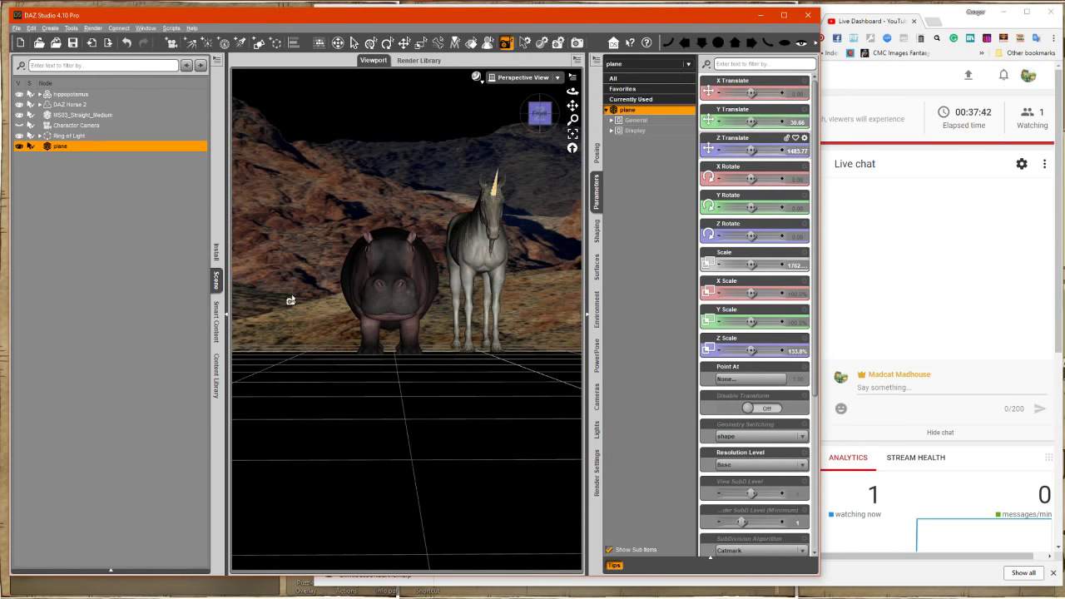
key(ctrl+r)
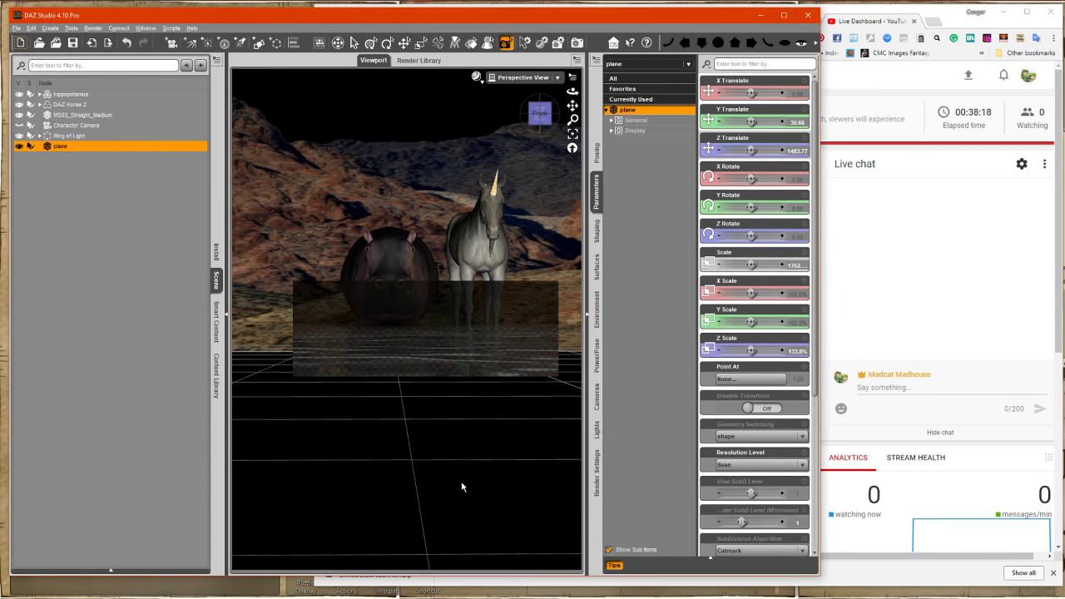
click(355, 43)
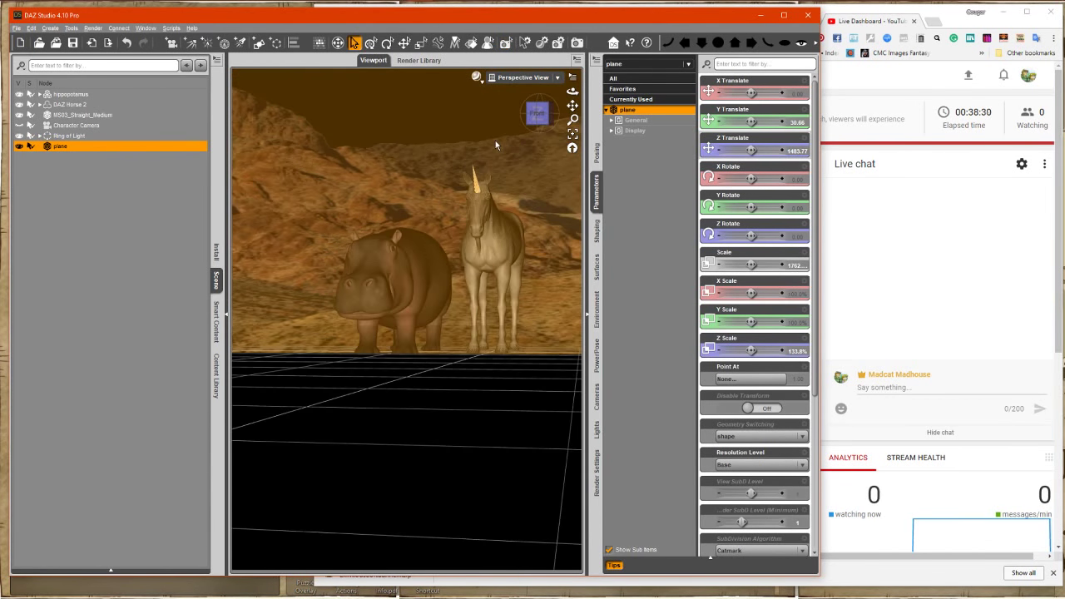
- Frame the hippopotamus and unicorn from farther back and from an angled viewpoint
scroll(498, 151, down, 5)
mouse_move(537, 114)
mouse_down()
mouse_move(543, 135)
mouse_move(524, 120)
mouse_up()
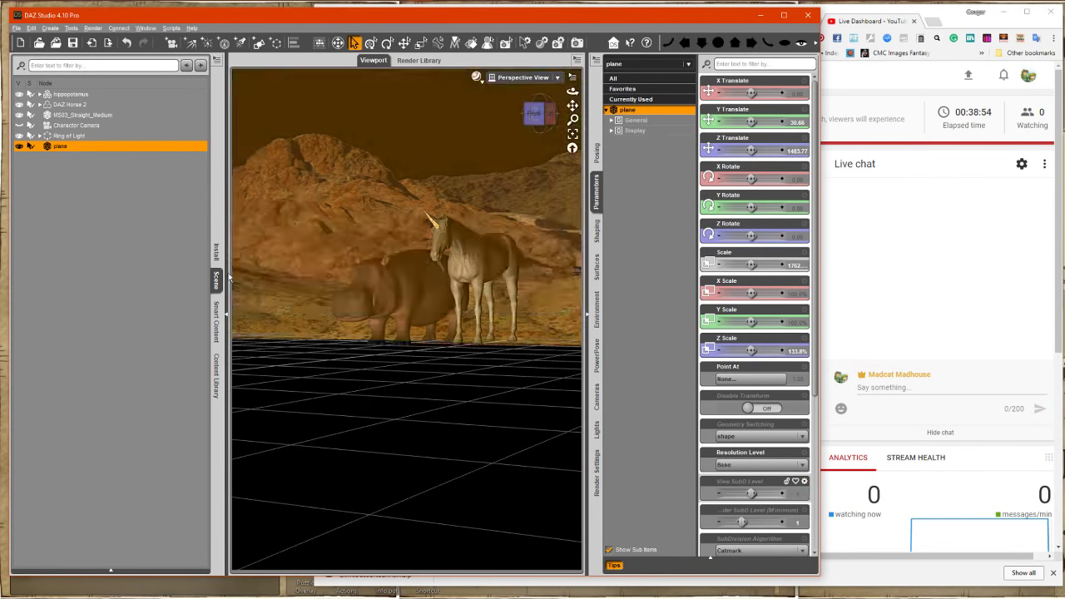
- Select the hippopotamus and clear the "water" filter from its compatible content
click(74, 94)
click(216, 331)
click(15, 123)
click(52, 134)
drag(125, 78, 15, 72)
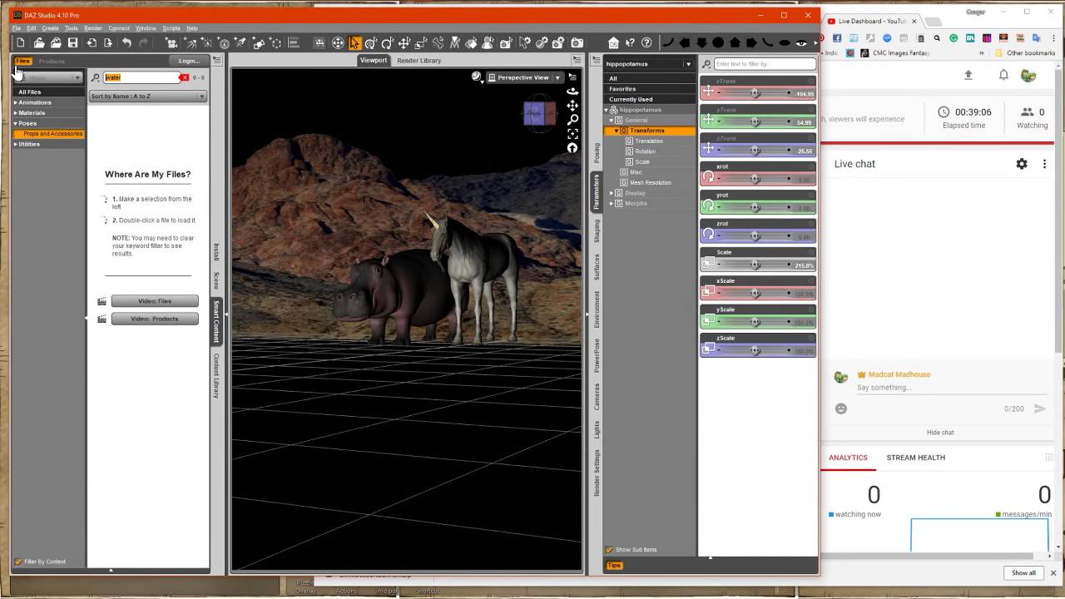
key(BackSpace)
click(31, 114)
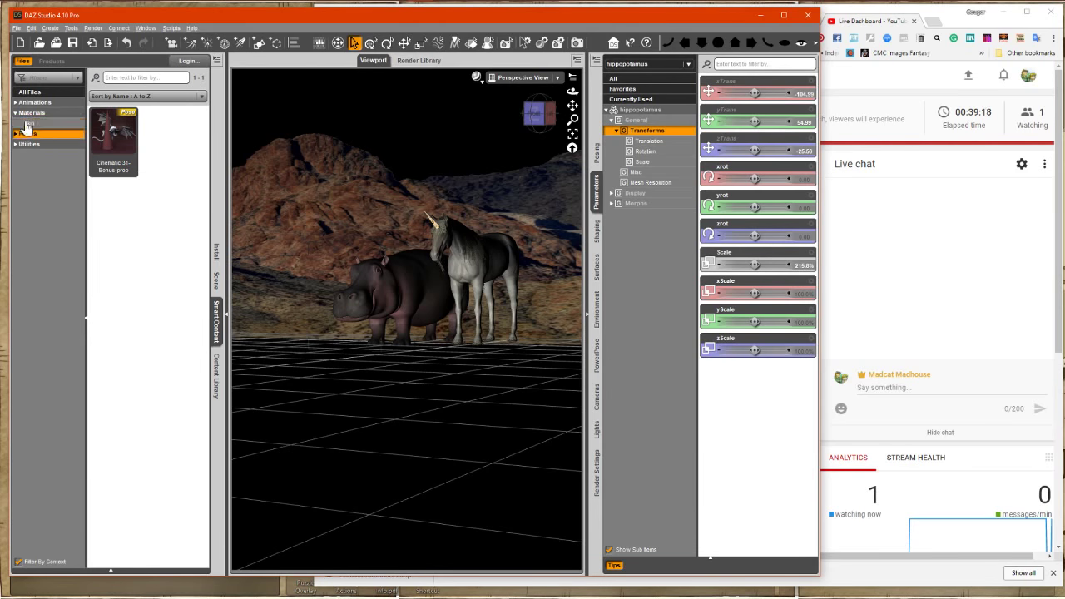
- Look through the hippopotamus's compatible presets and try the Cinematic 31-Bonus-prop pose on it
click(15, 144)
click(30, 164)
click(33, 176)
click(19, 103)
click(15, 103)
click(20, 112)
click(36, 123)
click(36, 157)
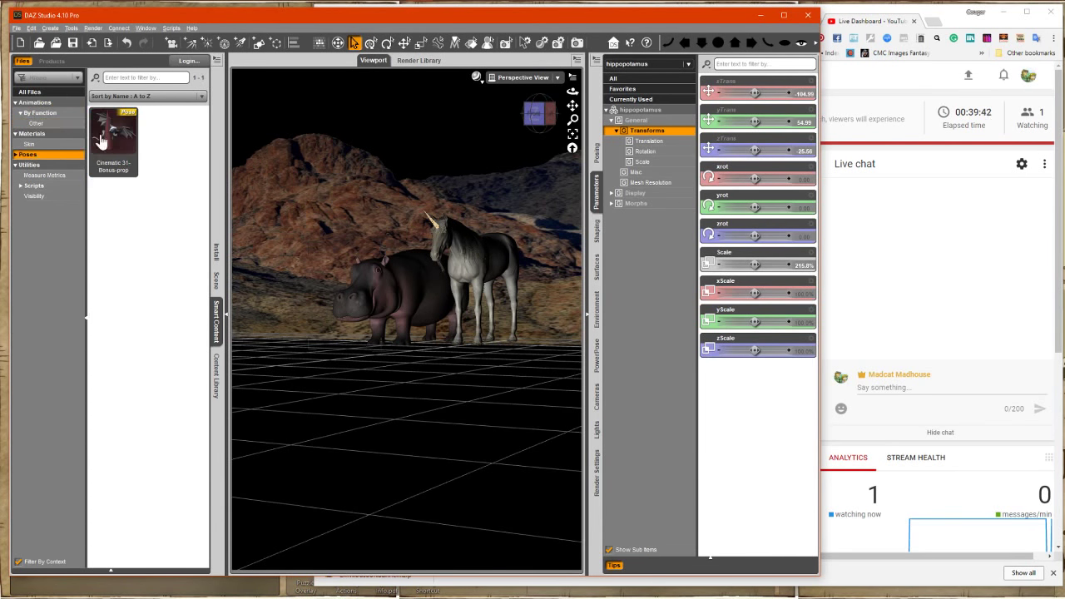
double_click(116, 154)
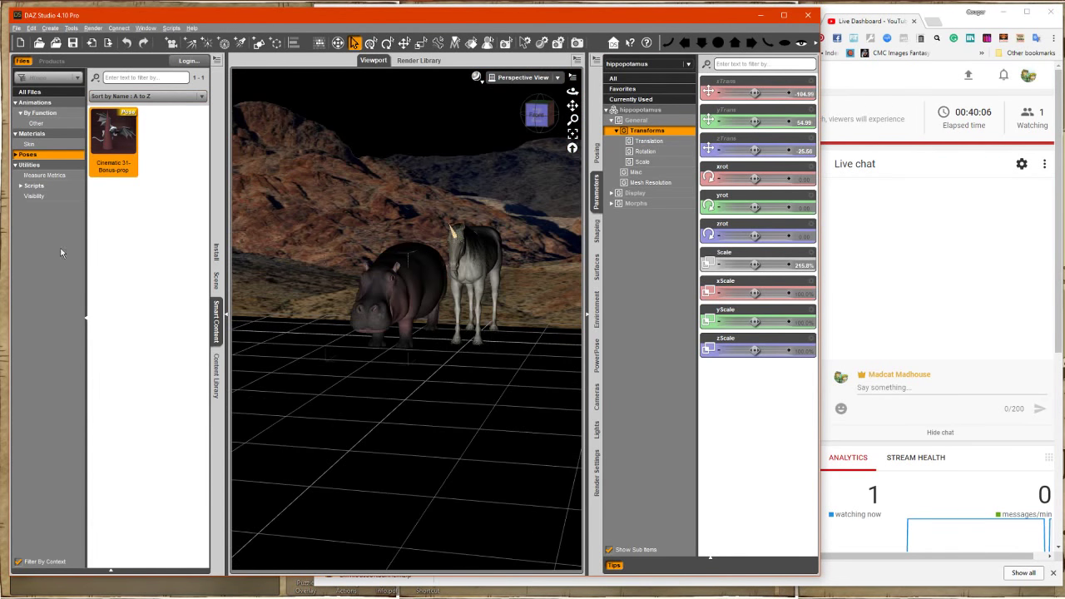
- Examine the hippopotamus's compatible utility scripts and visibility presets
click(35, 165)
click(34, 185)
click(21, 186)
click(40, 197)
click(34, 207)
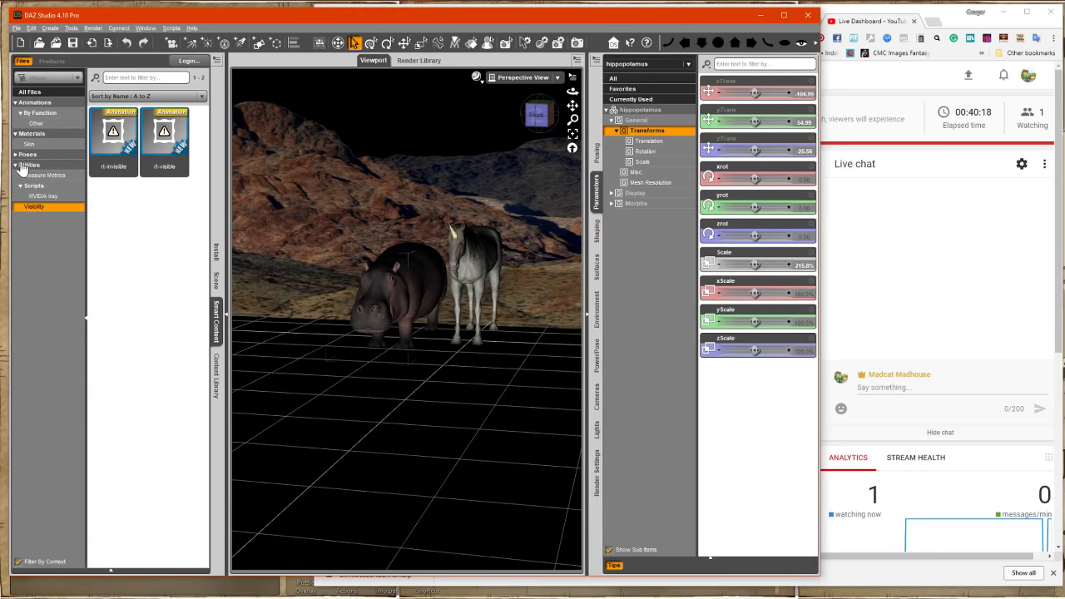
- Search the content library for "hippo"
click(217, 374)
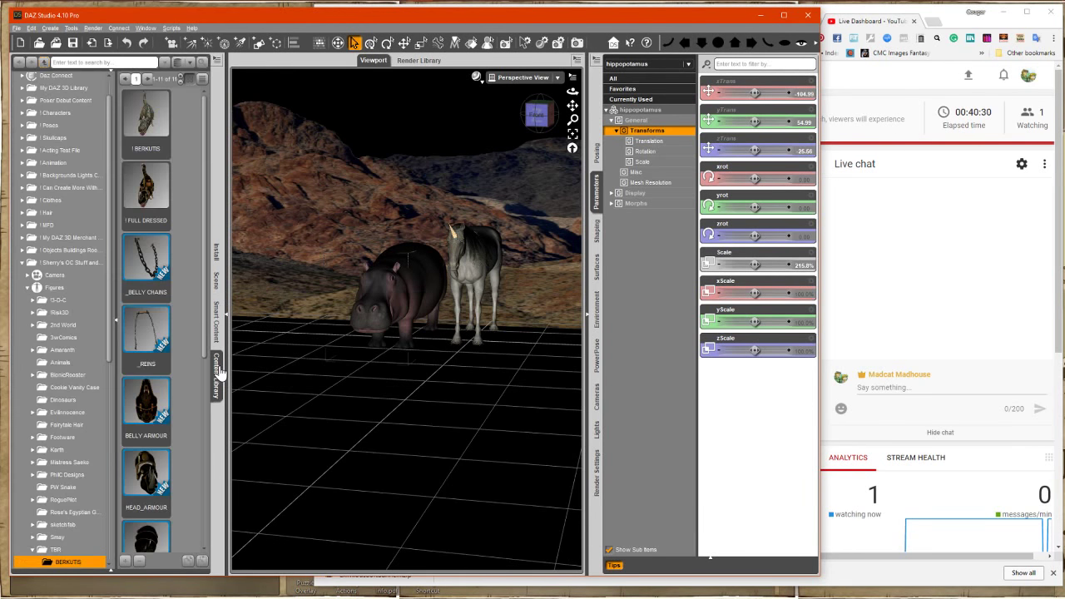
double_click(113, 64)
key(BackSpace)
text(hippo)
key(Return)
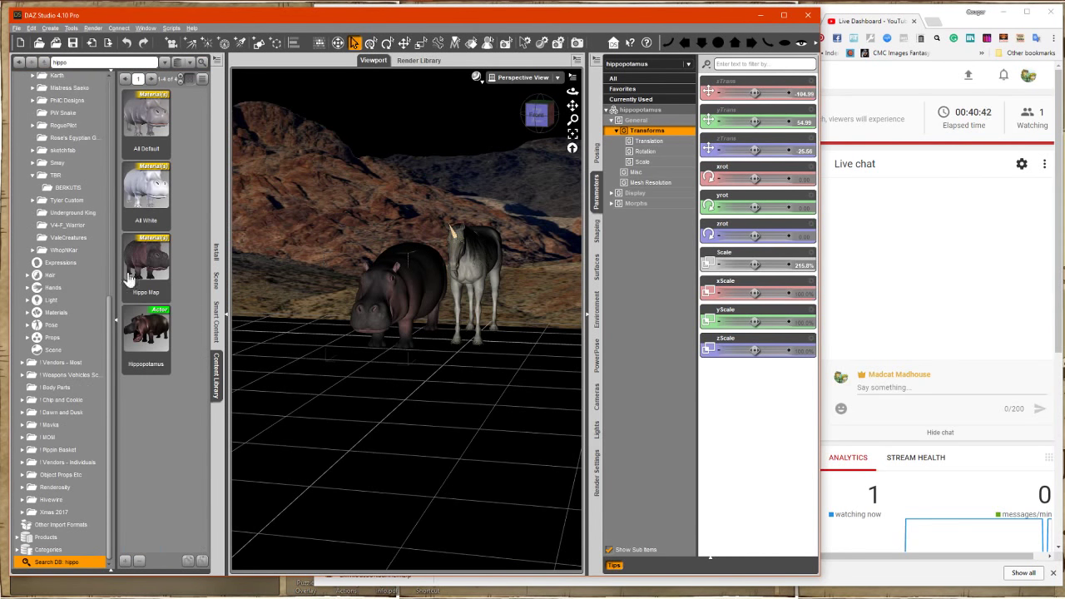
- Expand the Animals pose collection within the Poser Debut Content library
mouse_move(146, 353)
scroll(35, 295, up, 9)
click(22, 226)
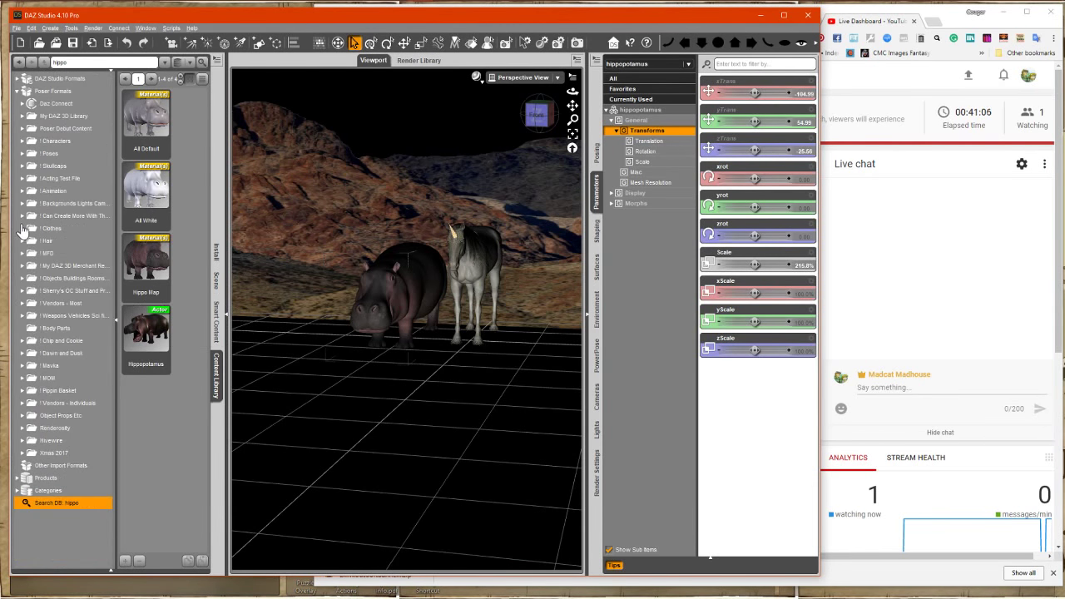
click(22, 129)
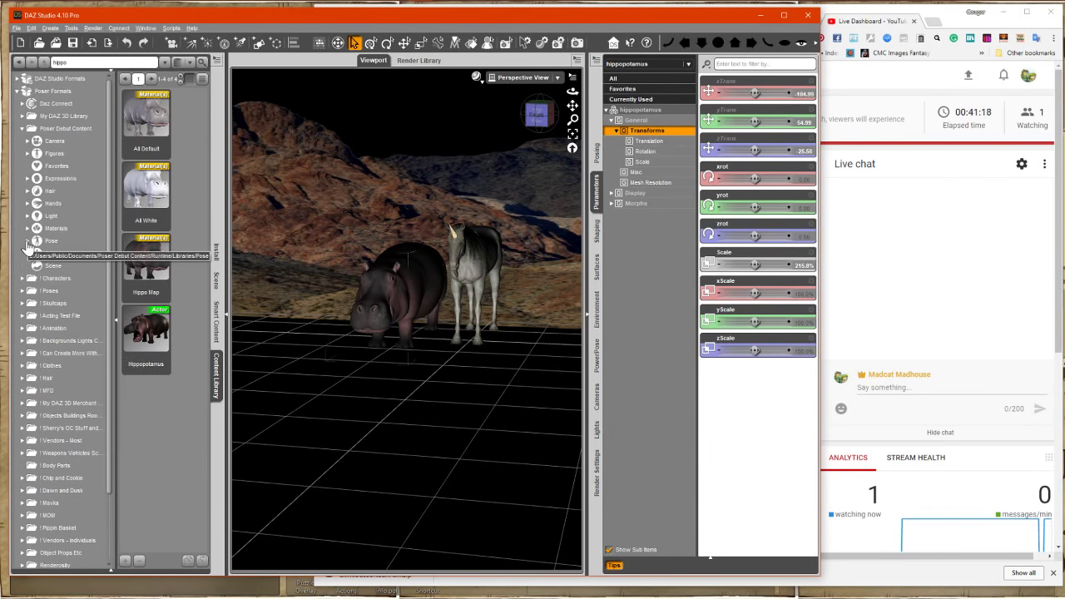
click(27, 241)
click(32, 265)
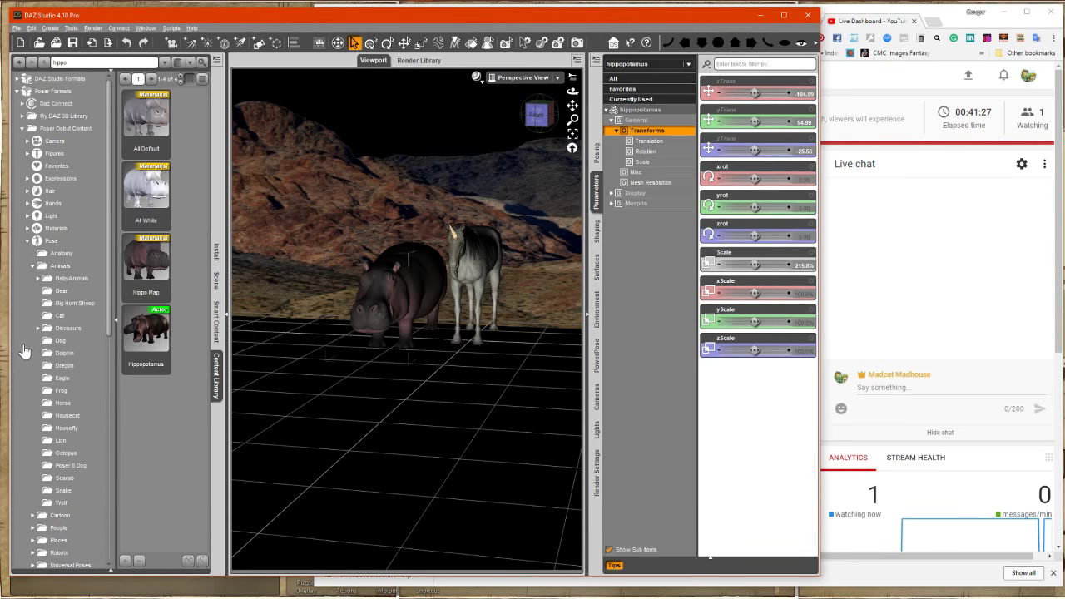
- Try the Horse pose 04 from the Animals collection on the hippopotamus
click(67, 429)
click(70, 417)
click(67, 404)
right_click(147, 401)
click(154, 408)
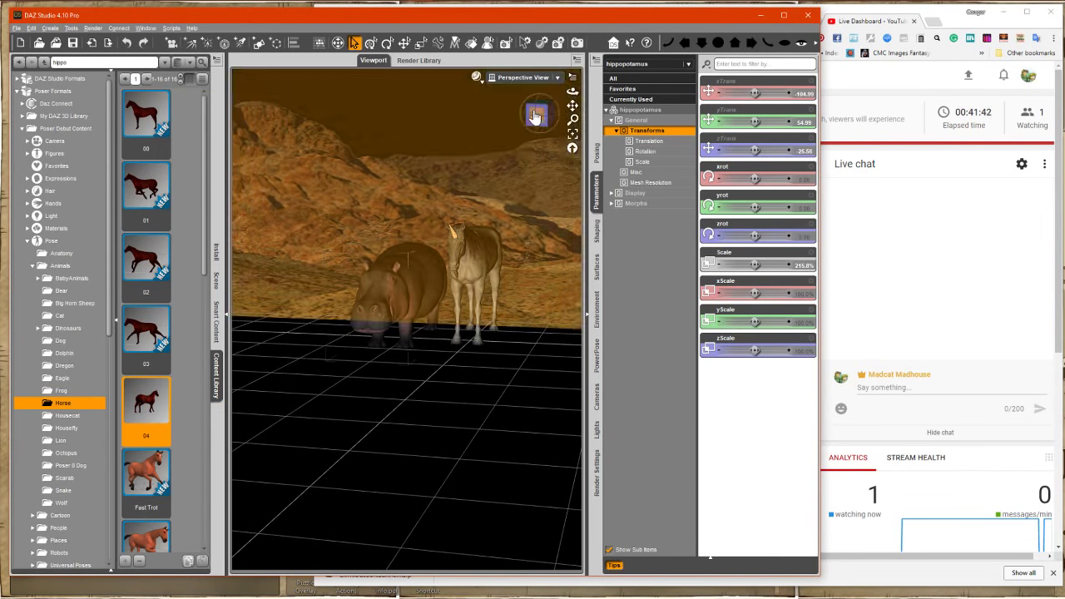
- Move the hippopotamus to zTrans 127.27 and rotate it to yrot 49.50
drag(755, 150, 758, 150)
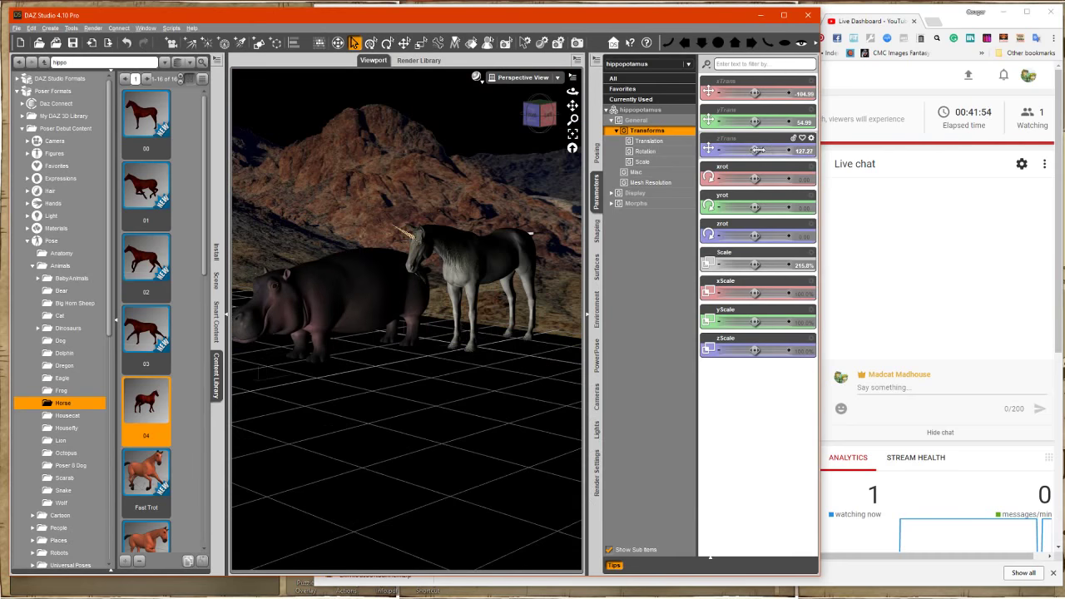
drag(755, 207, 769, 207)
- Try the Big Horn Sheep Running pose on the hippopotamus, then replace it with the FaceUpward pose
click(72, 305)
right_click(146, 325)
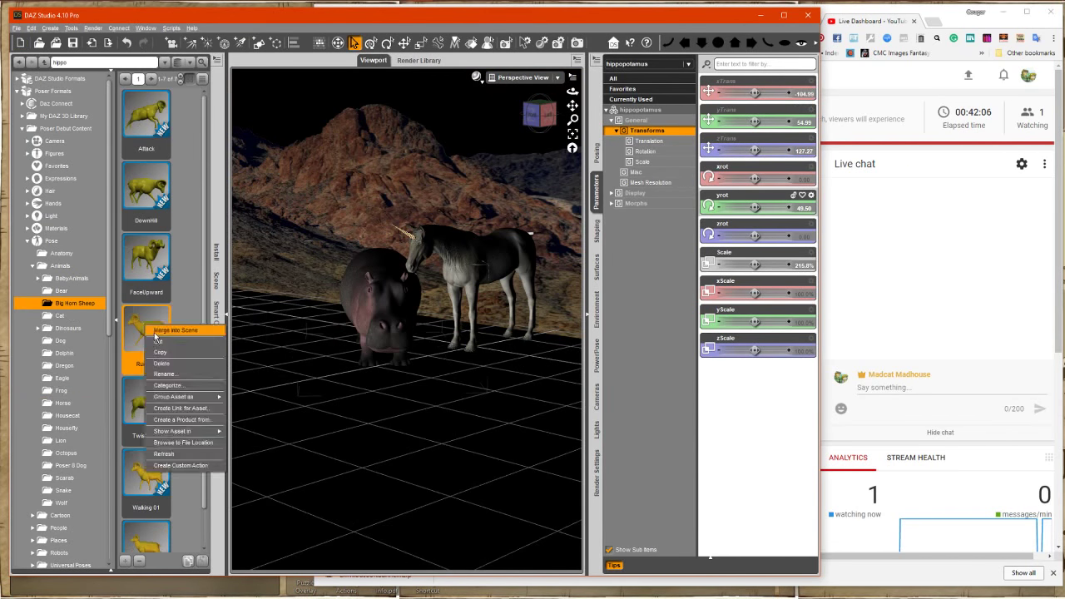
click(157, 333)
drag(572, 91, 674, 70)
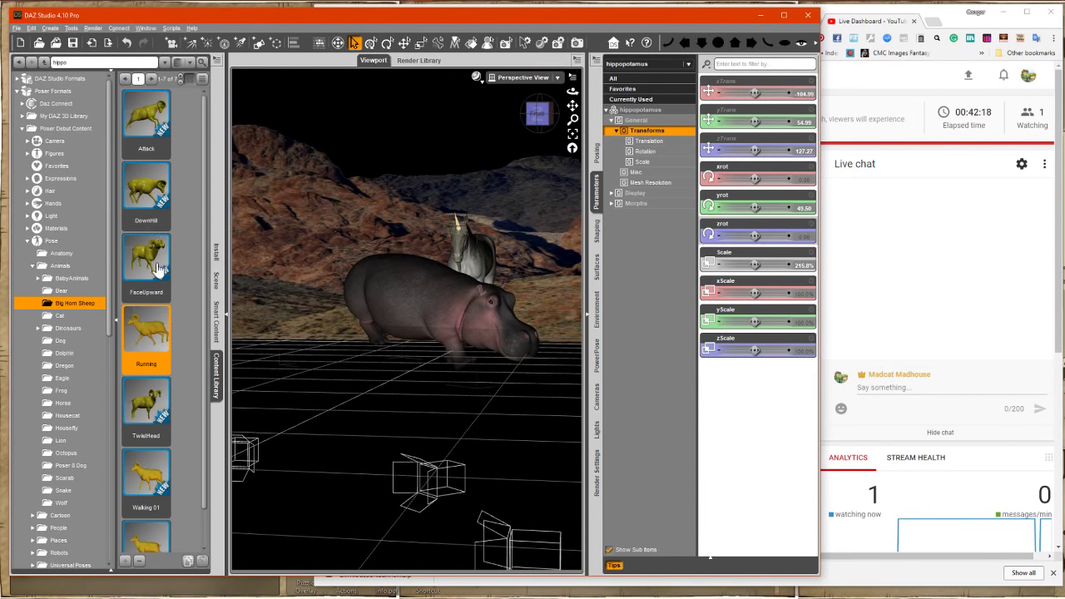
double_click(157, 263)
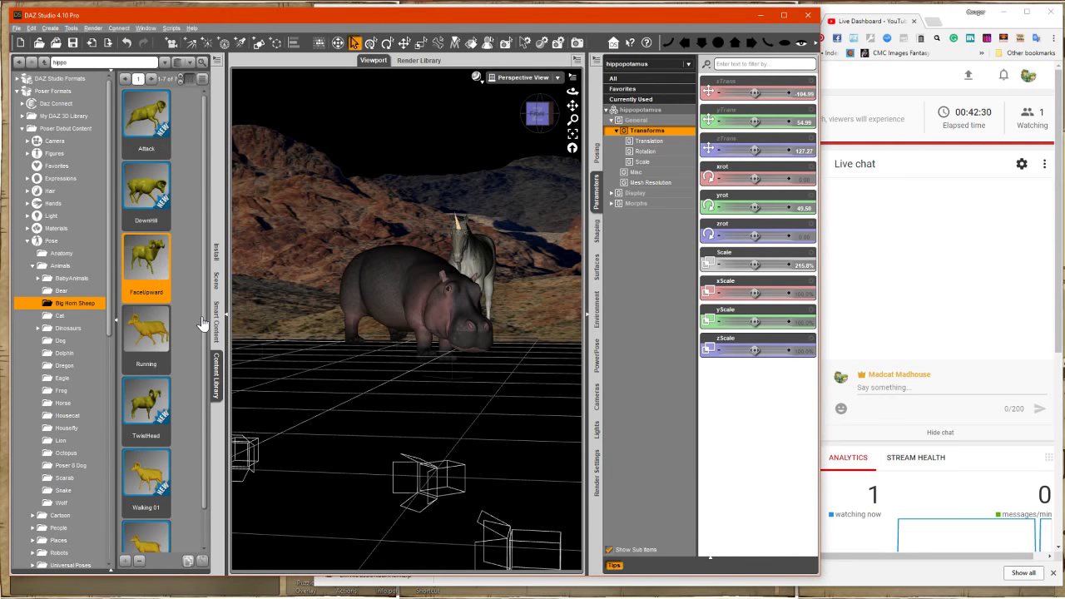
- Try the Big Horn Sheep DownHill pose on the hippopotamus and undo it
right_click(145, 193)
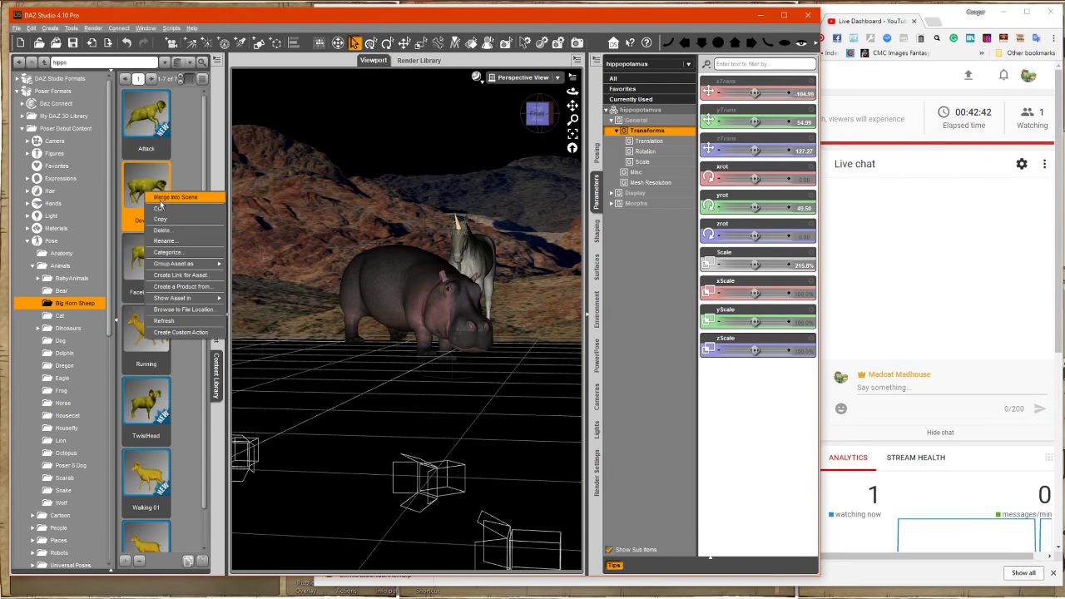
click(167, 195)
click(127, 44)
- Adjust the bend of the hippopotamus's head and turn it to a Side-Side value of about 21
click(460, 318)
drag(756, 178, 765, 208)
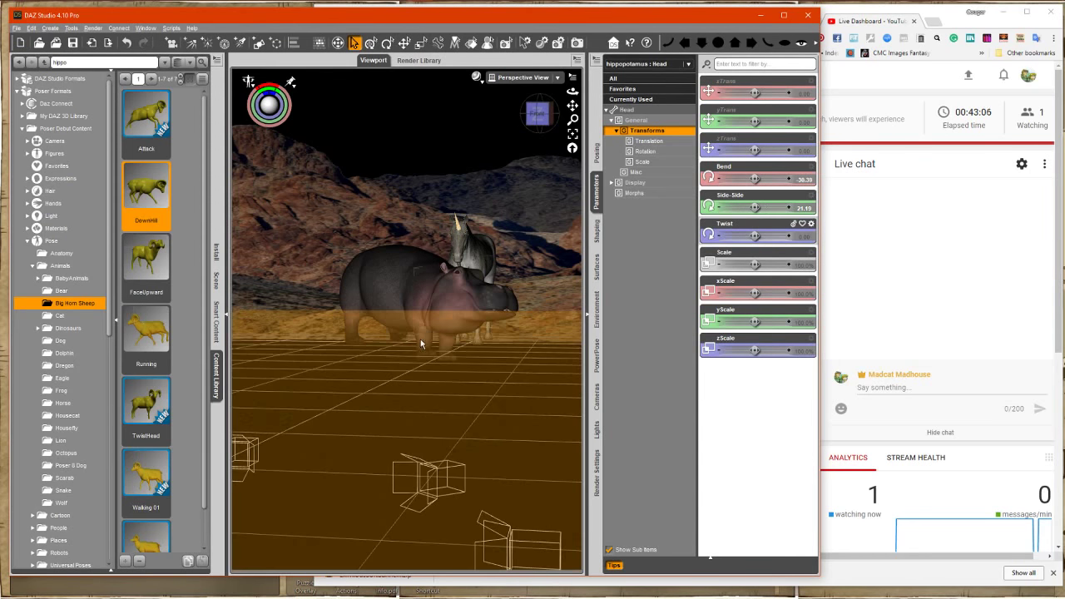
- Hide the water plane and adjust the rotations of the hippopotamus's right fore hoof and leg
click(421, 341)
click(216, 281)
click(425, 354)
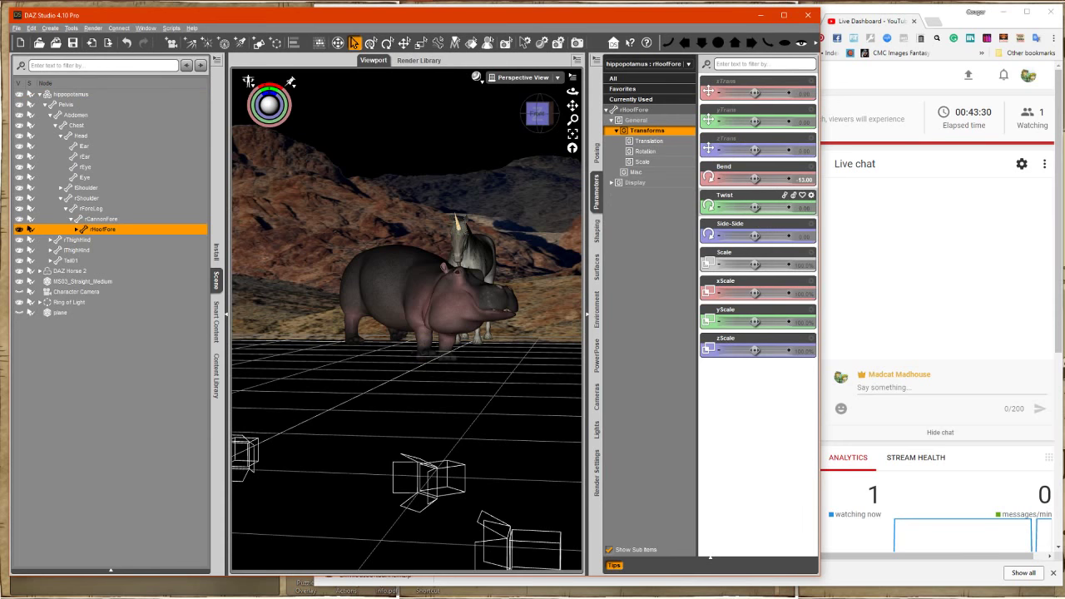
drag(755, 236, 764, 235)
click(426, 343)
mouse_move(768, 179)
mouse_down()
mouse_move(742, 179)
mouse_move(760, 179)
mouse_up()
click(422, 342)
click(356, 340)
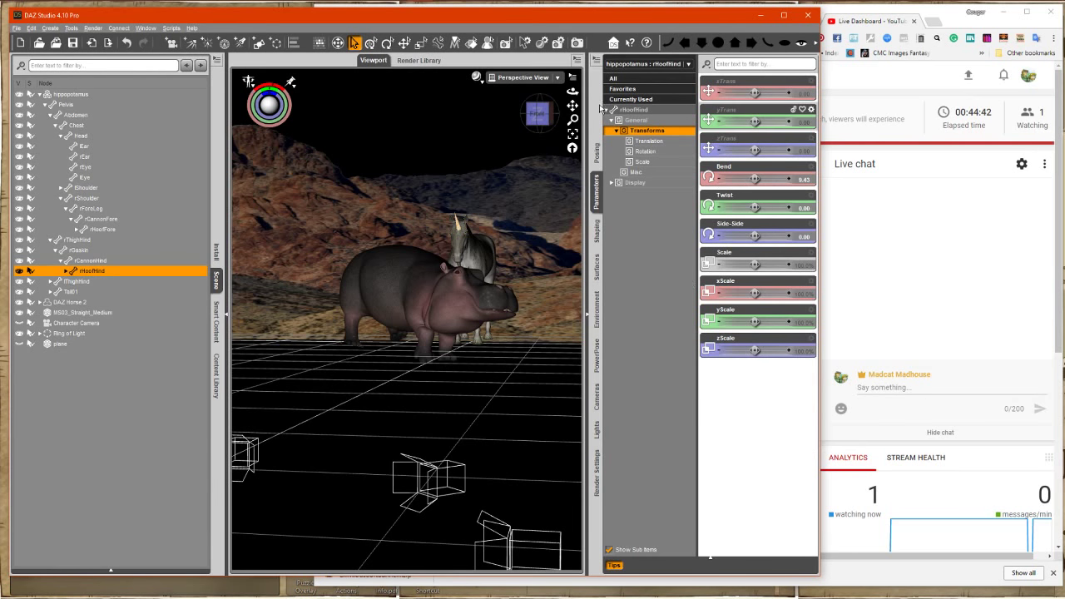
- Reposition the whole hippopotamus to xTrans -151.90 and yTrans 49.44, with rotations xrot -5.12, yrot 57.50 and zrot 1.82
click(72, 94)
click(645, 110)
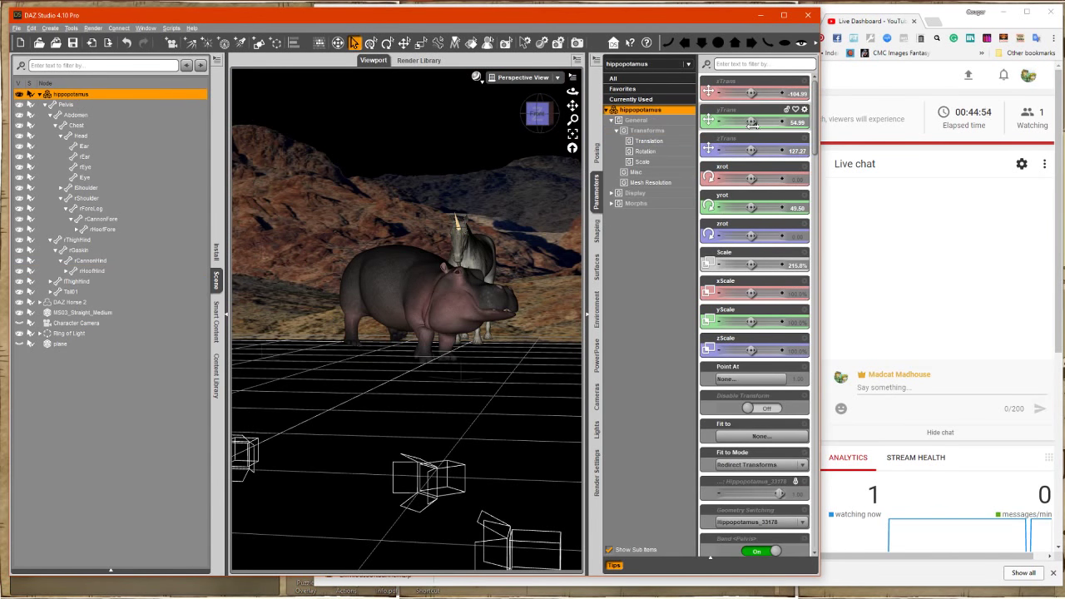
drag(751, 121, 758, 122)
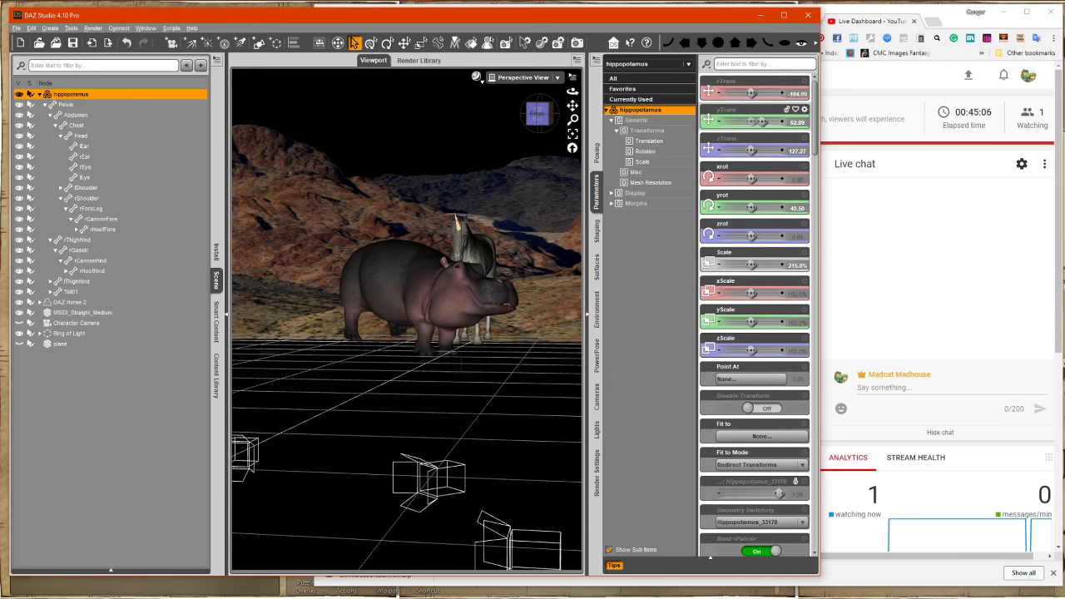
drag(752, 207, 763, 213)
drag(752, 121, 746, 121)
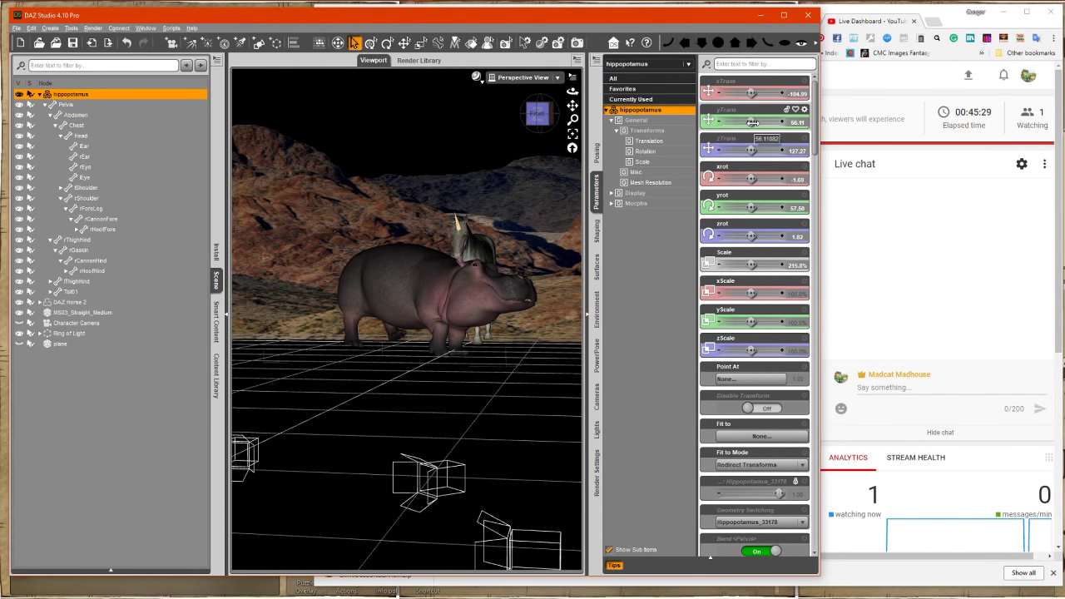
drag(752, 179, 749, 179)
drag(752, 121, 737, 93)
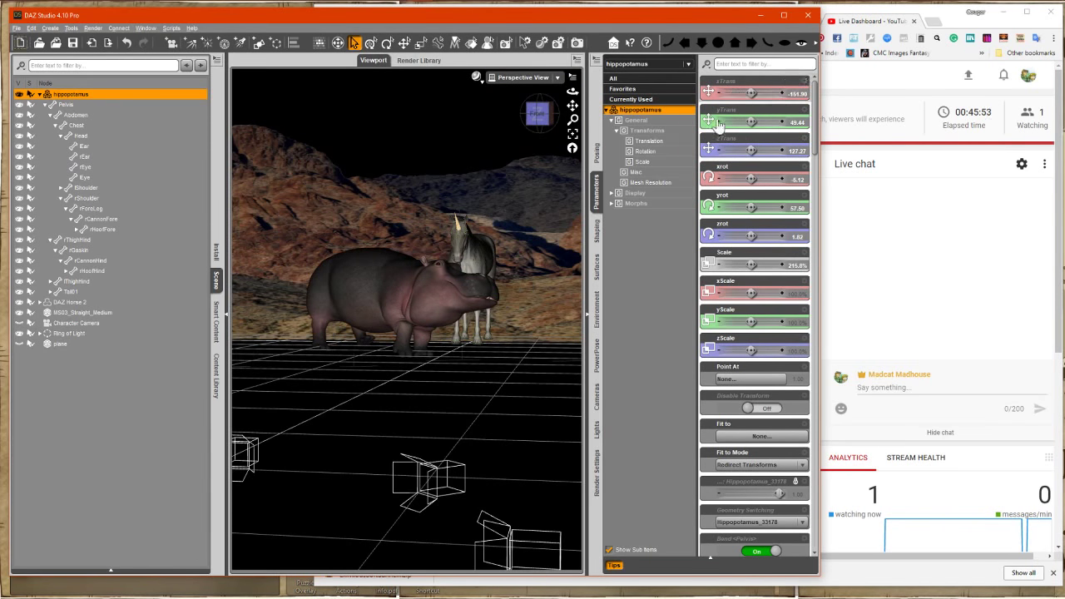
- Set the hippopotamus's xrot to -5.93, yrot to 41.21, zrot to 2.96, scale to 197.5%, yTrans to 38.98 and zTrans to 188.56
drag(751, 178, 749, 178)
drag(752, 235, 745, 207)
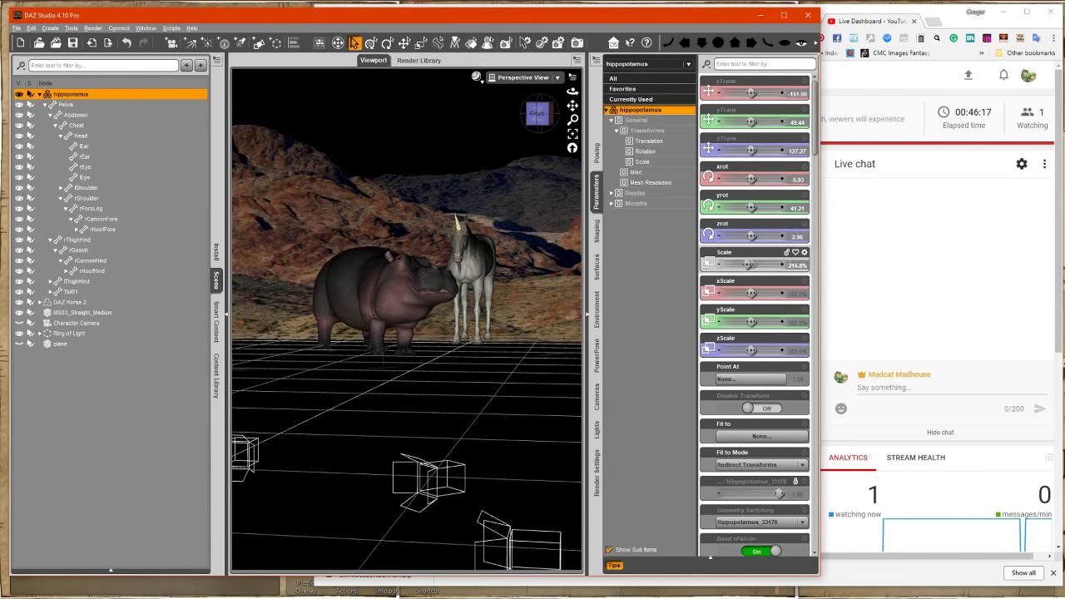
drag(750, 264, 744, 264)
drag(752, 122, 761, 150)
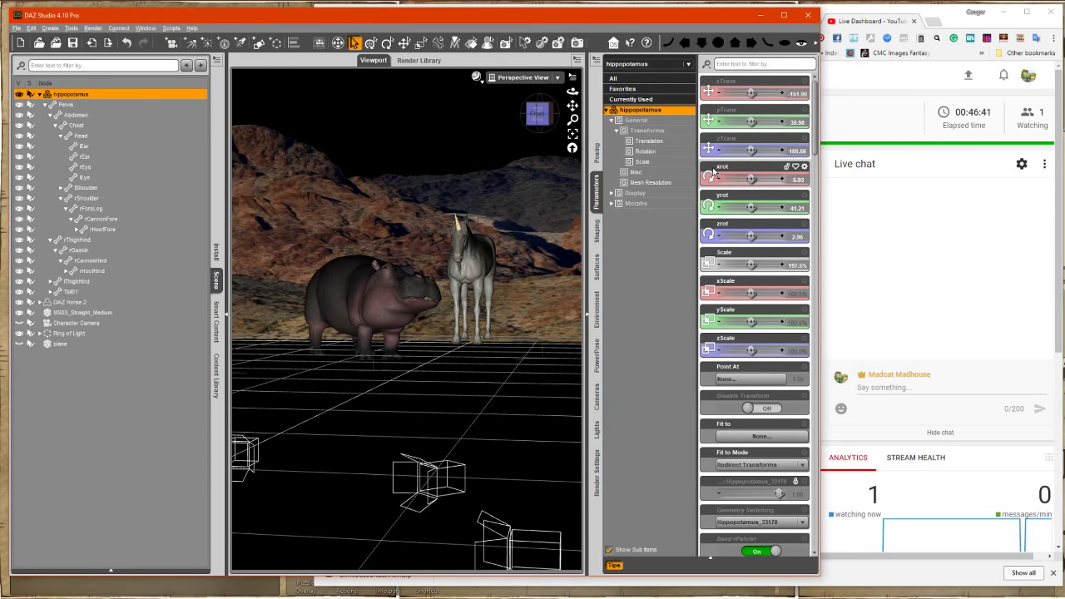
- Open the hippopotamus's mouth with head morphs: happy, MouthF and MouthSpeak at 100%, and StretchLips at about 76%
click(394, 297)
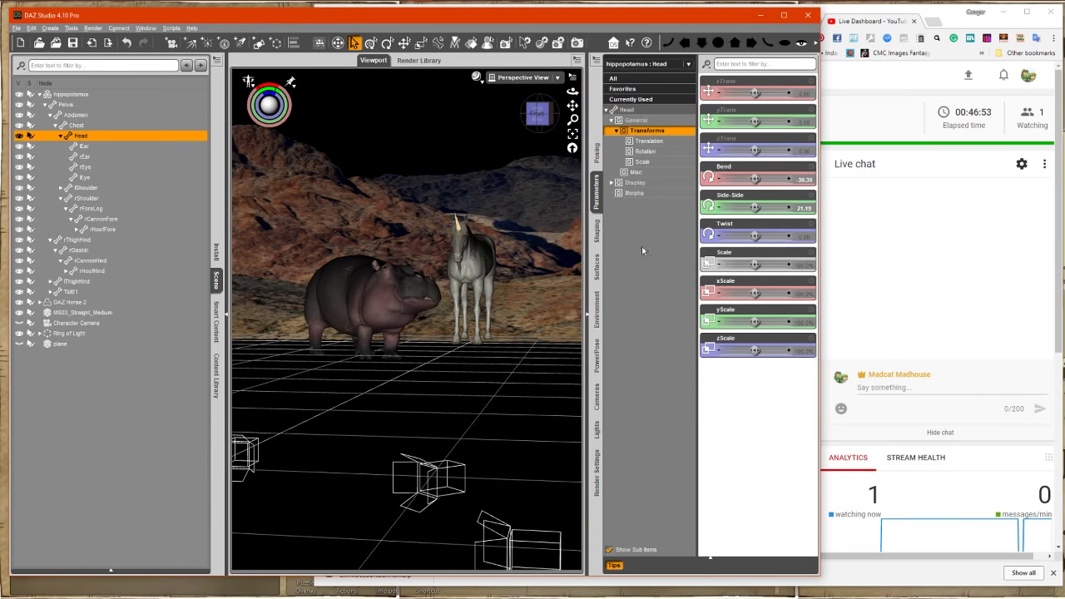
click(636, 193)
drag(724, 379, 787, 380)
scroll(767, 443, down, 3)
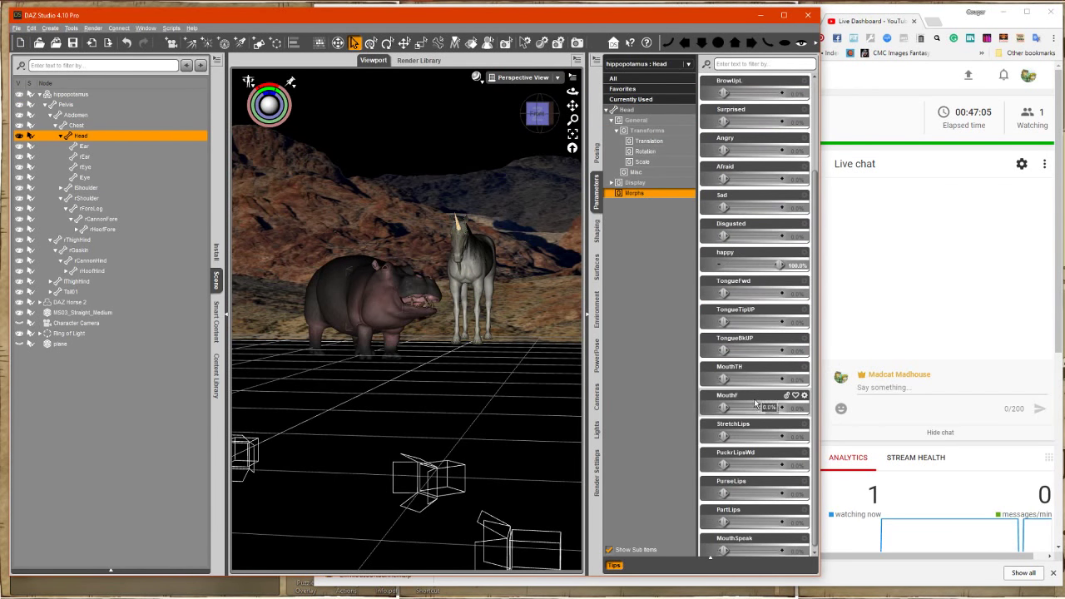
drag(724, 437, 767, 437)
drag(725, 407, 787, 410)
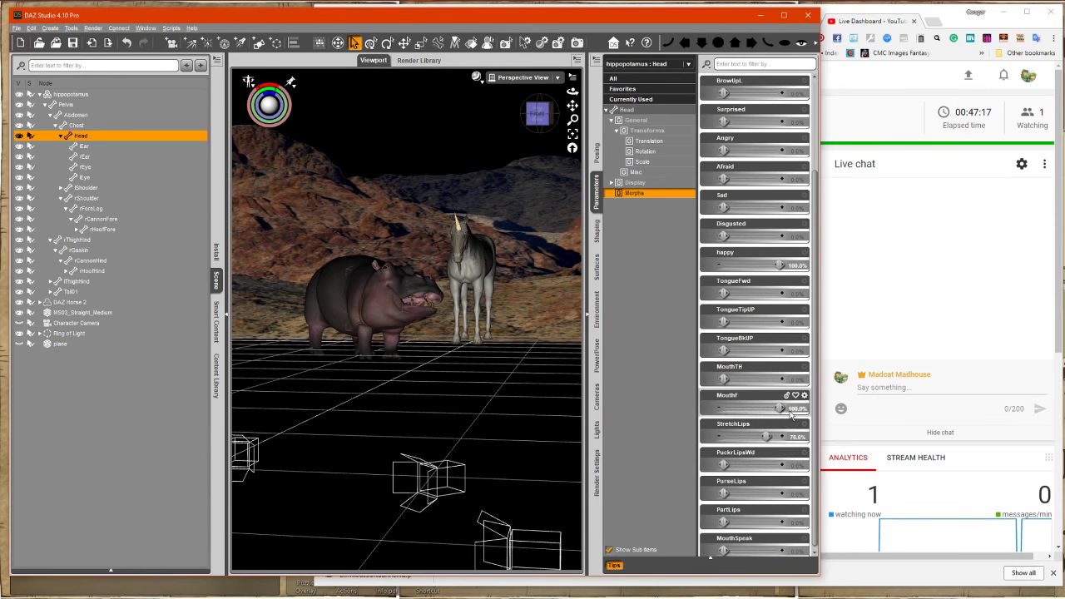
scroll(770, 413, down, 1)
drag(723, 547, 781, 547)
- Turn the whole hippopotamus to yrot 43.93
click(75, 95)
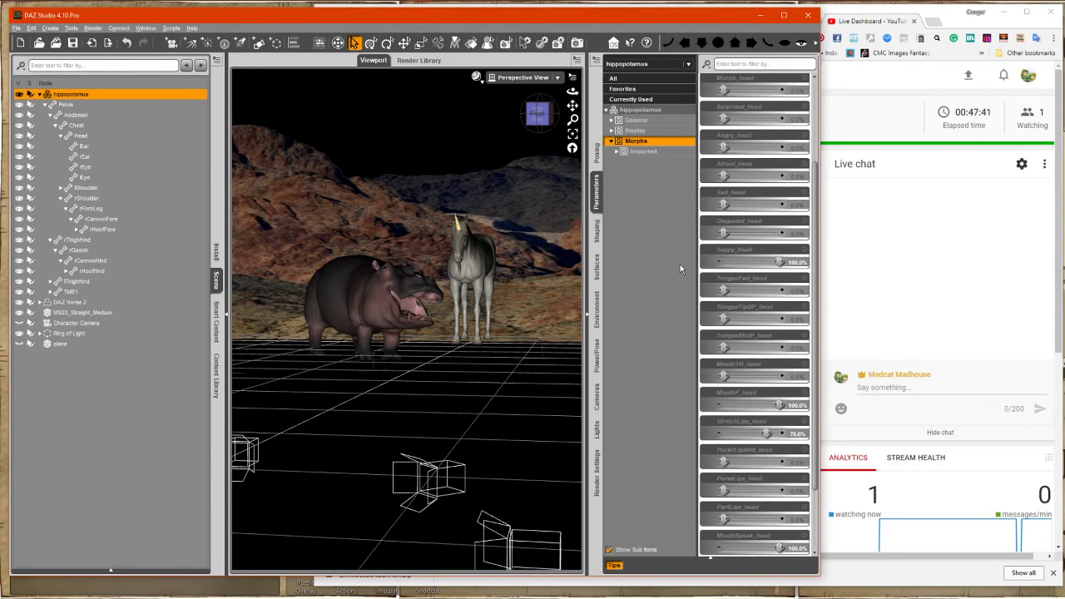
click(641, 110)
drag(751, 93, 762, 93)
scroll(485, 138, up, 5)
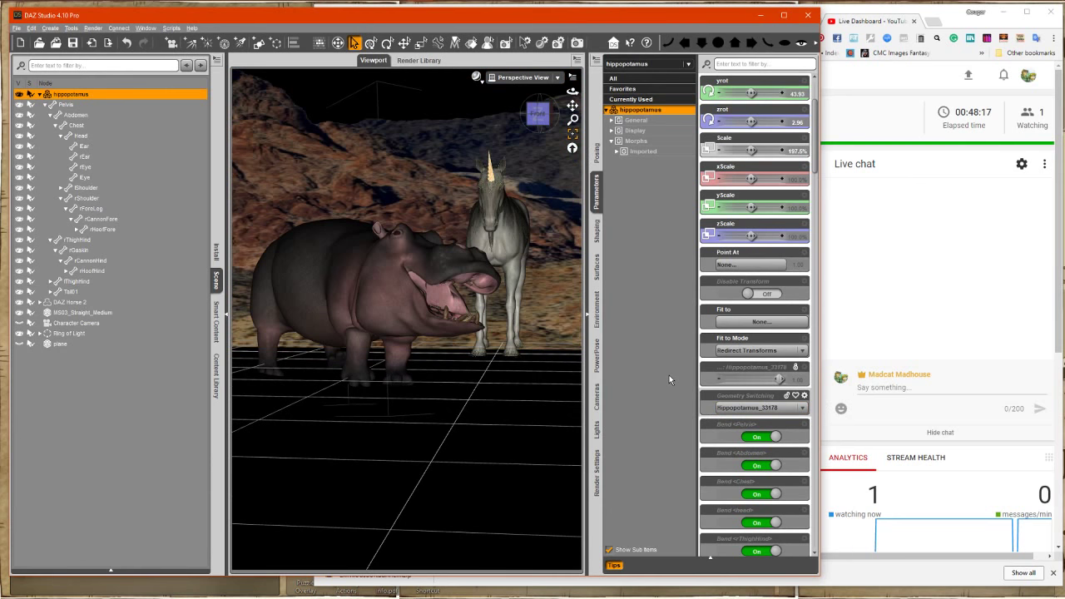
- Set the hippopotamus's right ear to Bend -1.02 and Twist 1.78, then collapse the figure's node tree
click(379, 248)
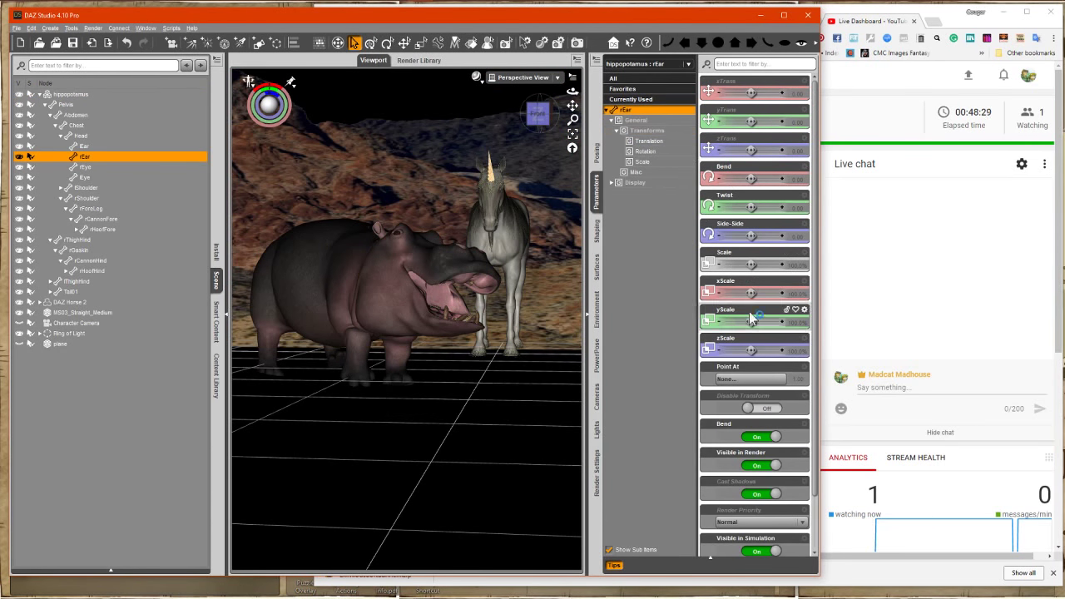
drag(752, 207, 750, 179)
click(40, 95)
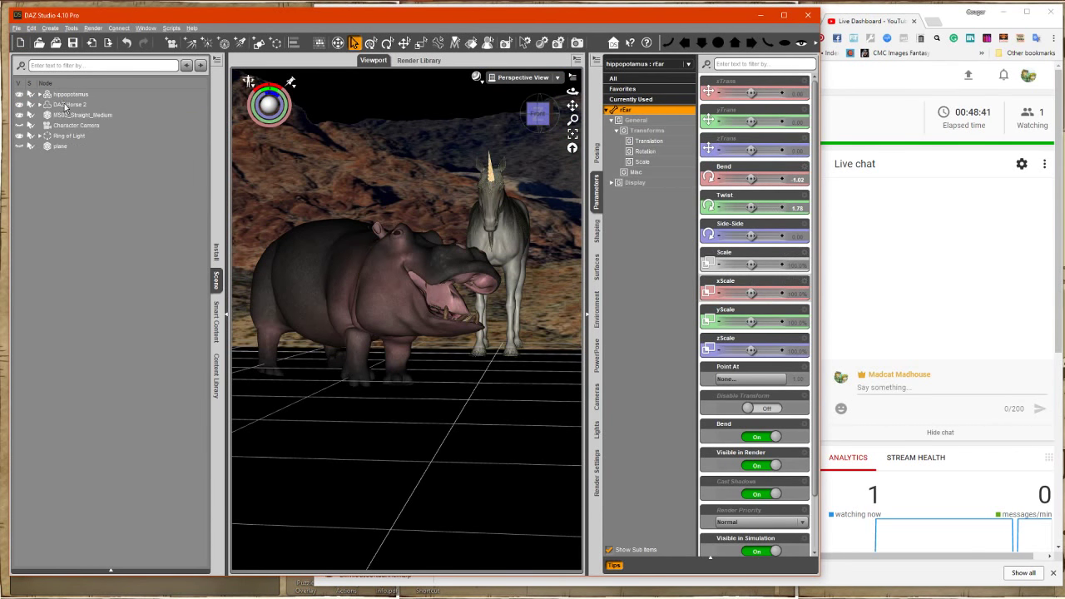
- Apply the Bucking 1 action pose to the unicorn figure DAZ Horse 2
click(65, 105)
click(217, 323)
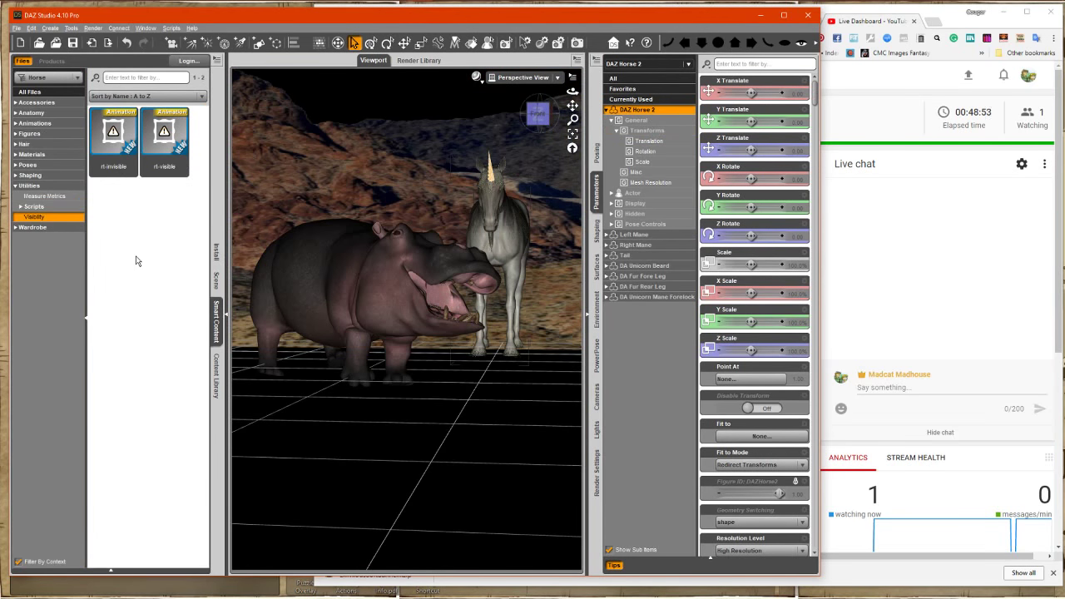
click(15, 165)
click(20, 175)
click(36, 186)
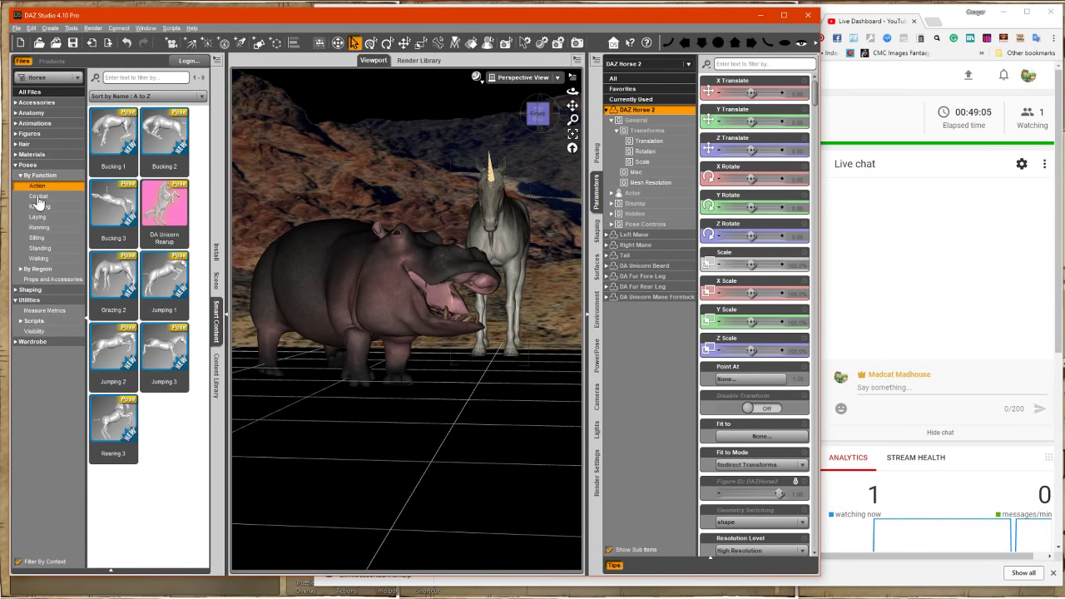
double_click(102, 139)
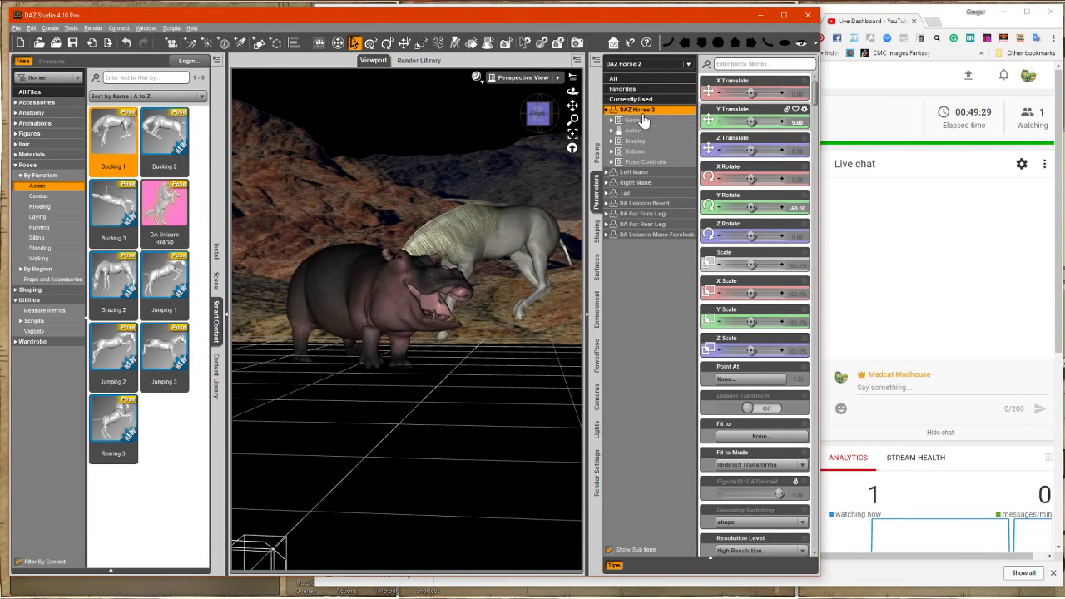
- Place the bucking unicorn at X Translate 97.12, Y Translate -9.07 and Z Translate 0.38, with Y Rotate -33.68
drag(752, 122, 786, 94)
mouse_move(752, 207)
mouse_down()
mouse_move(767, 207)
mouse_move(755, 207)
mouse_up()
drag(752, 149, 752, 150)
drag(751, 93, 739, 93)
drag(573, 107, 540, 107)
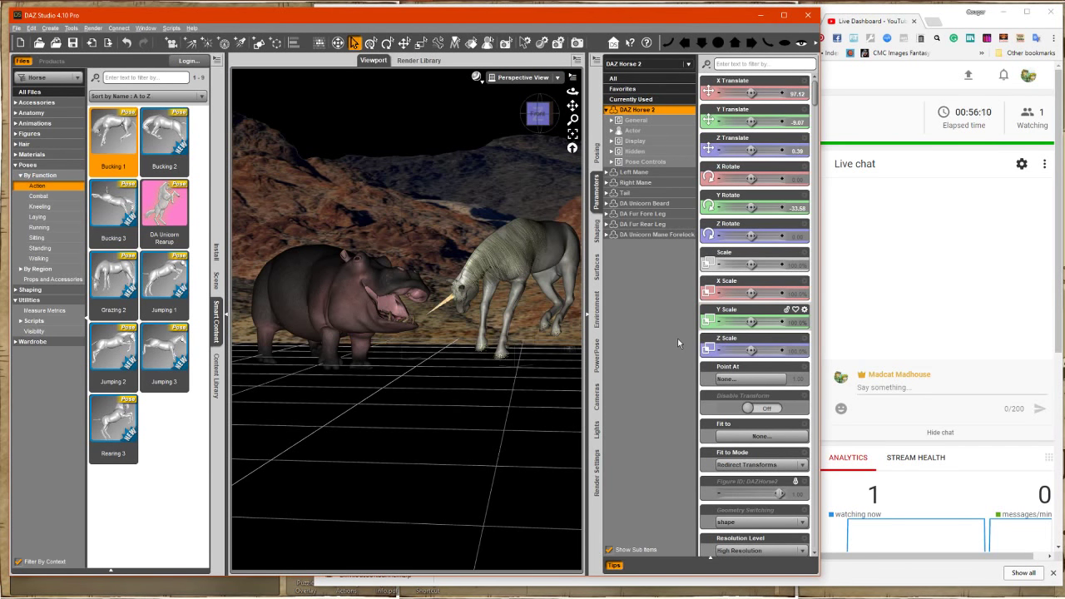
- Try the Rearing 3 action pose on the unicorn, and replace it with the Rearing 2 combat pose
right_click(110, 403)
click(131, 438)
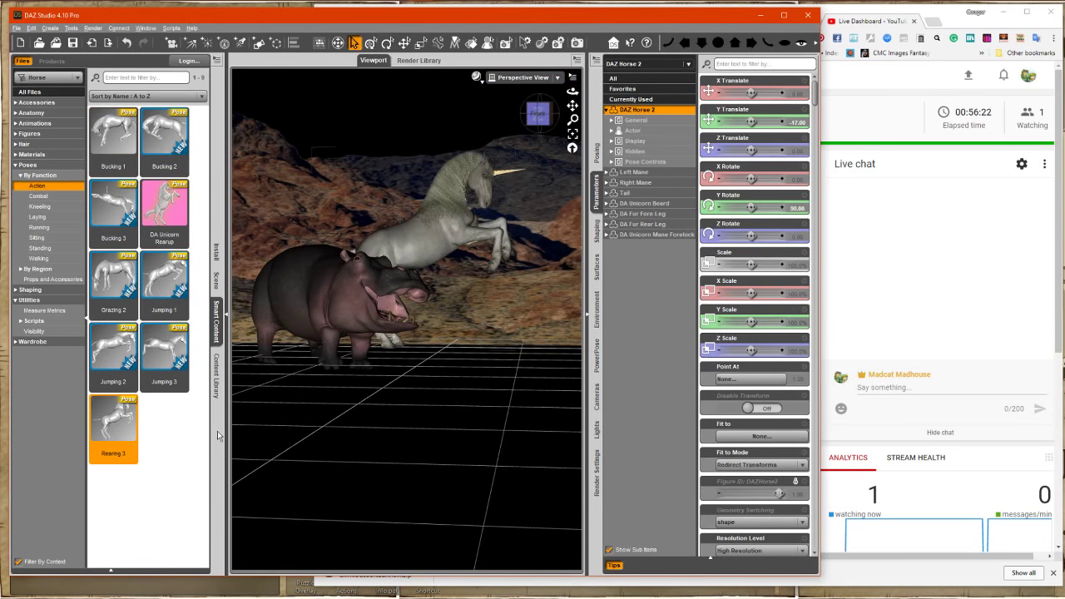
click(38, 196)
right_click(151, 421)
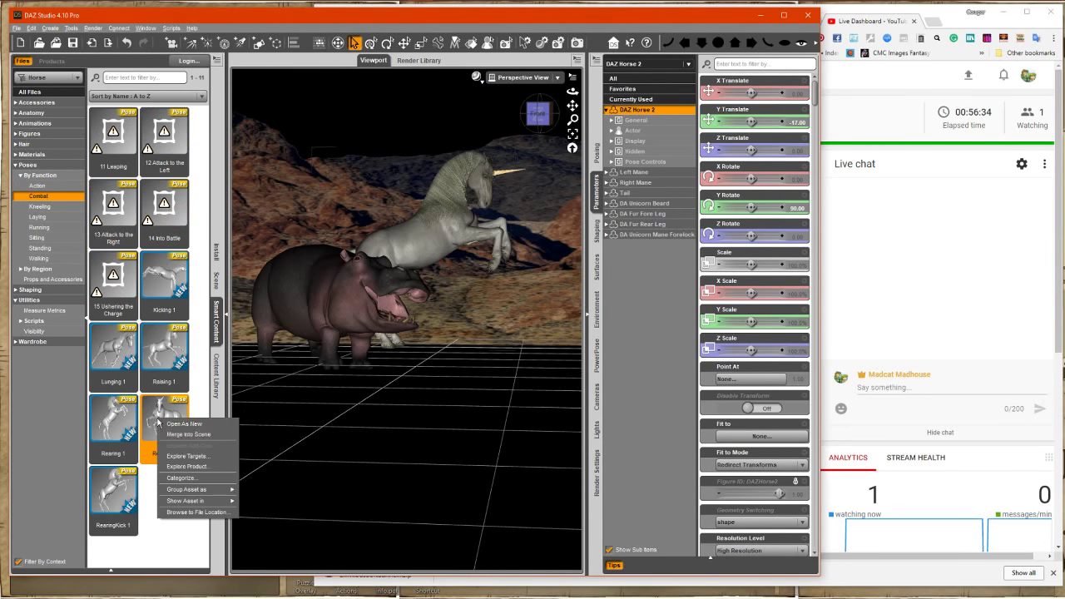
click(169, 427)
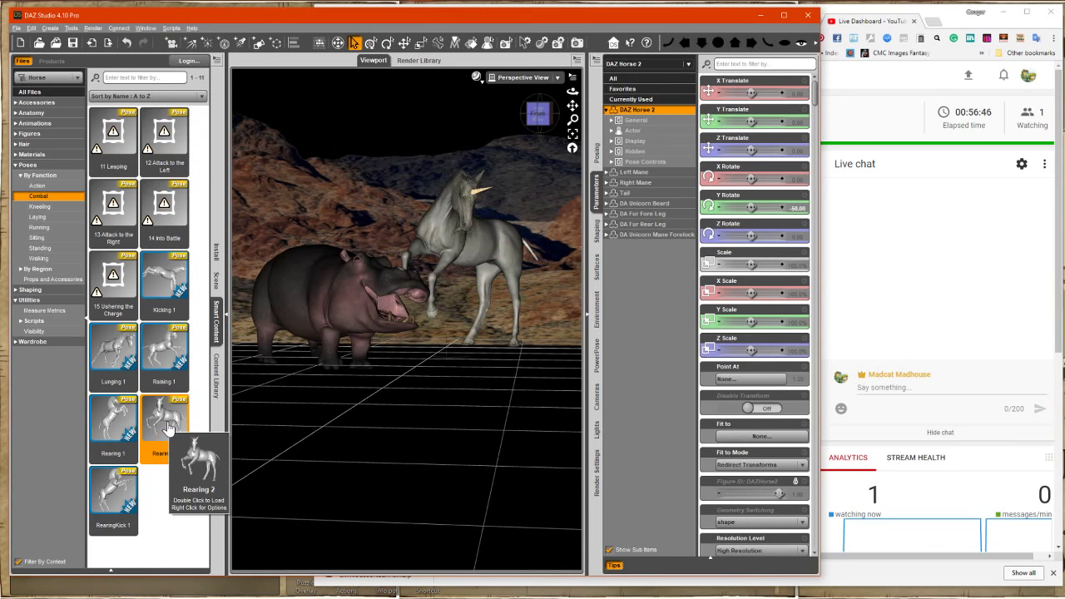
- Position the rearing unicorn at X Translate 45.75, Y Translate -5.95 and Z Translate 42.04, with Y Rotate -65.10
click(215, 281)
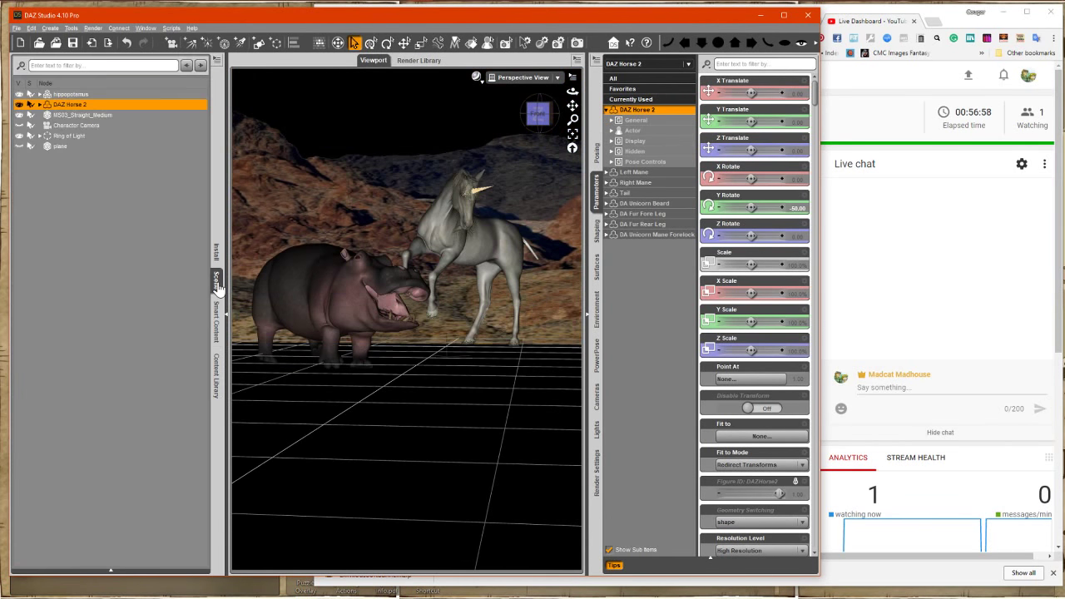
click(215, 322)
drag(752, 123, 767, 150)
drag(752, 93, 763, 94)
drag(752, 207, 743, 207)
- Enlarge the program window and narrow the side panes so that the viewport frames both animals larger
scroll(442, 200, down, 3)
drag(586, 250, 643, 241)
scroll(442, 155, up, 2)
drag(820, 225, 869, 170)
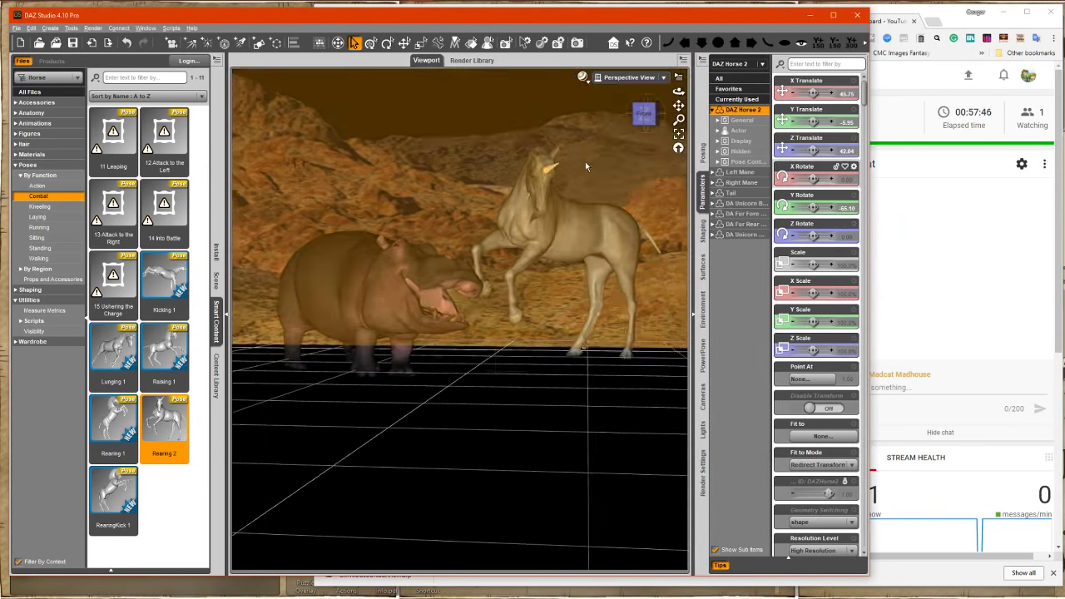
scroll(587, 167, up, 2)
middle_drag(599, 350, 594, 380)
drag(679, 105, 682, 110)
scroll(574, 138, down, 1)
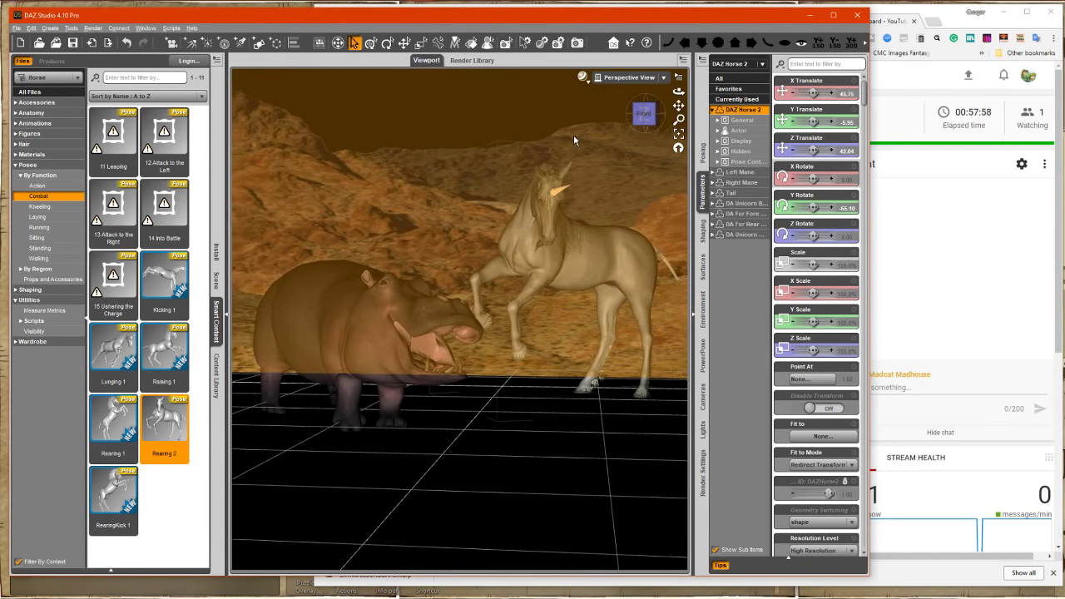
drag(227, 139, 188, 139)
scroll(578, 331, up, 1)
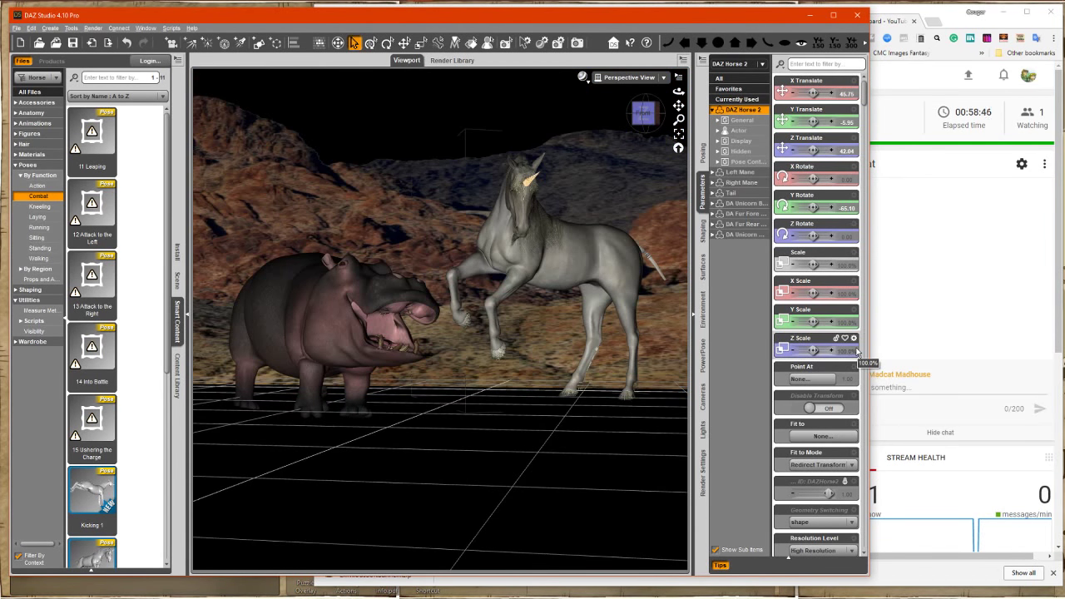
drag(189, 333, 162, 333)
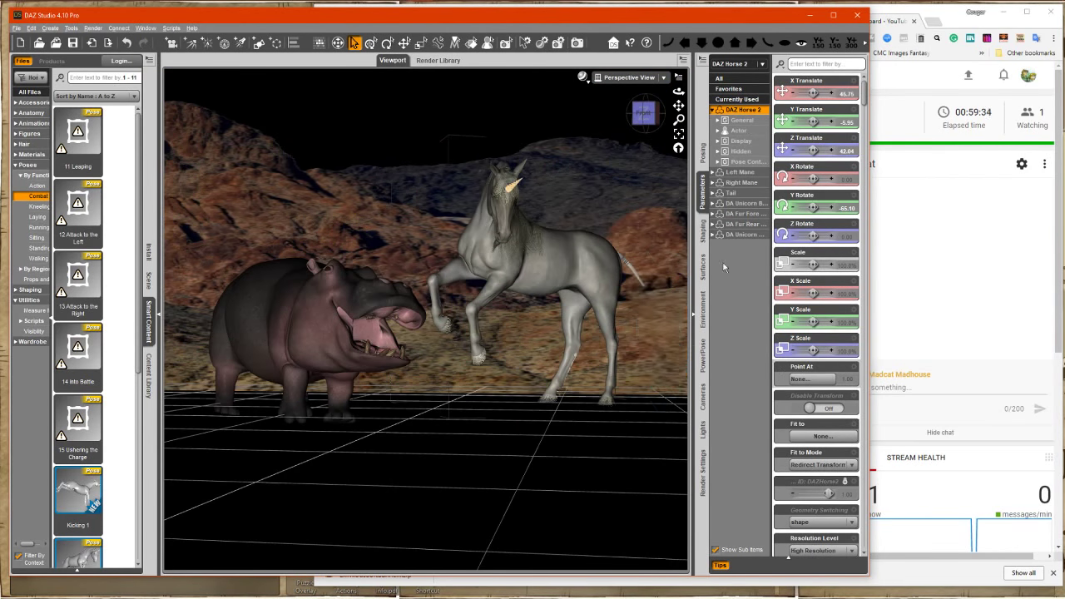
- Rotate the unicorn's tail into a new position, and pose its head with Bend -41.67, Side-Side 20.00 and Twist 14.67
click(631, 268)
drag(816, 208, 819, 180)
click(630, 278)
drag(816, 238, 800, 238)
click(632, 283)
drag(813, 180, 804, 180)
click(505, 226)
click(737, 112)
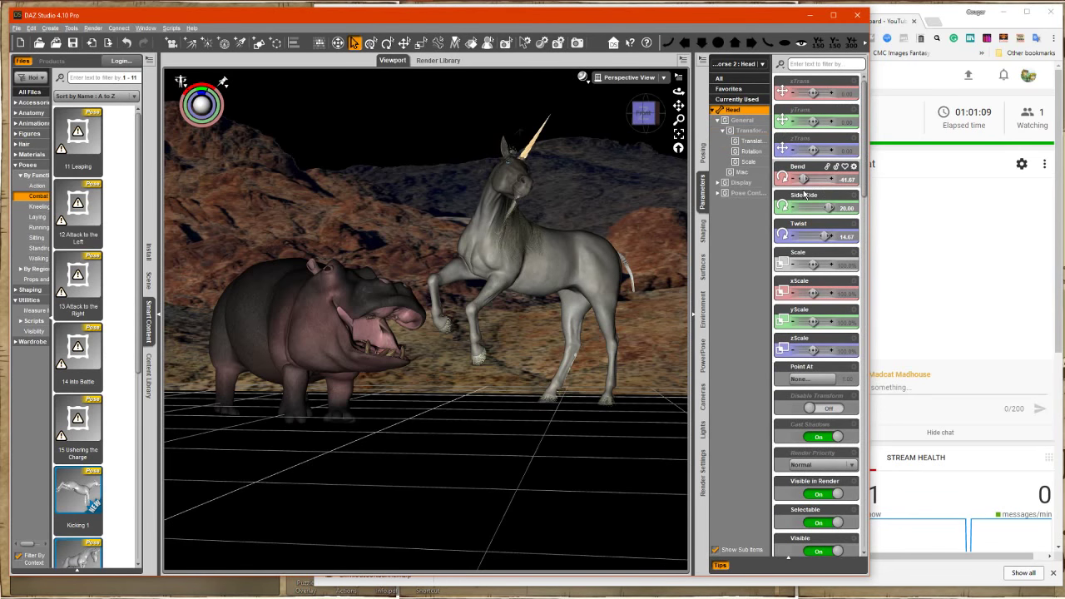
- Open the unicorn's mouth with the head pose controls: Open Mouth 0.85, Open Smile 2 0.45, Smile 1 1.00 and Smile 2 0.32
click(746, 193)
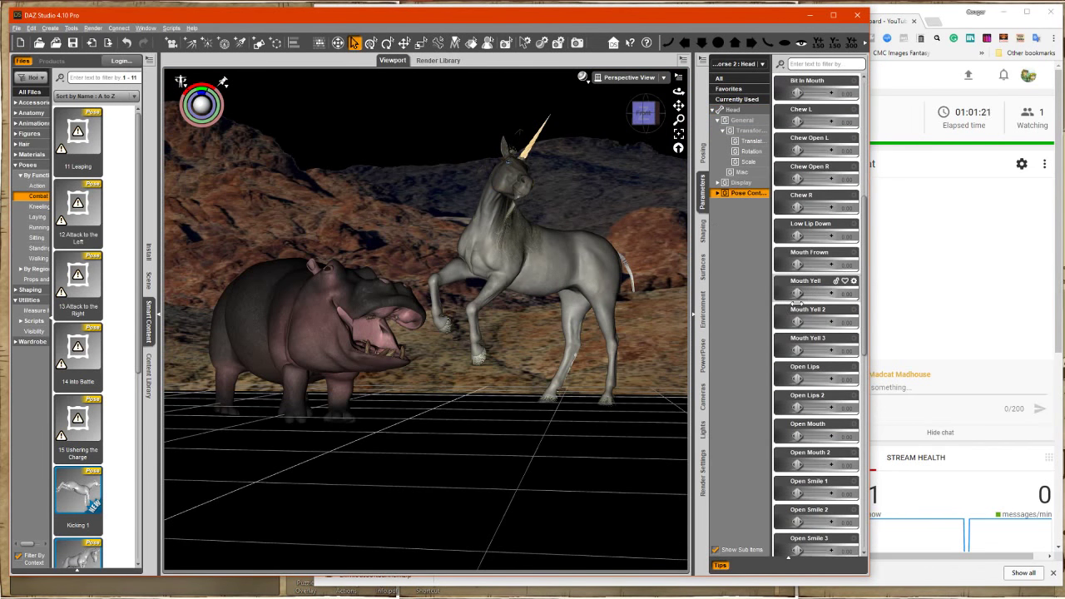
scroll(799, 300, down, 3)
drag(797, 293, 836, 297)
drag(797, 236, 816, 216)
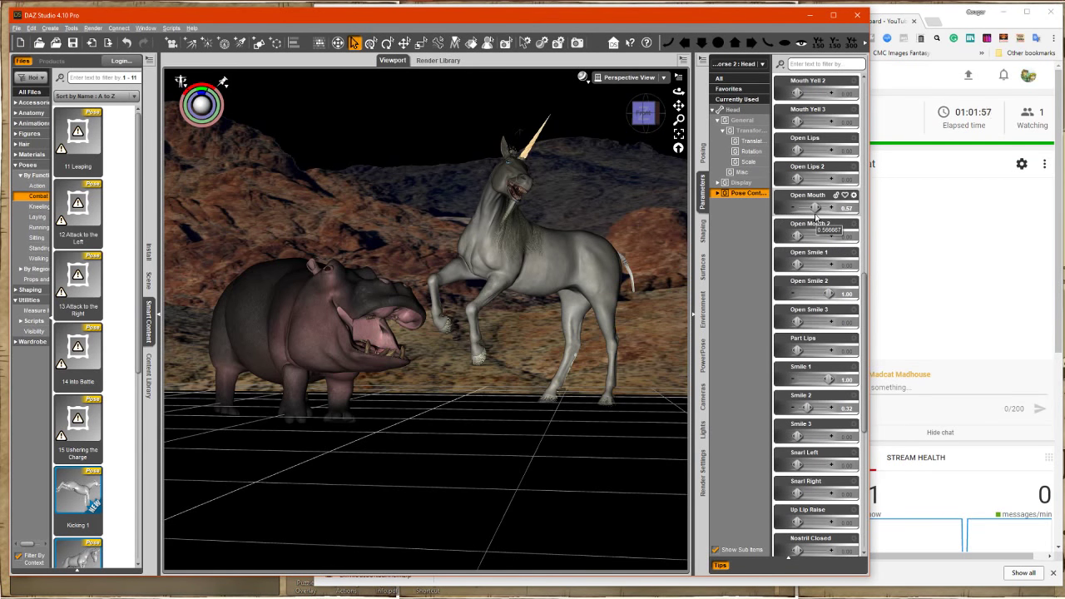
drag(829, 293, 811, 293)
drag(816, 208, 824, 208)
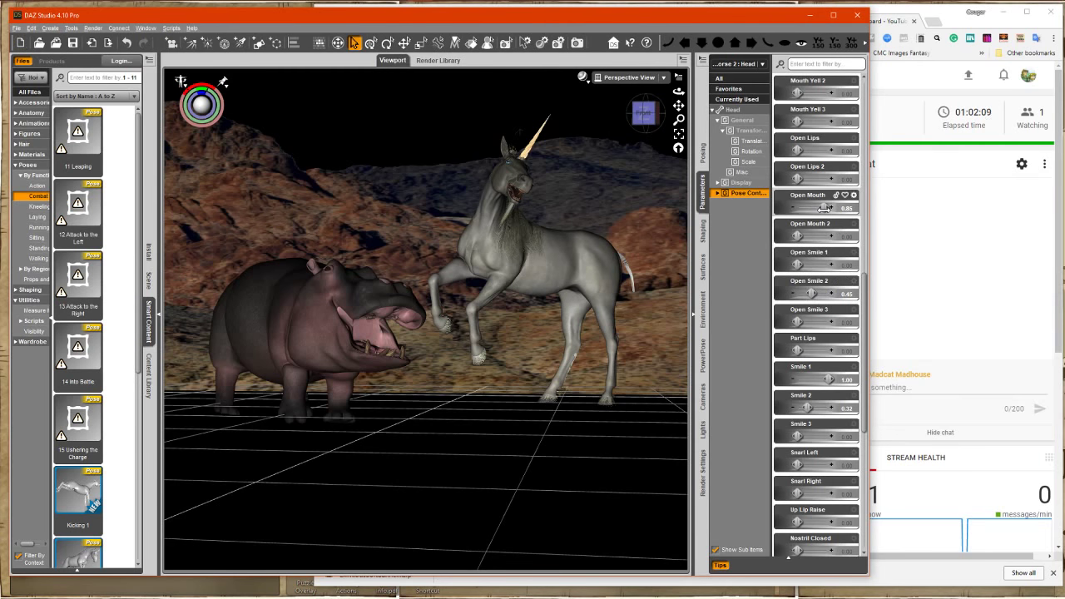
scroll(828, 229, up, 5)
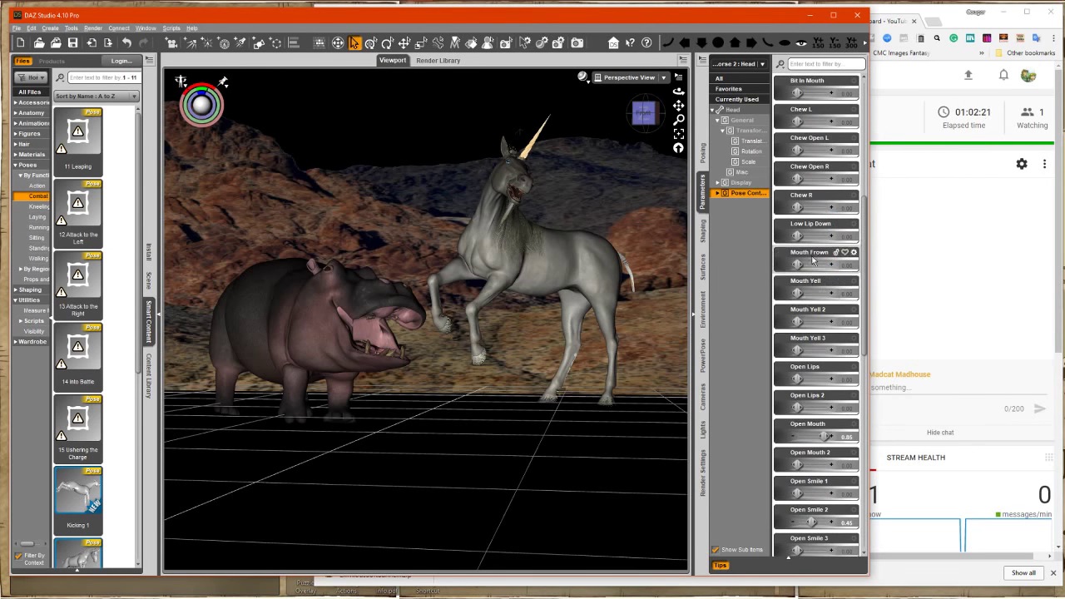
scroll(807, 277, up, 7)
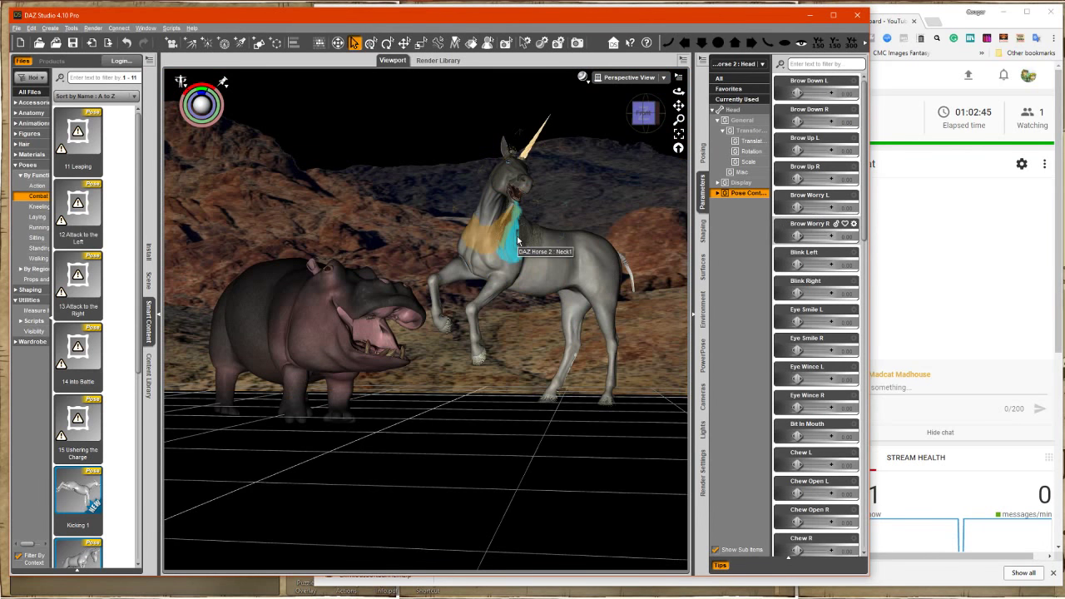
- Set the unicorn's Left Mane forelock to Arch Right Left -1.00, Blow Forward 0.82 and Curve Up Down 1.00
click(149, 283)
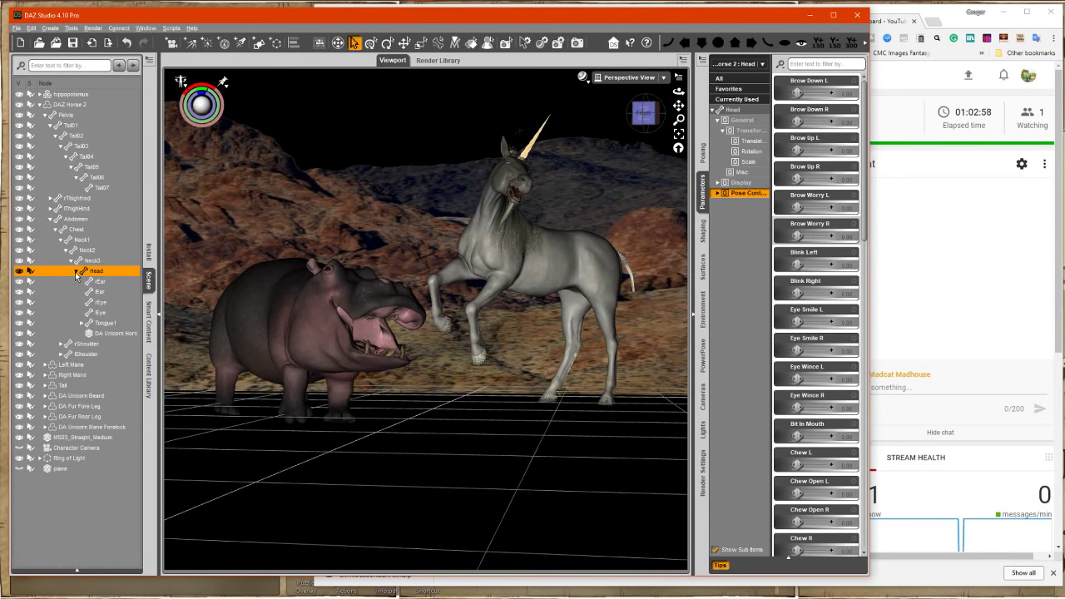
click(71, 364)
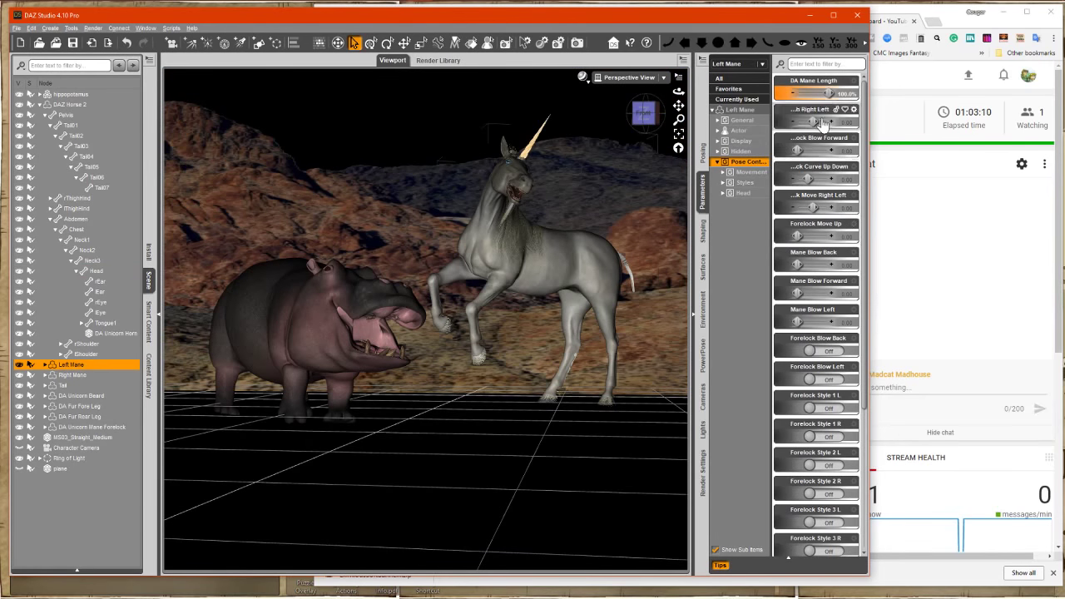
drag(813, 121, 798, 121)
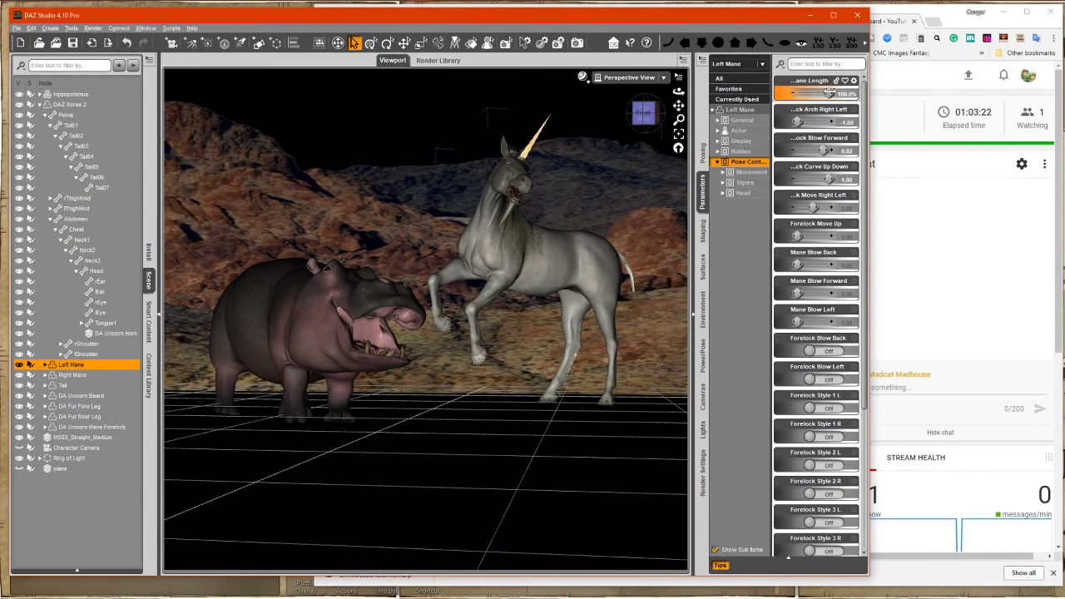
- Set the Left Mane's Blow Back to 1.00, Blow Forward to 0.28 and Blow Left to 0.33, and turn on Forelock Blow Left
drag(798, 264, 838, 262)
drag(798, 293, 808, 322)
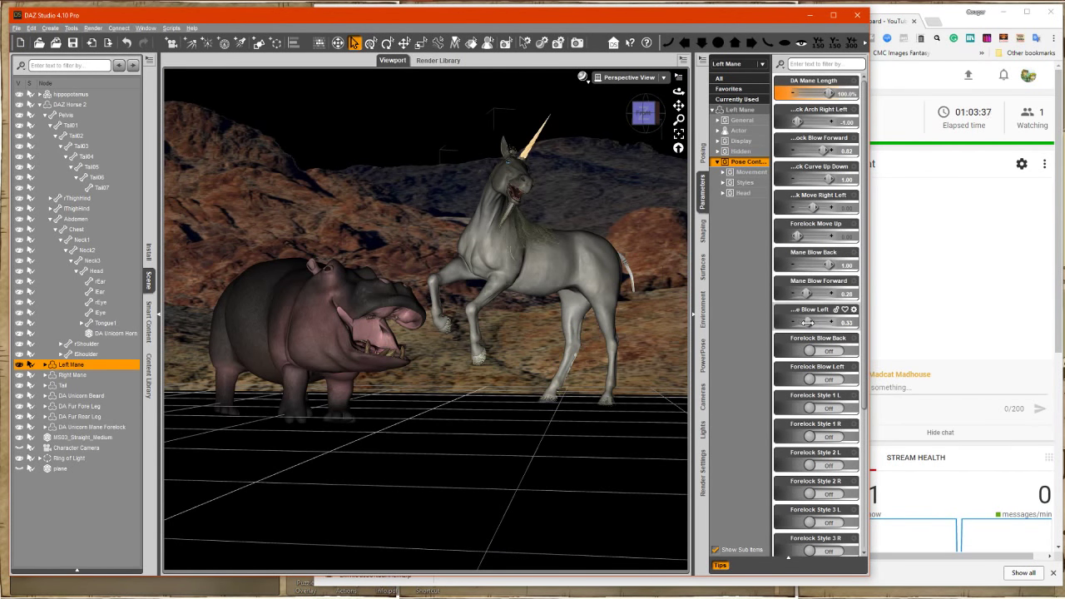
click(819, 380)
- Spot-render the area around both animals, and make the hidden plane visible in the scene
click(506, 42)
drag(683, 438, 684, 437)
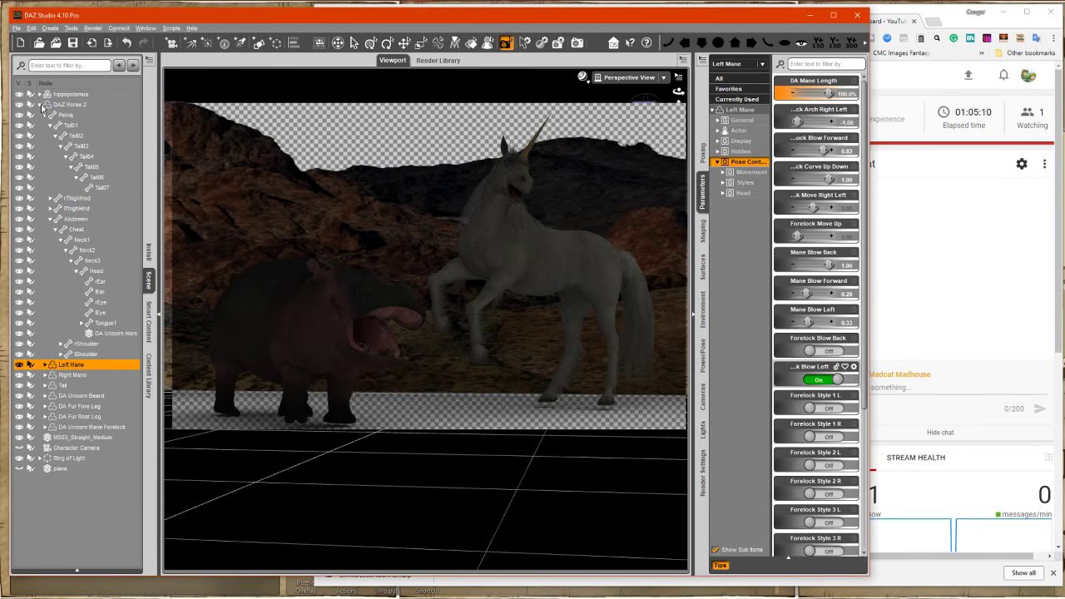
click(40, 104)
click(450, 437)
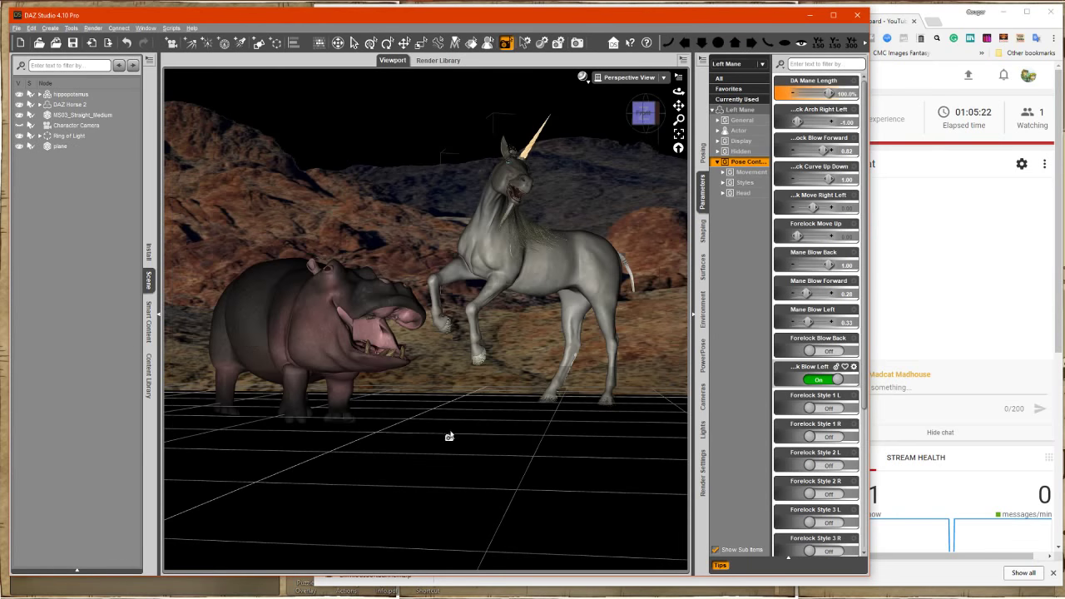
- Merge the 19_12 sky dome from the environment skydomes into the scene with nothing selected
click(411, 125)
click(149, 314)
click(21, 154)
click(39, 206)
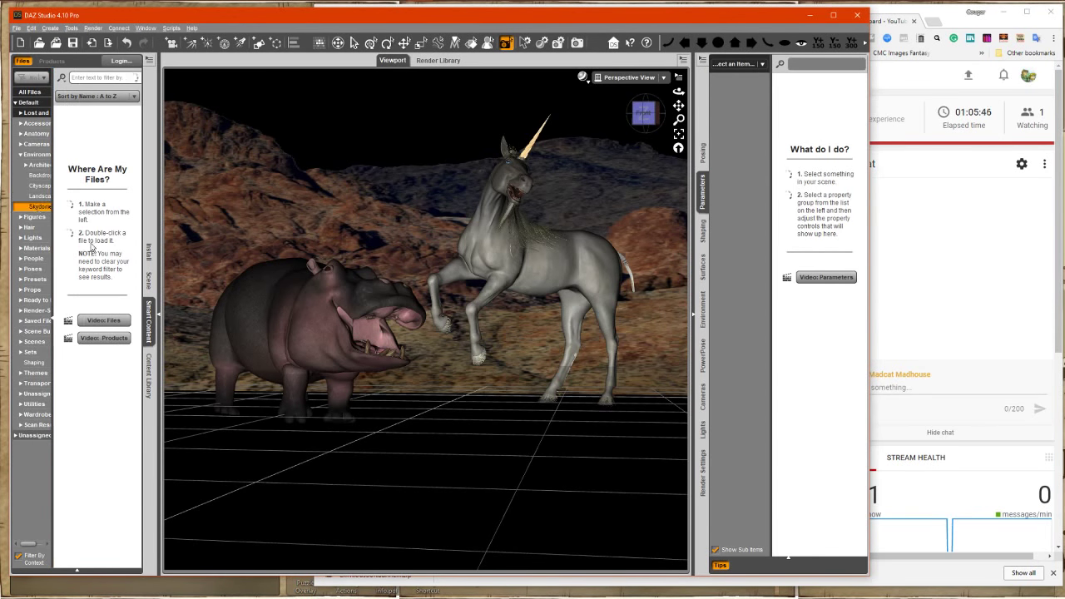
right_click(86, 209)
click(99, 221)
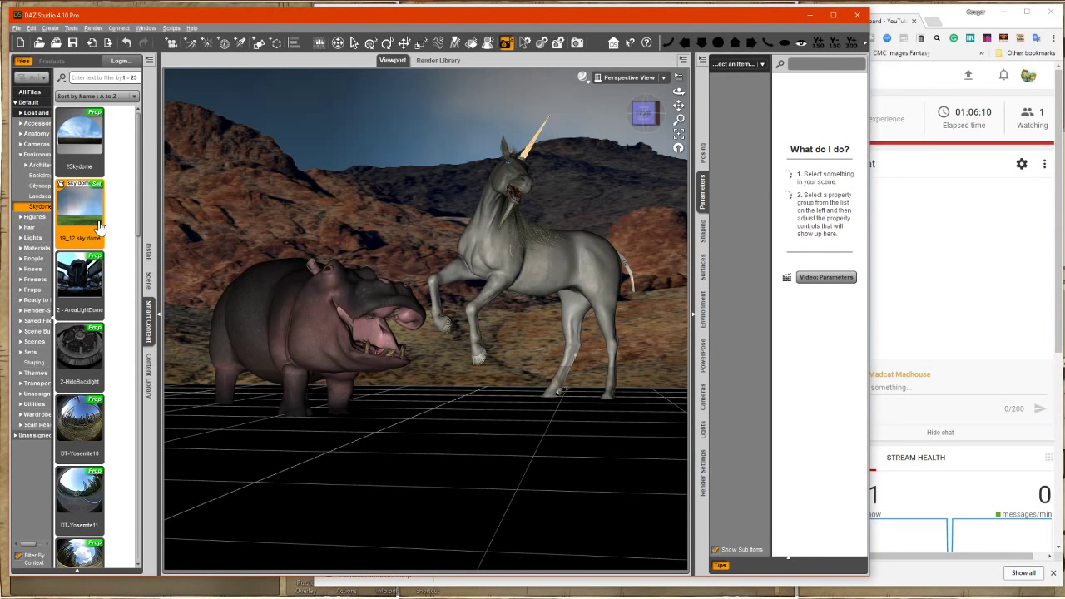
click(101, 360)
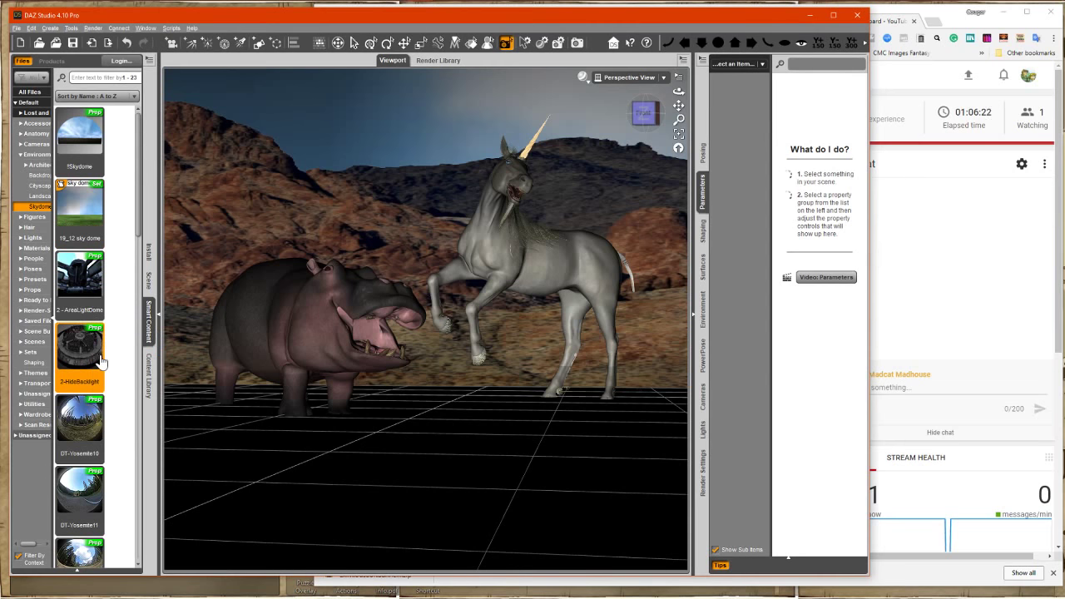
- Render the scene, and check the Ring of Light's effect by hiding it and showing it again
click(149, 281)
key(ctrl+r)
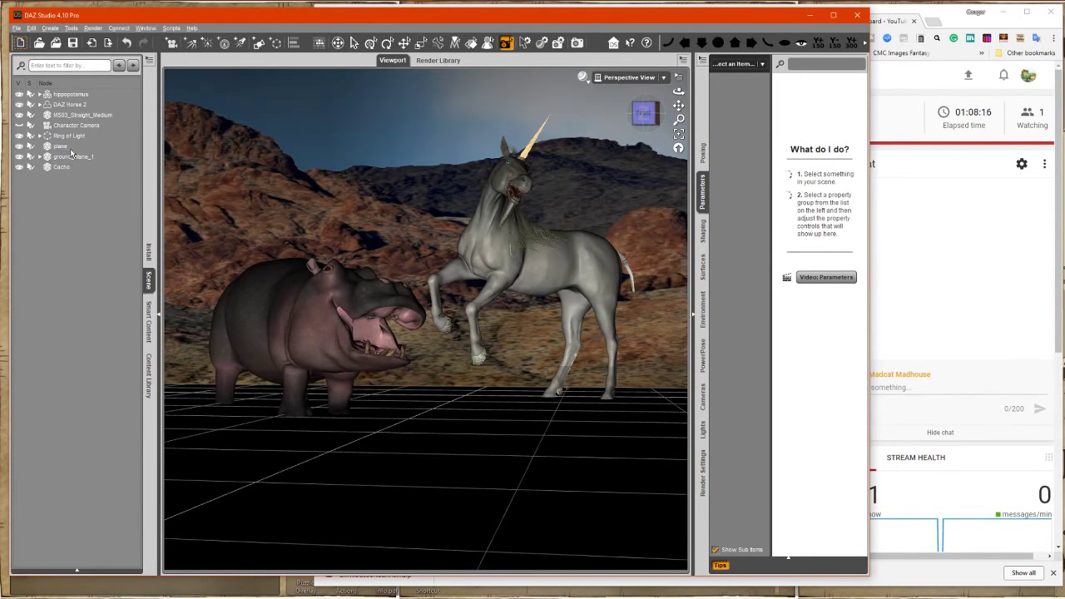
click(69, 135)
click(19, 136)
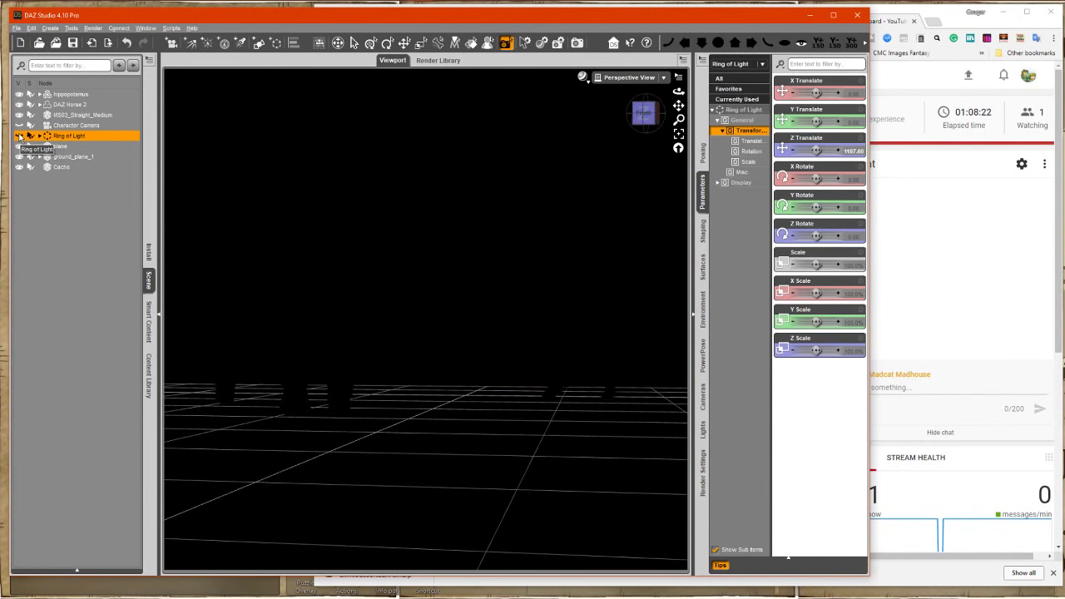
click(19, 136)
- Try a render with the sky dome's Cache node hidden, and undo the hiding
click(39, 168)
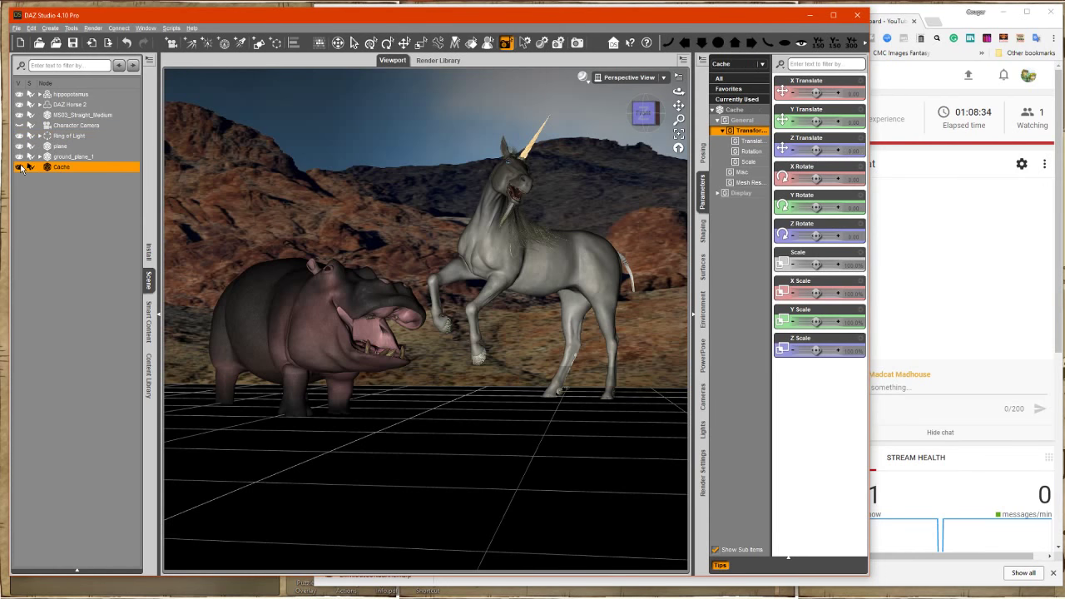
key(ctrl+r)
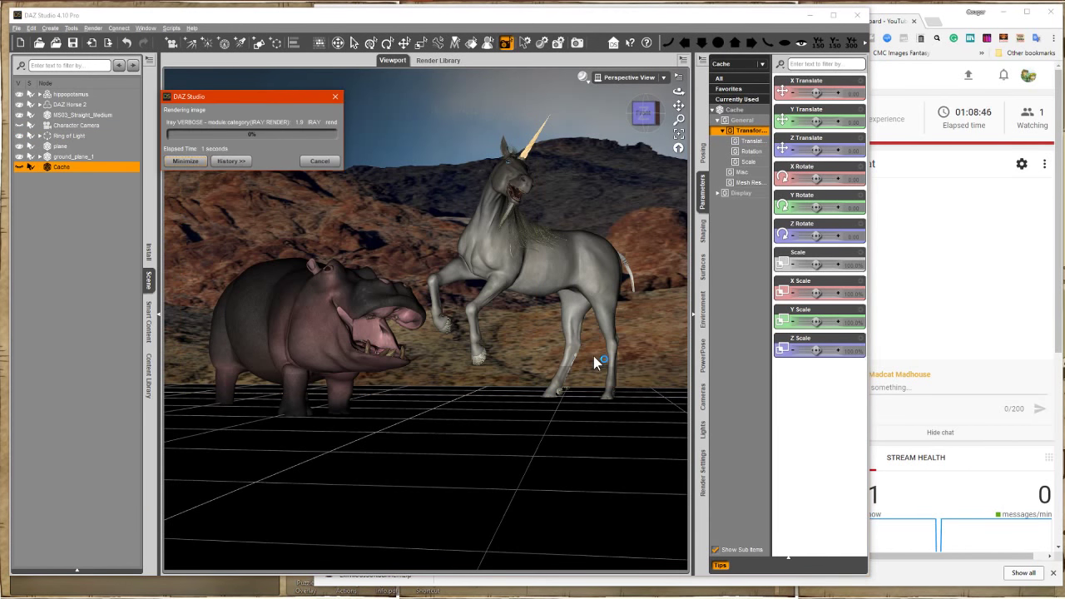
click(320, 161)
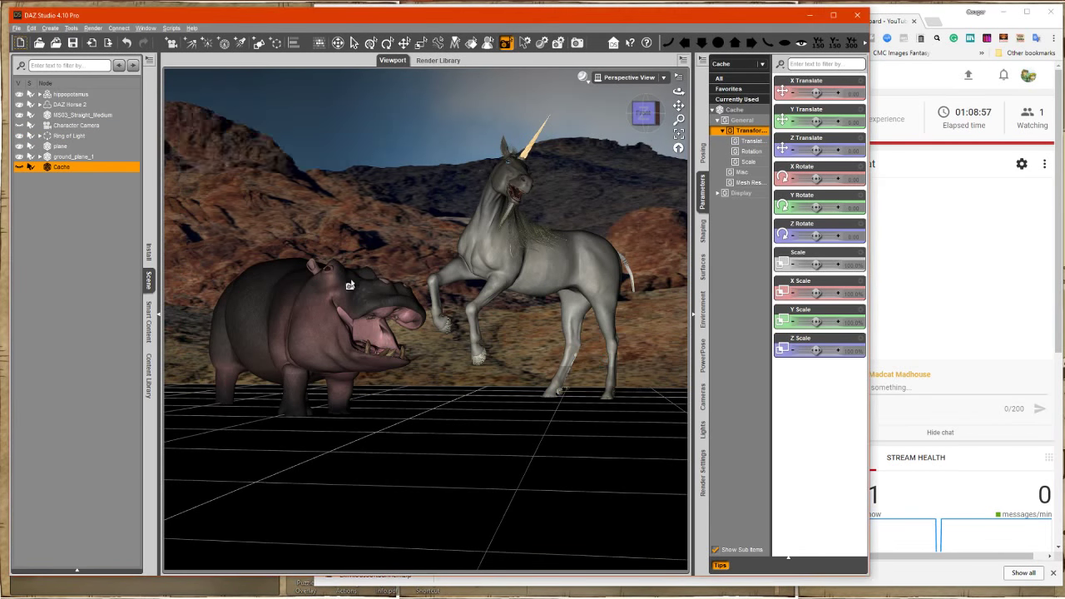
click(128, 47)
- Delete the Cache node, and parent ground_plane_1 to the plane
click(353, 44)
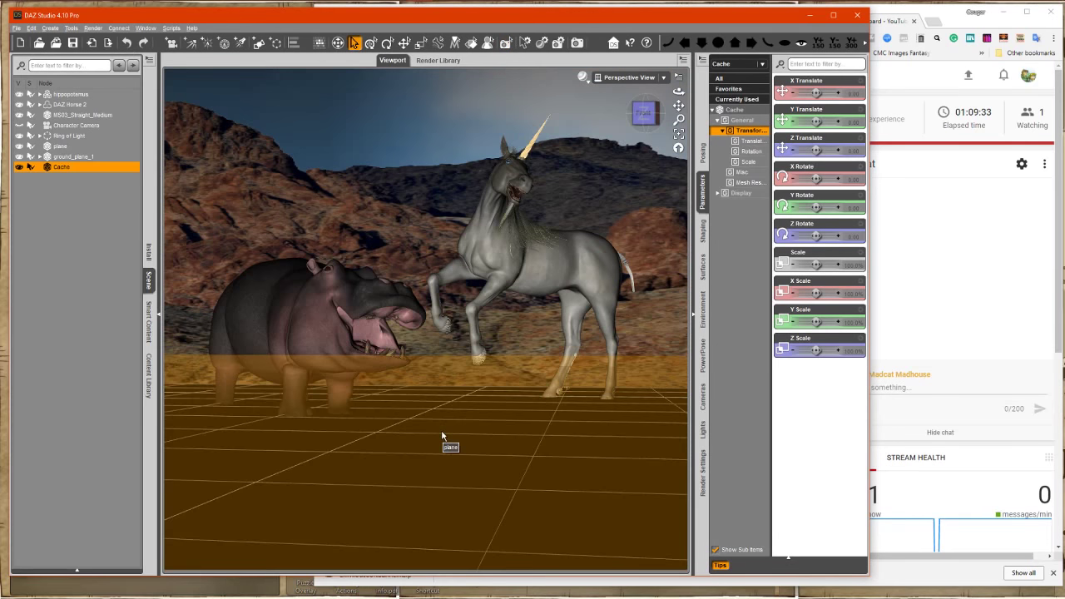
key(Delete)
click(70, 158)
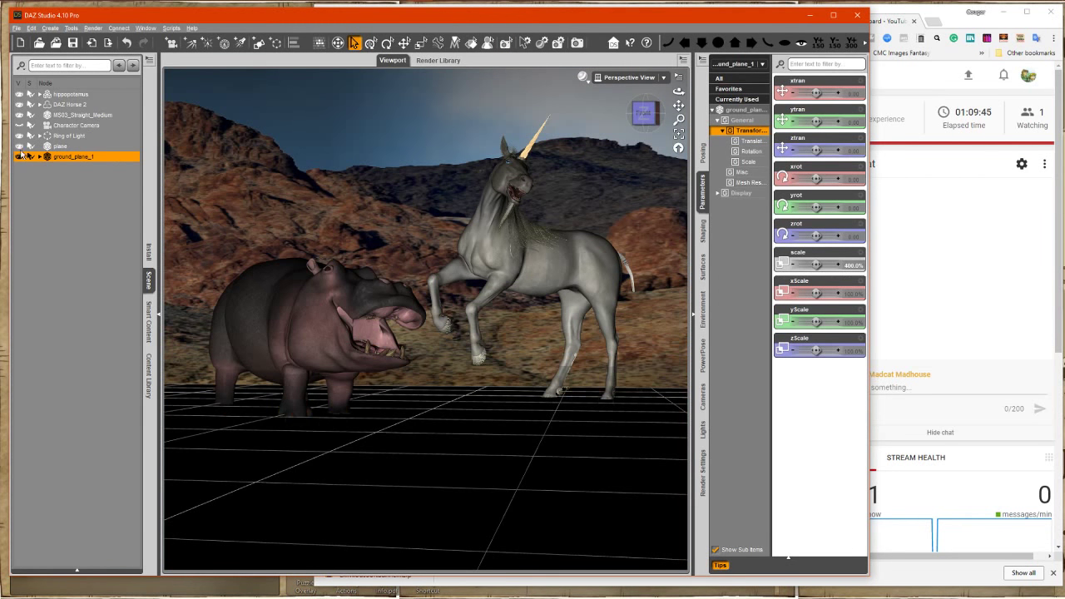
drag(73, 156, 60, 147)
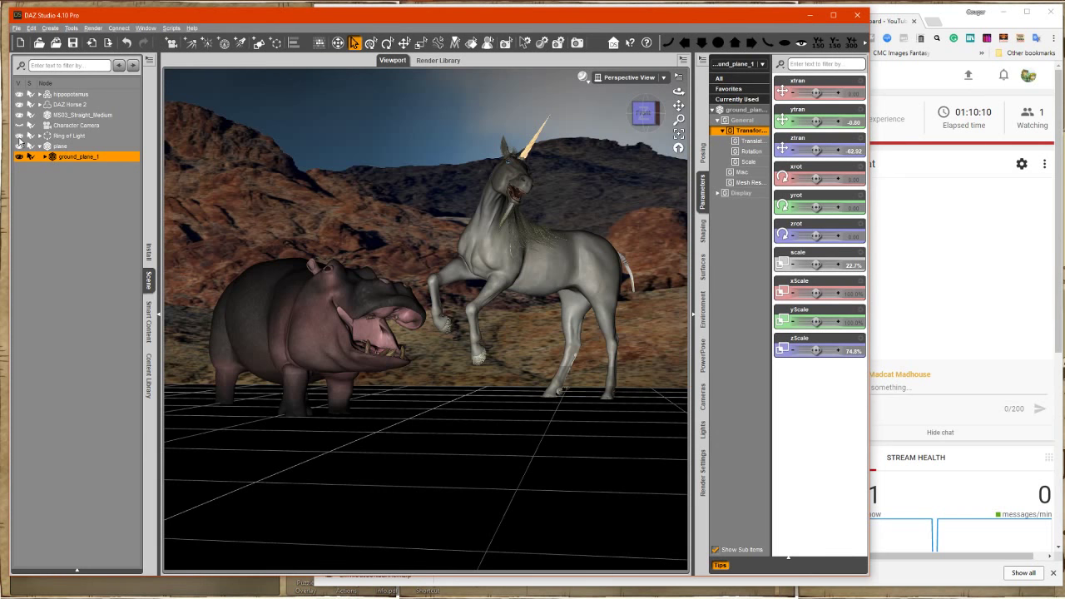
- Create a distant light, and switch the viewport to look through DistantLight 1
click(194, 42)
click(514, 303)
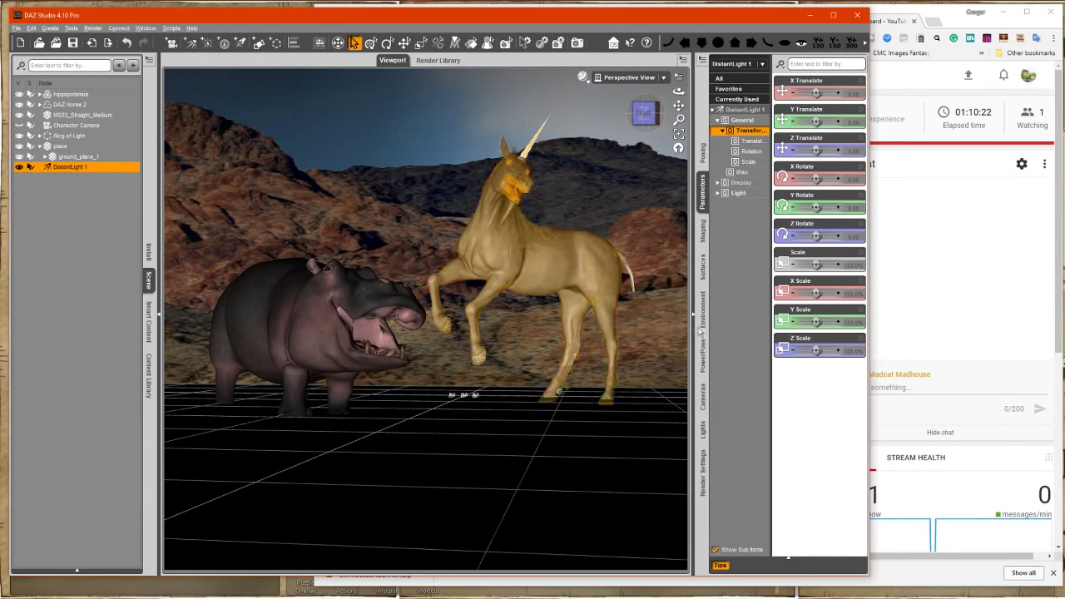
click(702, 429)
click(631, 78)
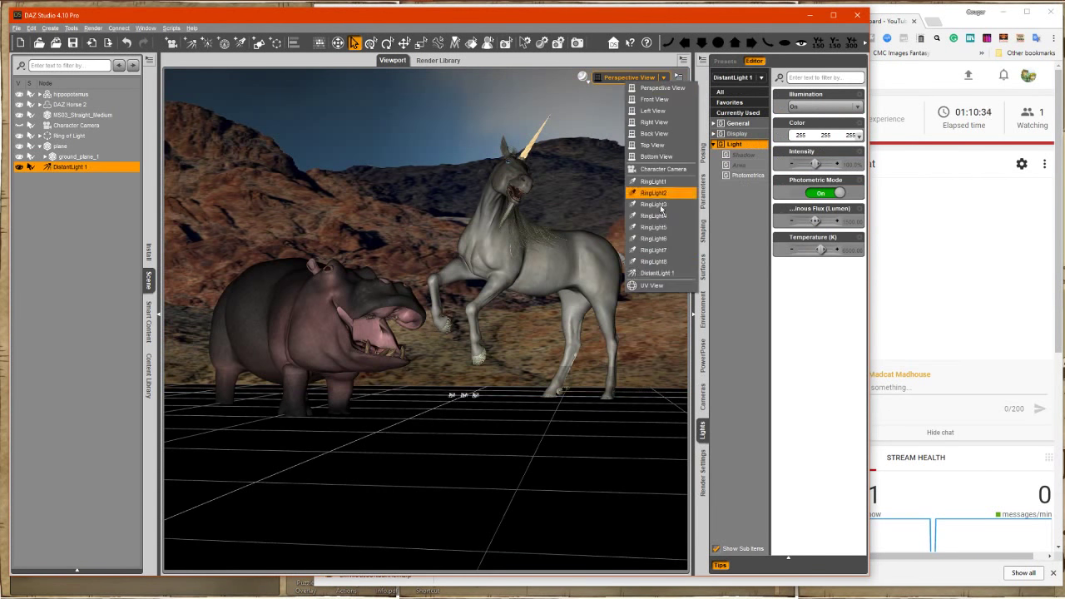
click(652, 273)
- Check the visibility of ground_plane_1, and hide the Ring of Light
click(78, 157)
click(21, 158)
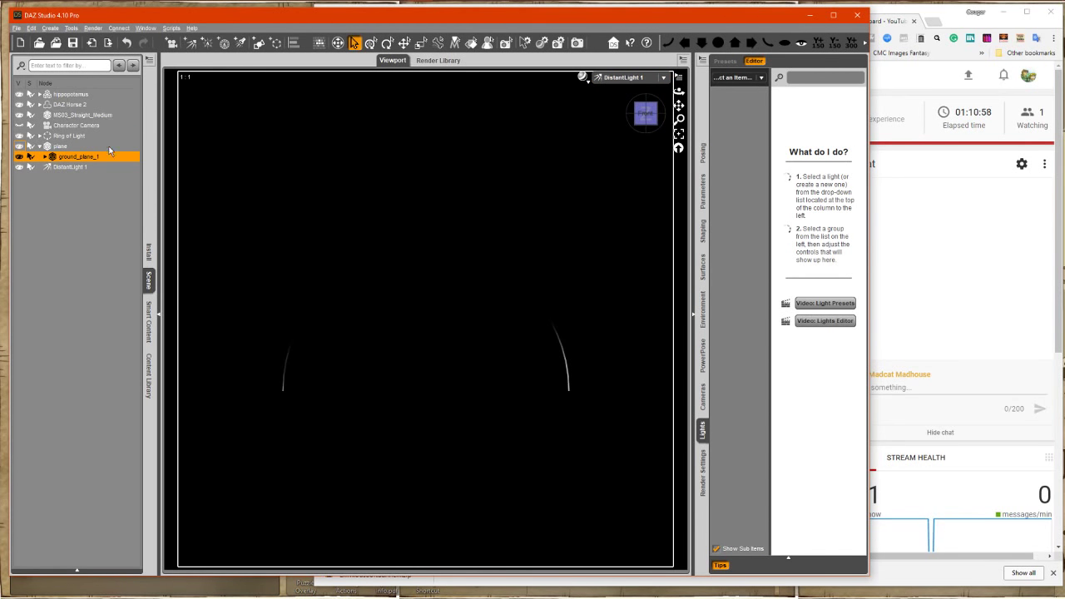
click(69, 136)
click(20, 146)
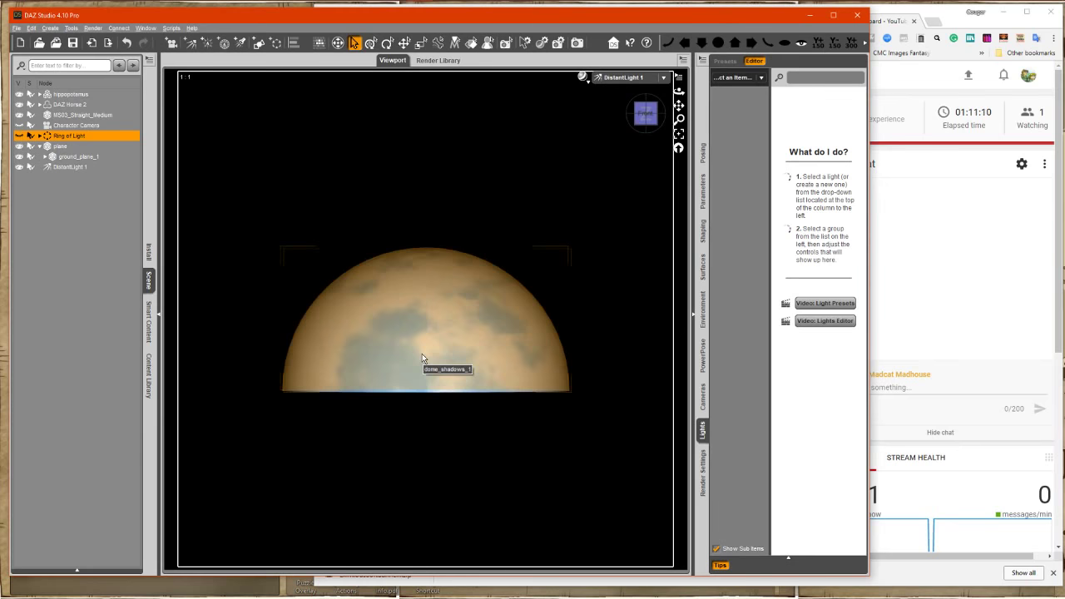
- Hide dome_shadows_1, and check the dome_clouds_1 layer by hiding it and showing it again
click(422, 354)
click(20, 177)
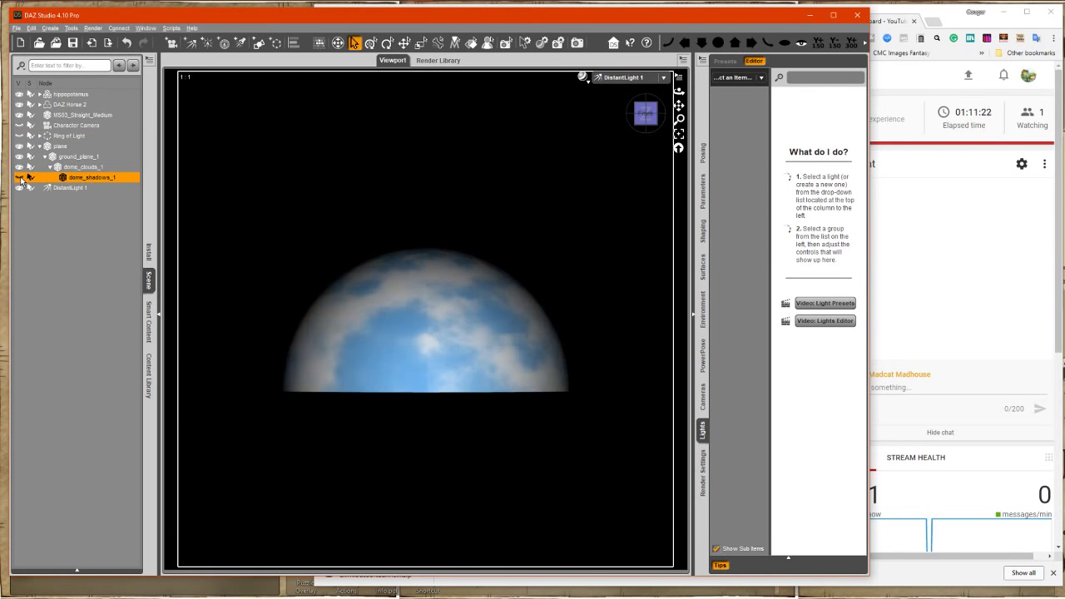
click(21, 168)
click(21, 168)
- Set DistantLight 1's color to a pale cyan of 215, 255, 255
click(37, 190)
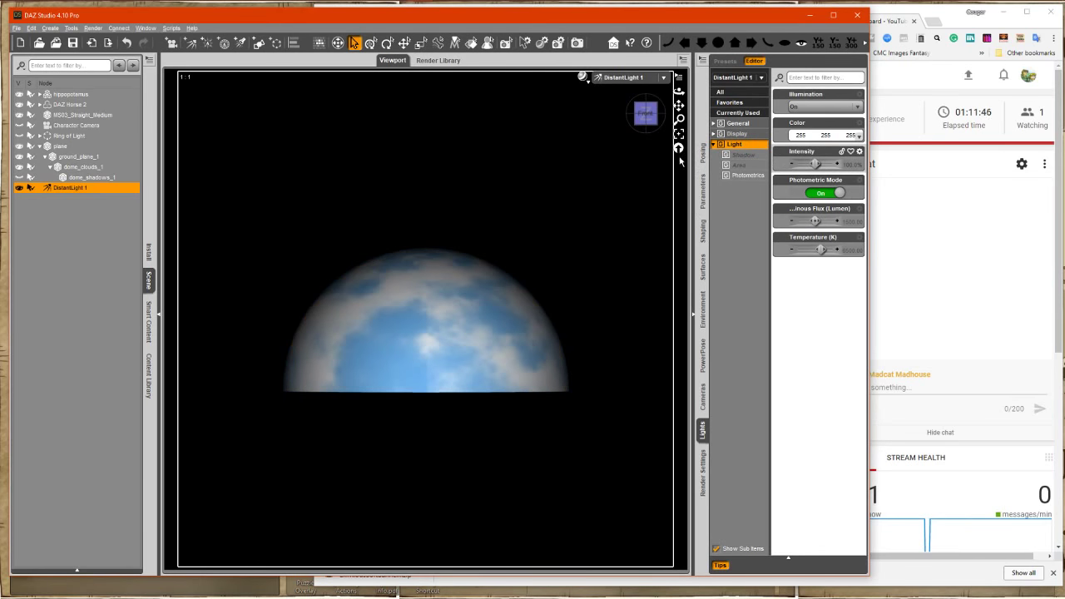
click(489, 247)
click(489, 305)
click(498, 372)
- Frame the hippopotamus and unicorn through the Character Camera, and run a spot render of the scene
click(662, 78)
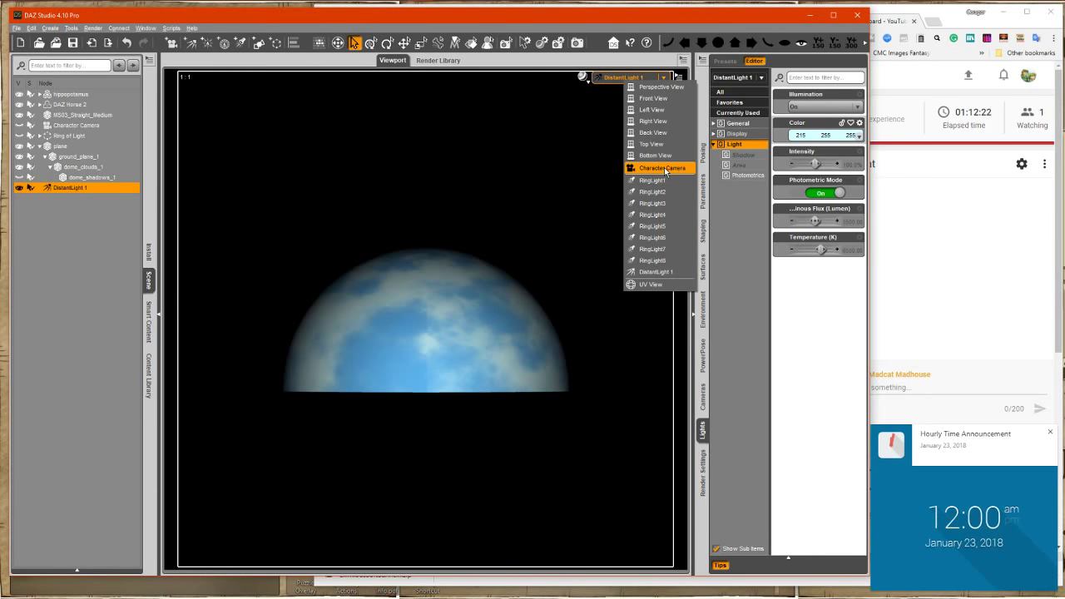
click(665, 169)
scroll(634, 240, down, 5)
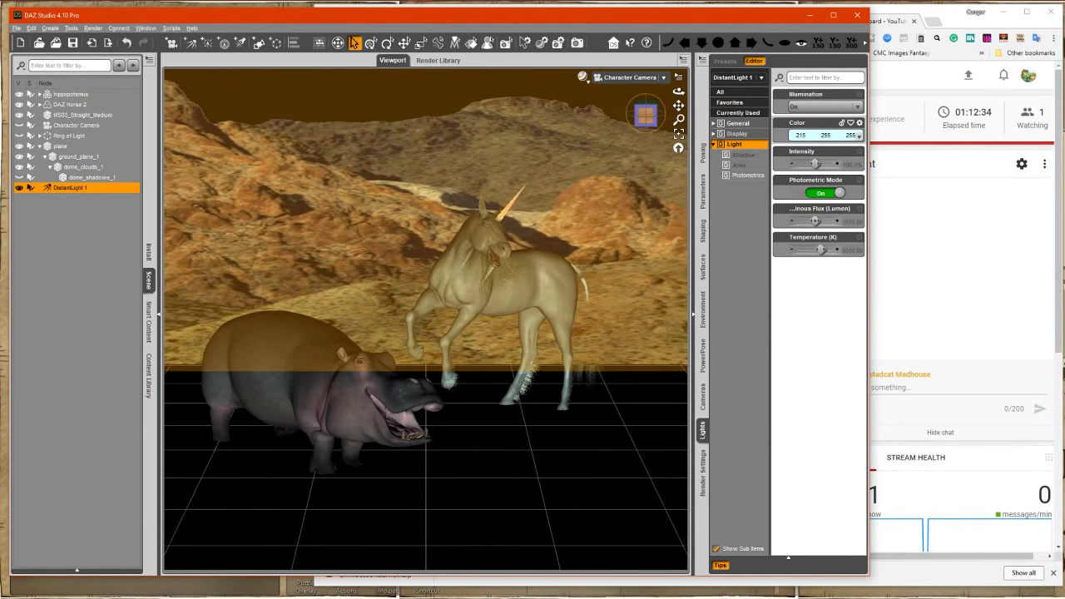
drag(646, 115, 643, 113)
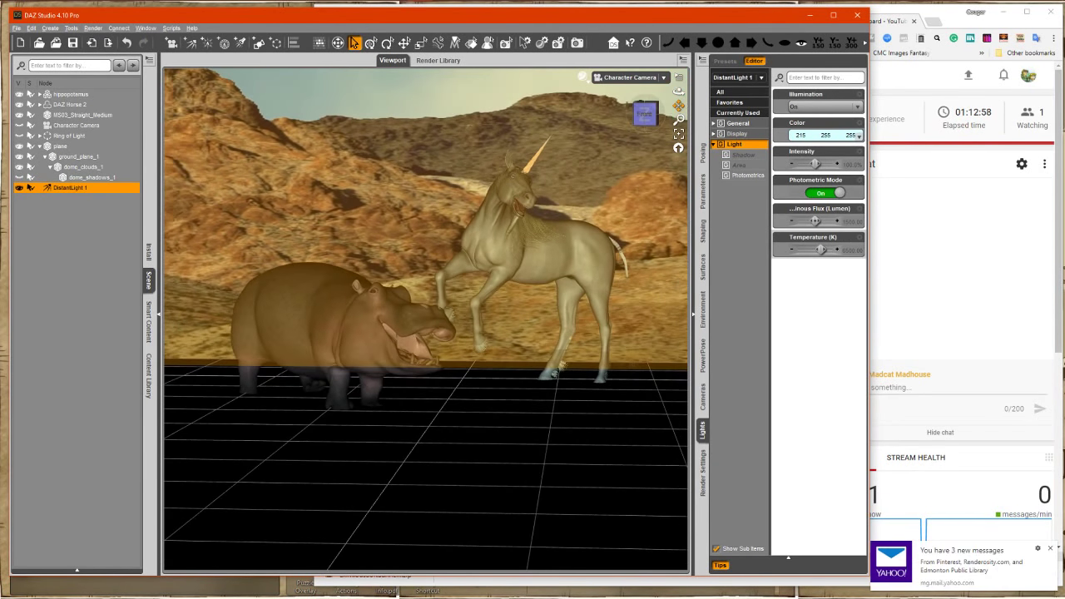
click(506, 42)
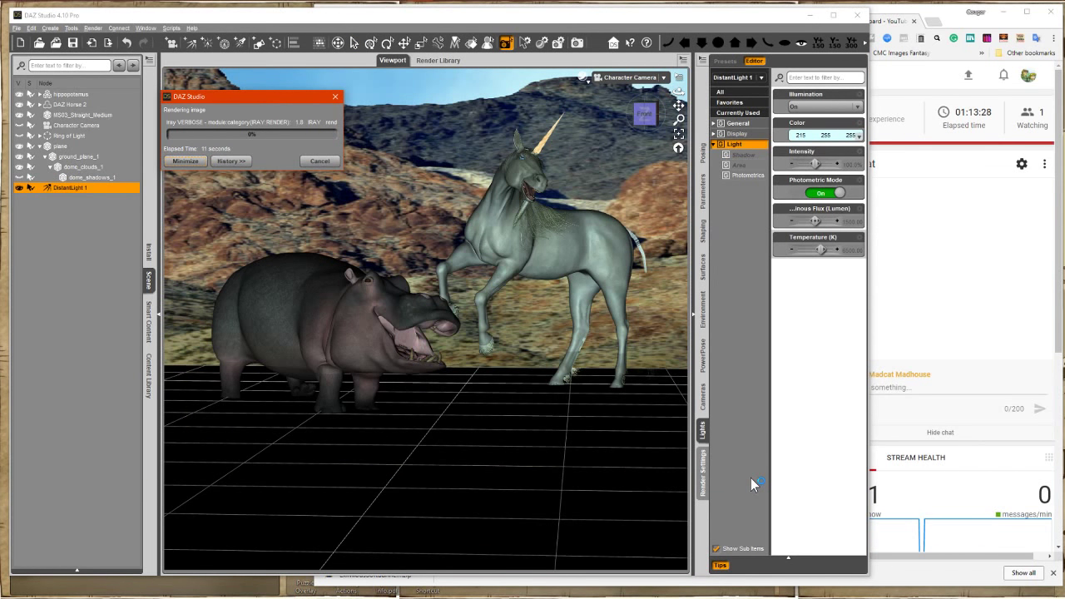
click(319, 162)
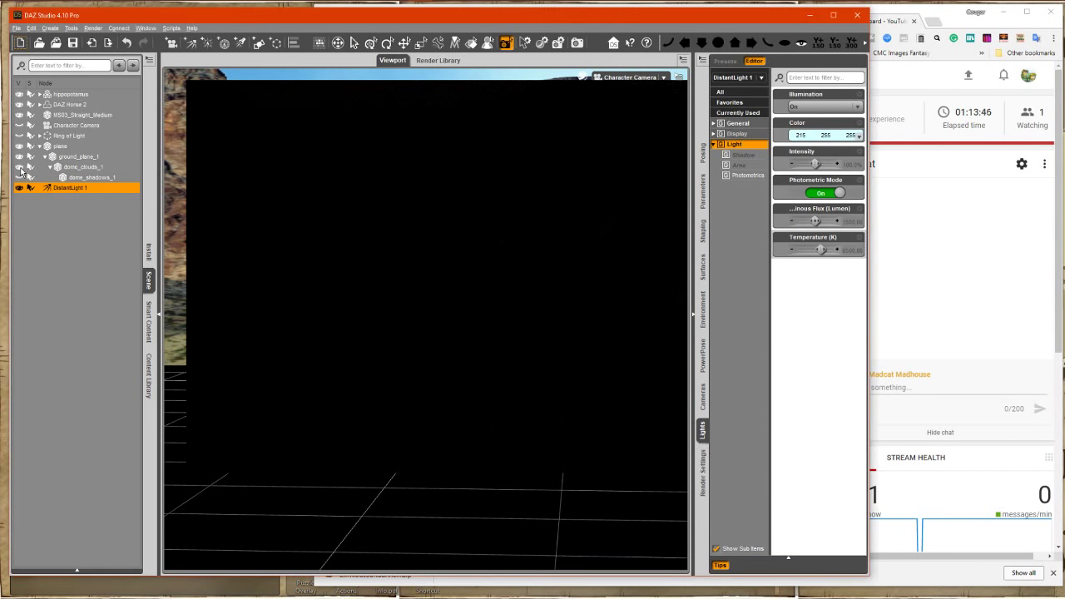
- Parent DistantLight 1 to dome_clouds_1, and toggle the visibility of the plane and its dome items
click(20, 168)
click(78, 157)
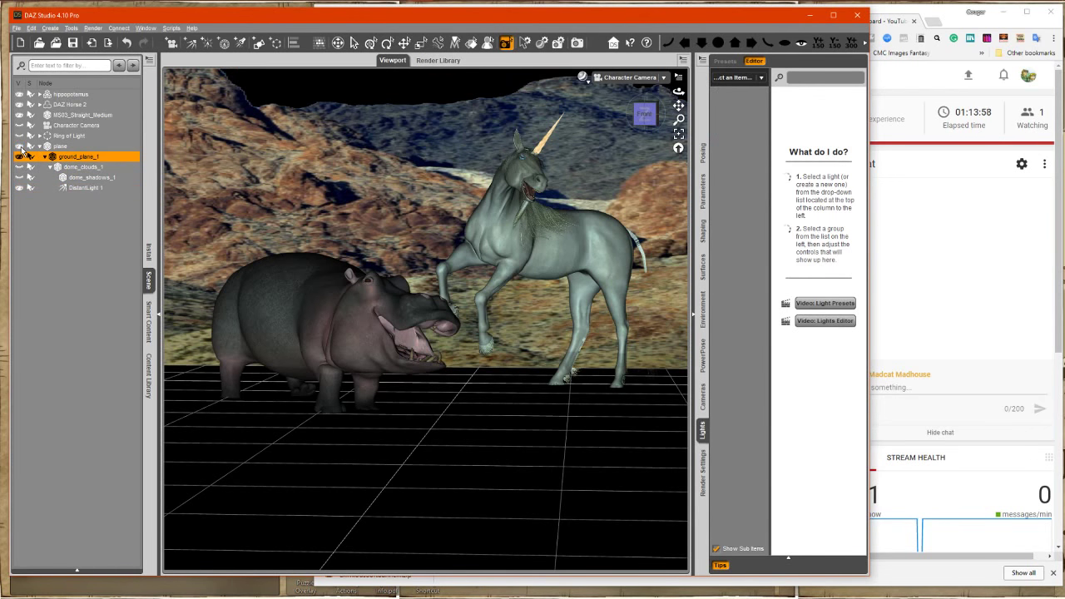
click(21, 136)
click(20, 115)
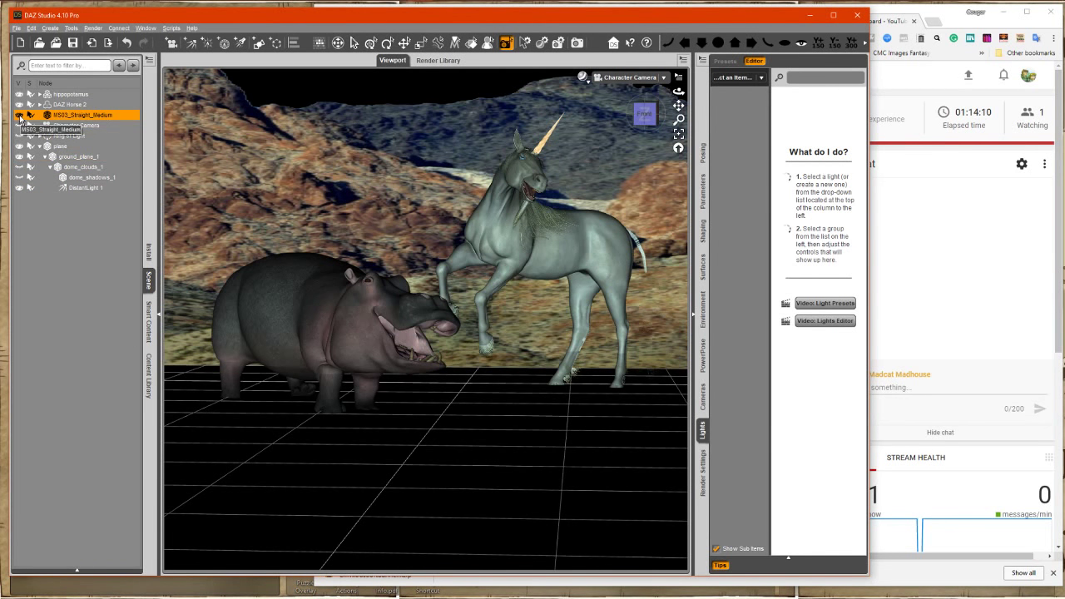
click(20, 167)
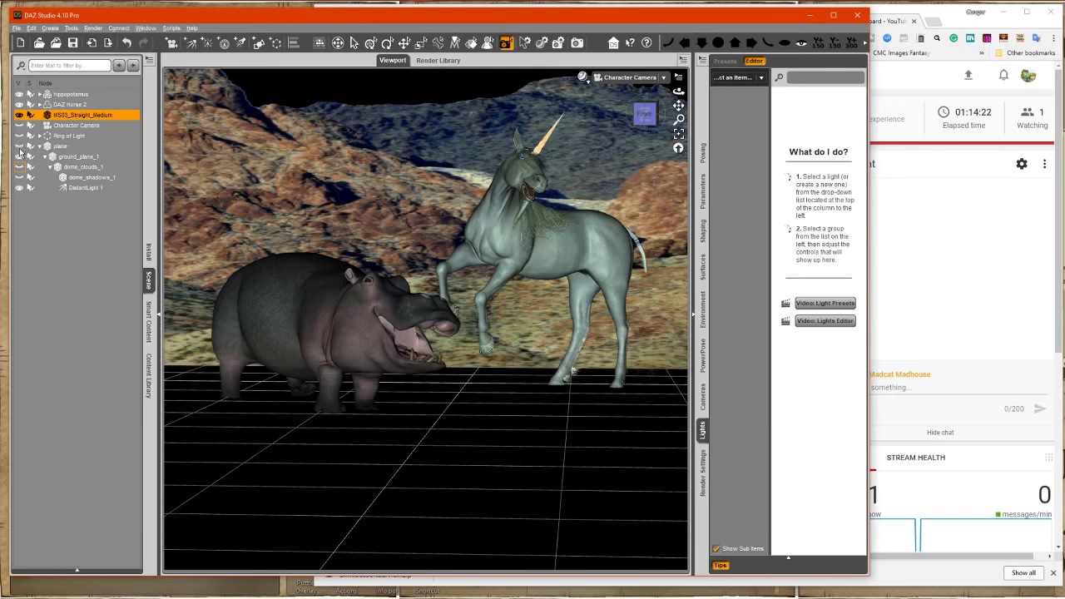
click(19, 167)
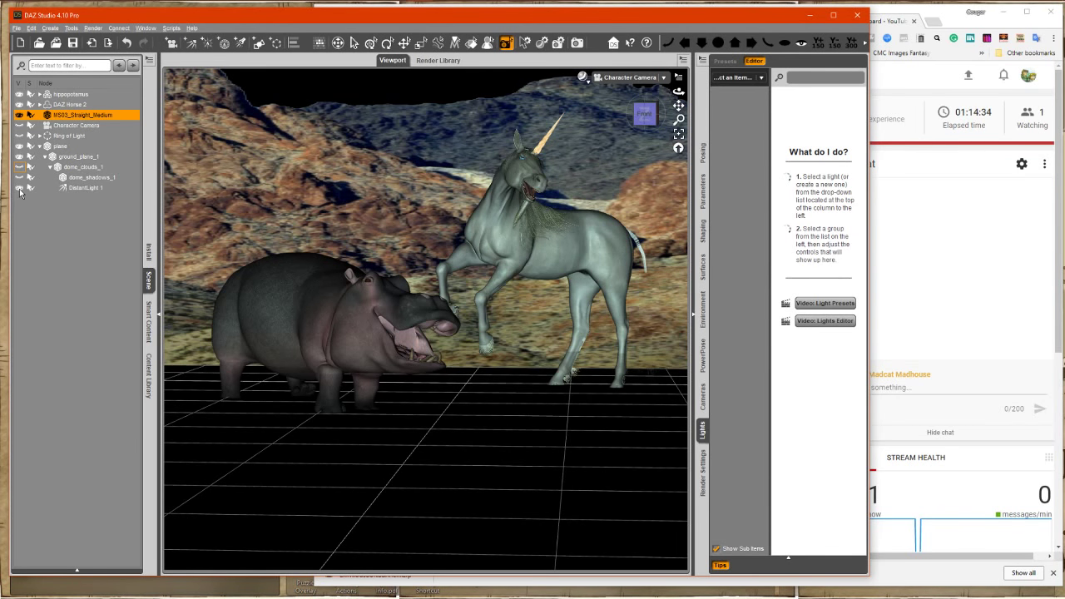
- Delete the Ring of Light, and spot-render the area around the hippopotamus and unicorn
click(66, 136)
key(Delete)
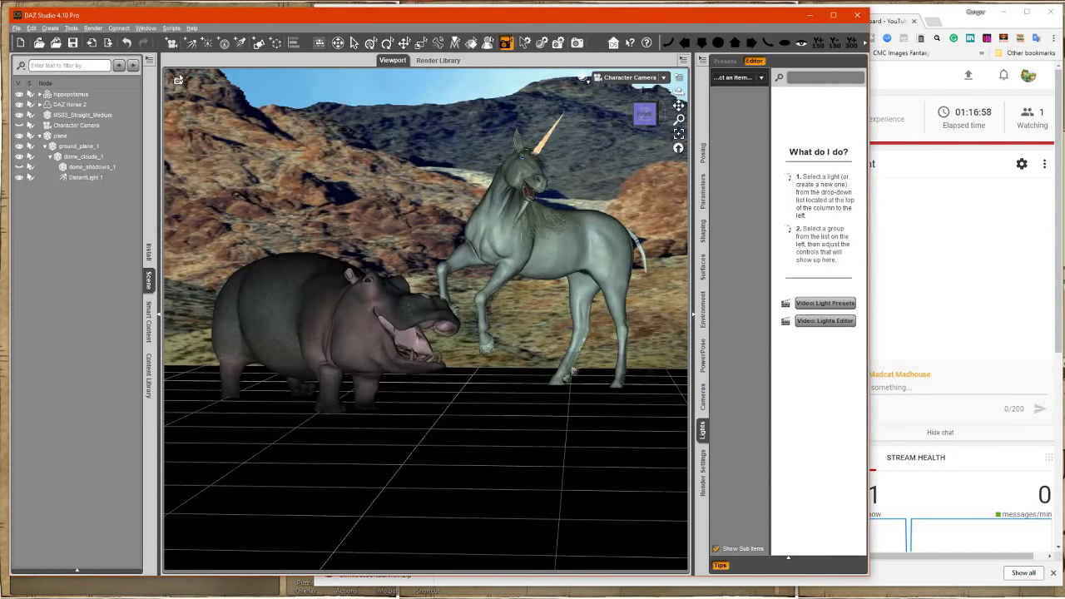
drag(174, 75, 668, 466)
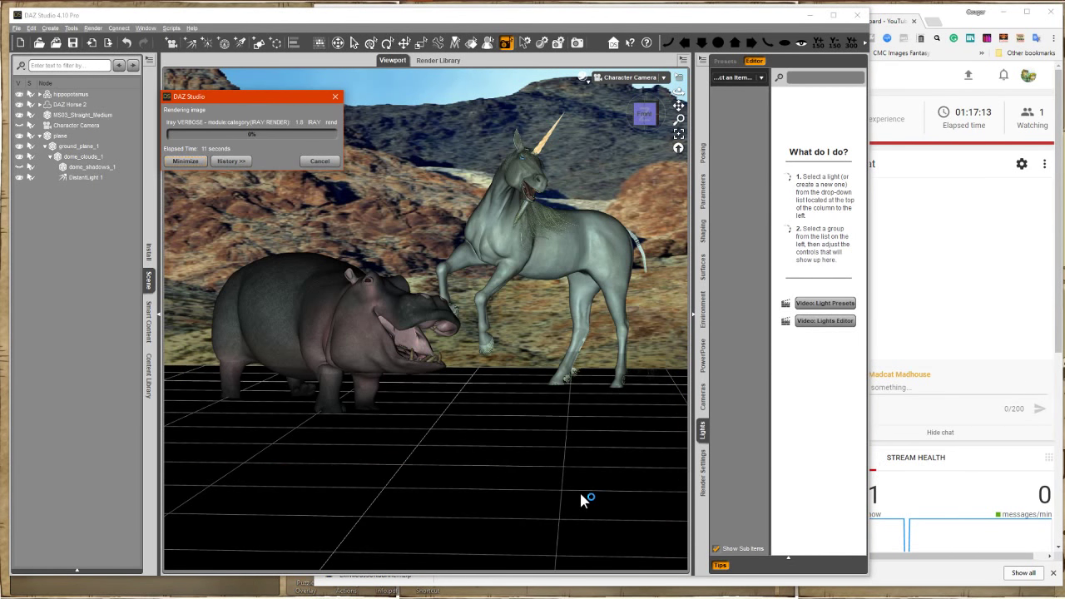
click(320, 161)
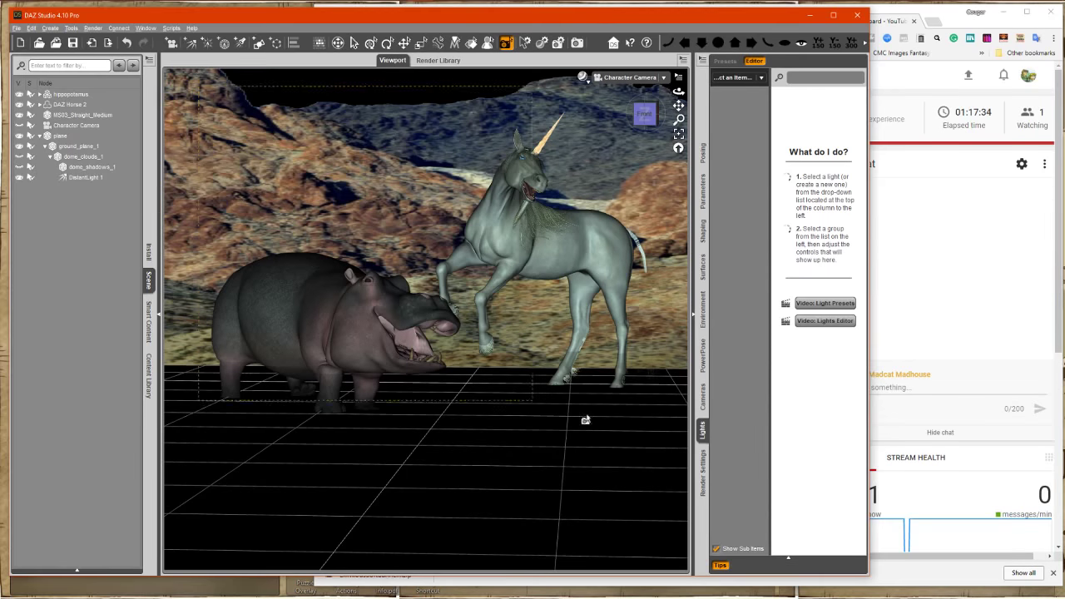
- Try a spot render with dome_clouds_1 hidden, and render again with dome_clouds_1 and dome_shadows_1 shown
key(ctrl+r)
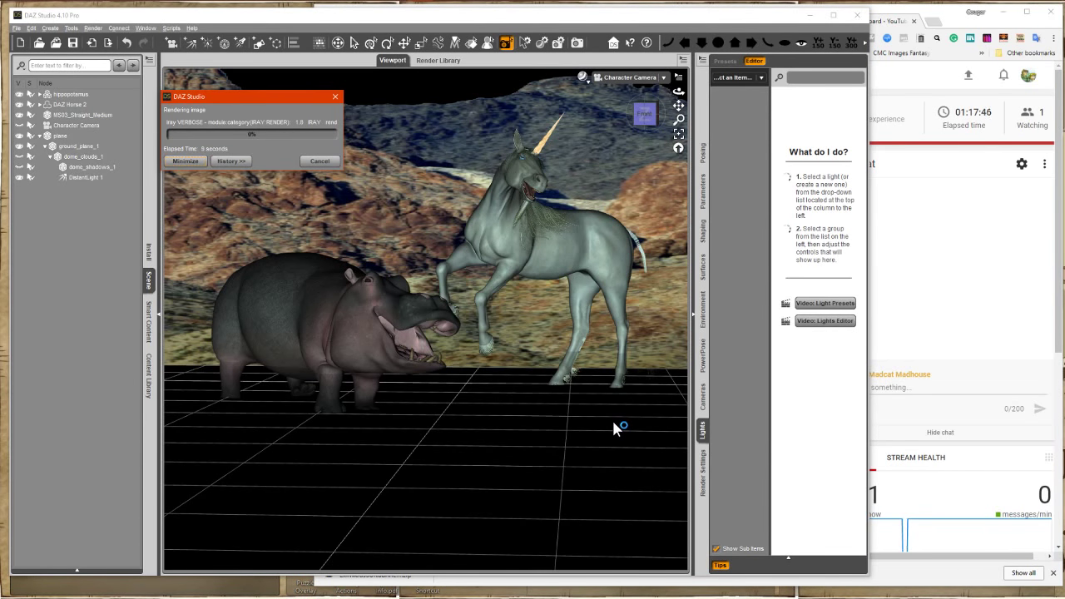
click(320, 161)
click(20, 157)
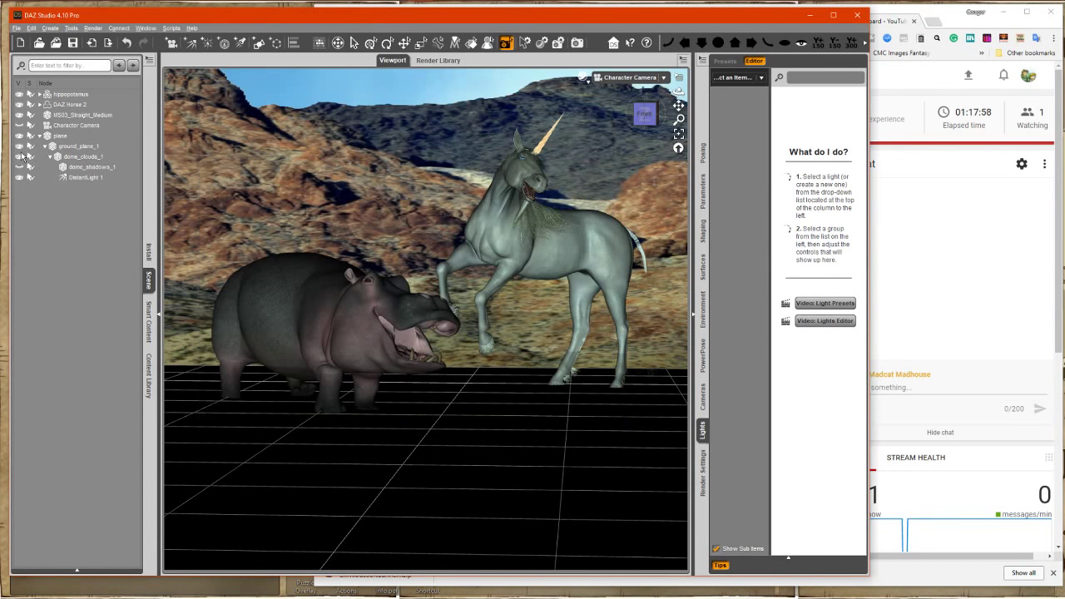
click(20, 148)
key(ctrl+r)
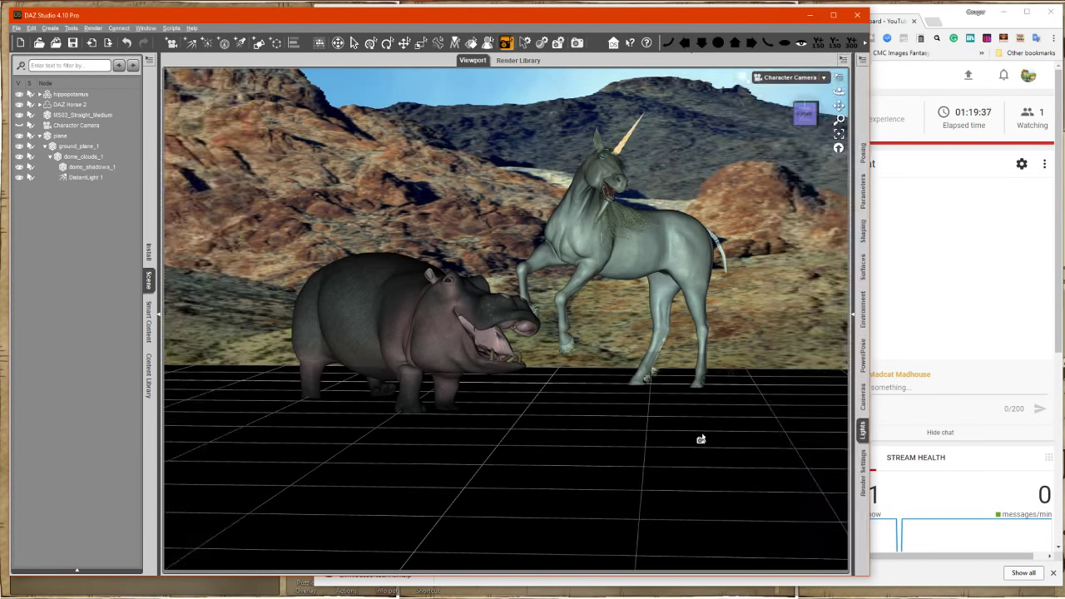
- Set DistantLight 1's color to white, 255, 255, 255
click(92, 177)
click(825, 135)
click(489, 318)
click(497, 372)
click(826, 135)
click(376, 333)
click(497, 372)
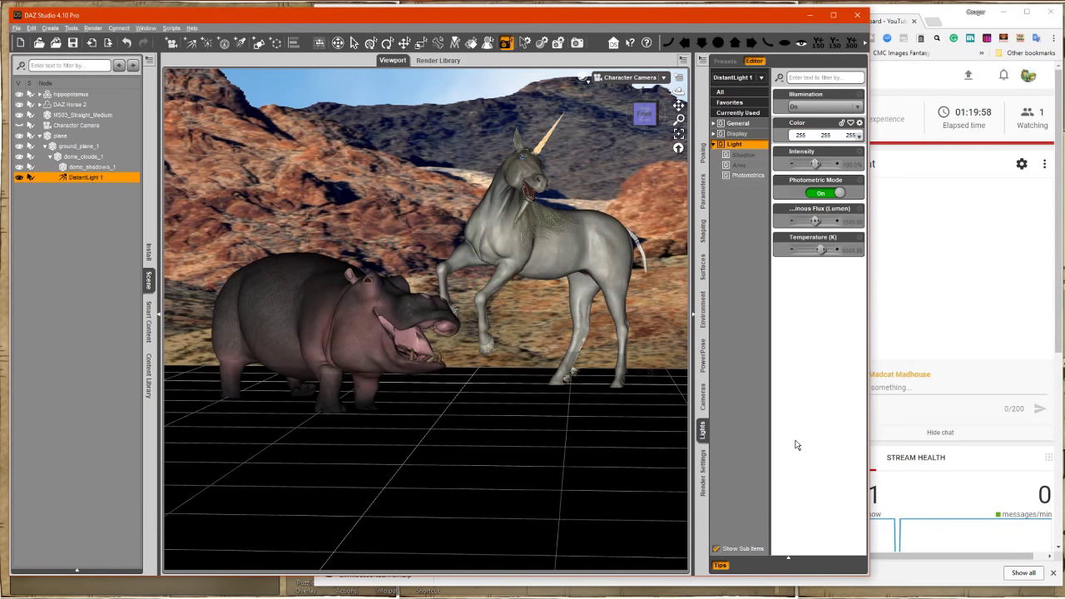
- Create a second distant light, and rotate it toward the sky dome while looking through DistantLight 2
click(192, 43)
click(513, 309)
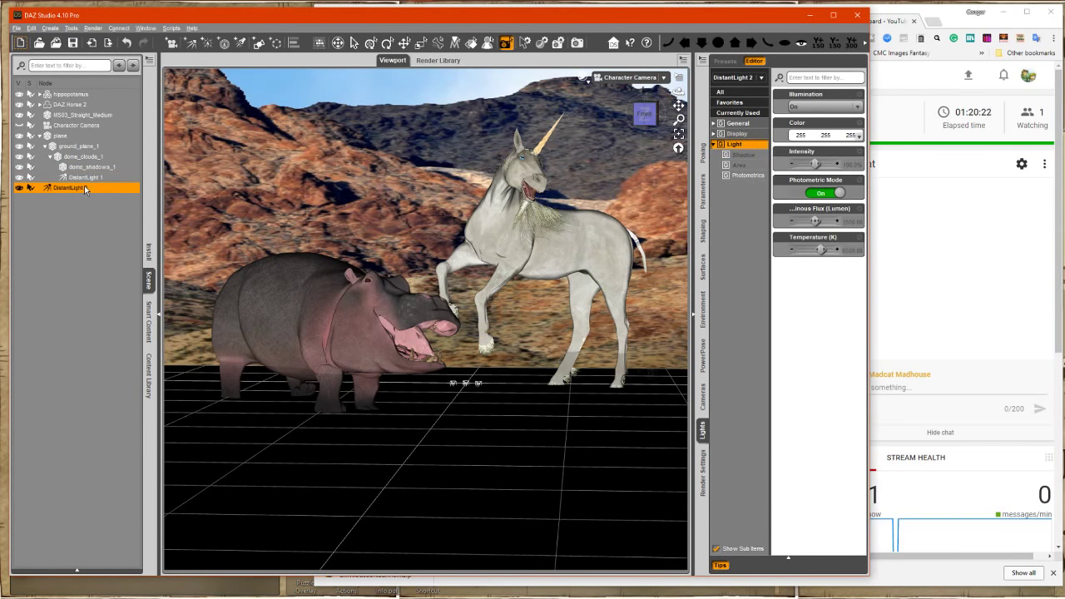
click(630, 78)
click(645, 199)
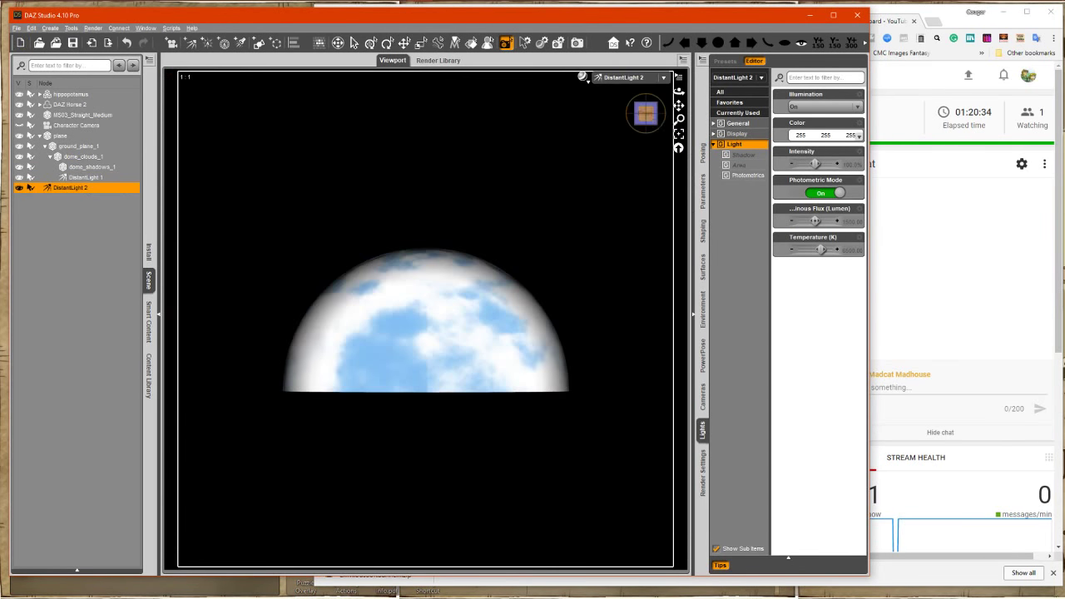
drag(646, 114, 648, 120)
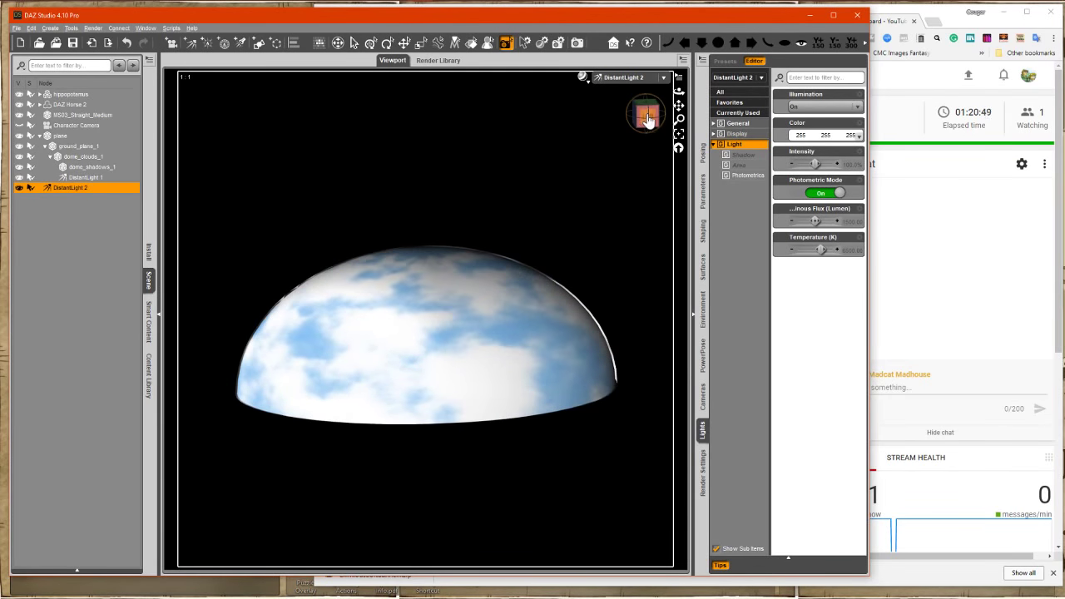
- Look through DistantLight 1, rotate its aim at the sky dome, and select DistantLight 2
click(73, 125)
click(664, 78)
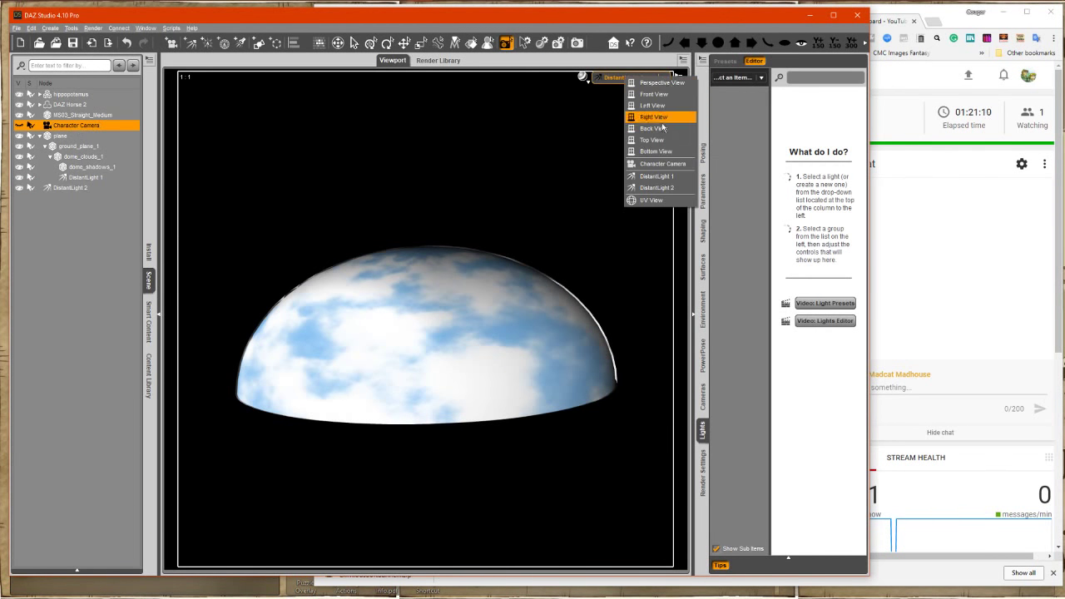
click(653, 128)
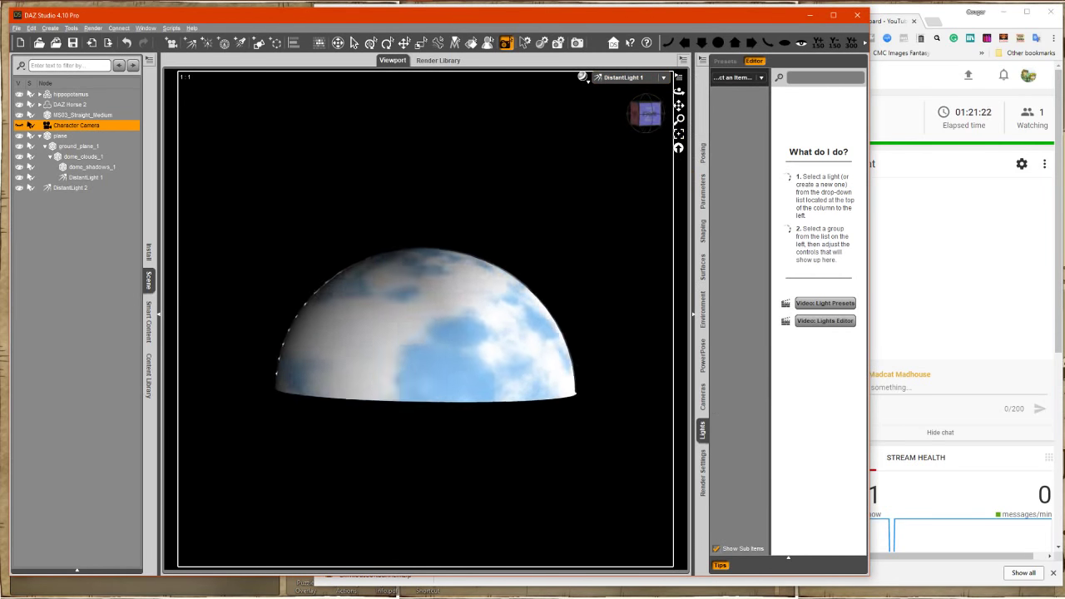
click(74, 187)
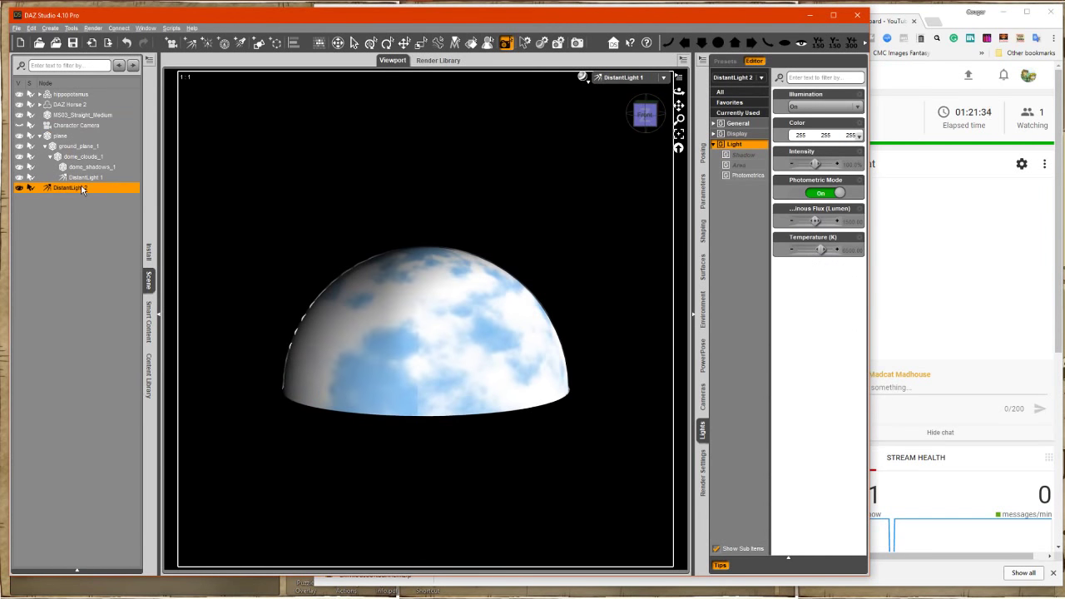